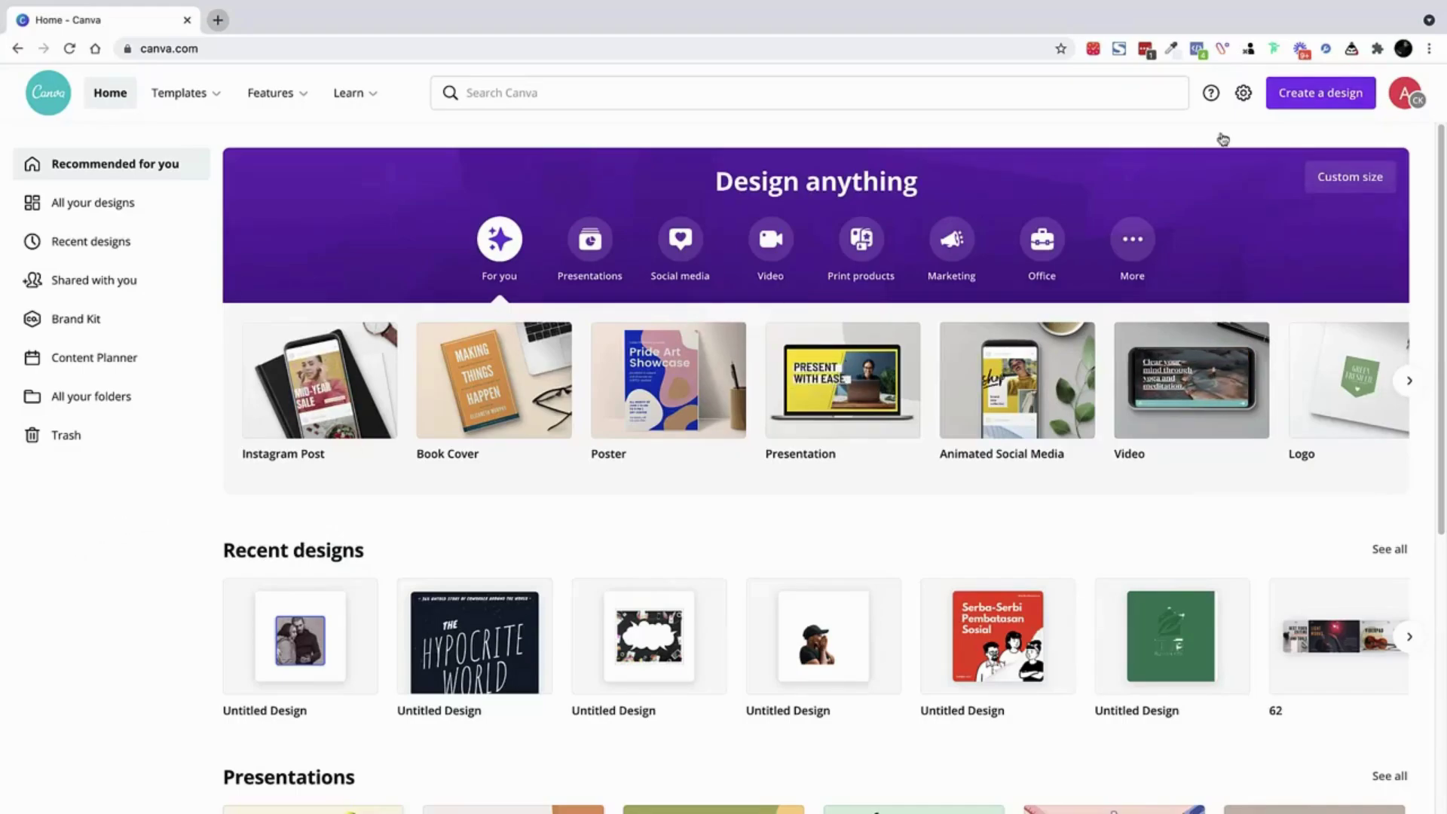
left_click(1320, 93)
type("carou")
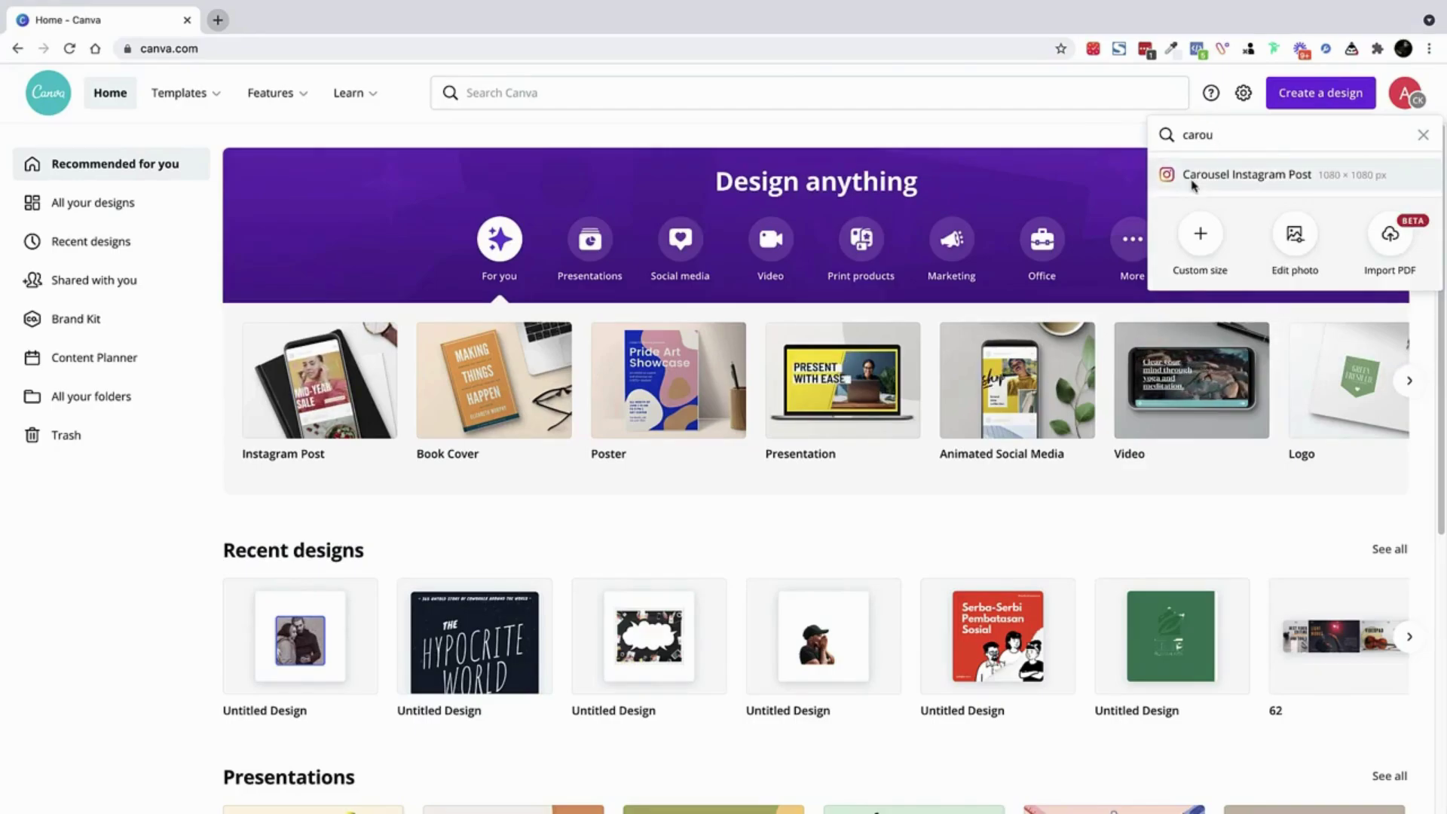
left_click(1192, 182)
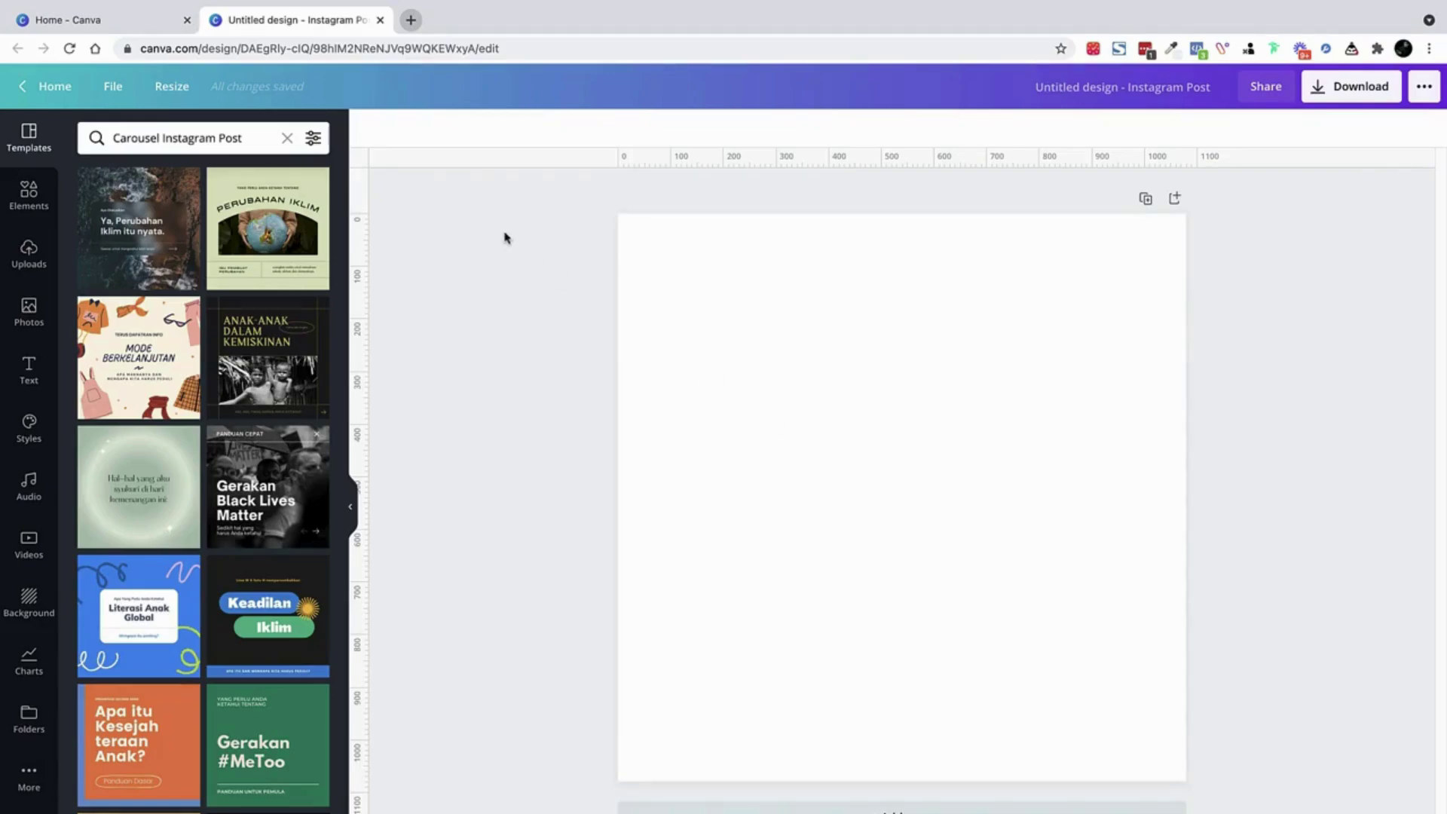
key("ctrl+w")
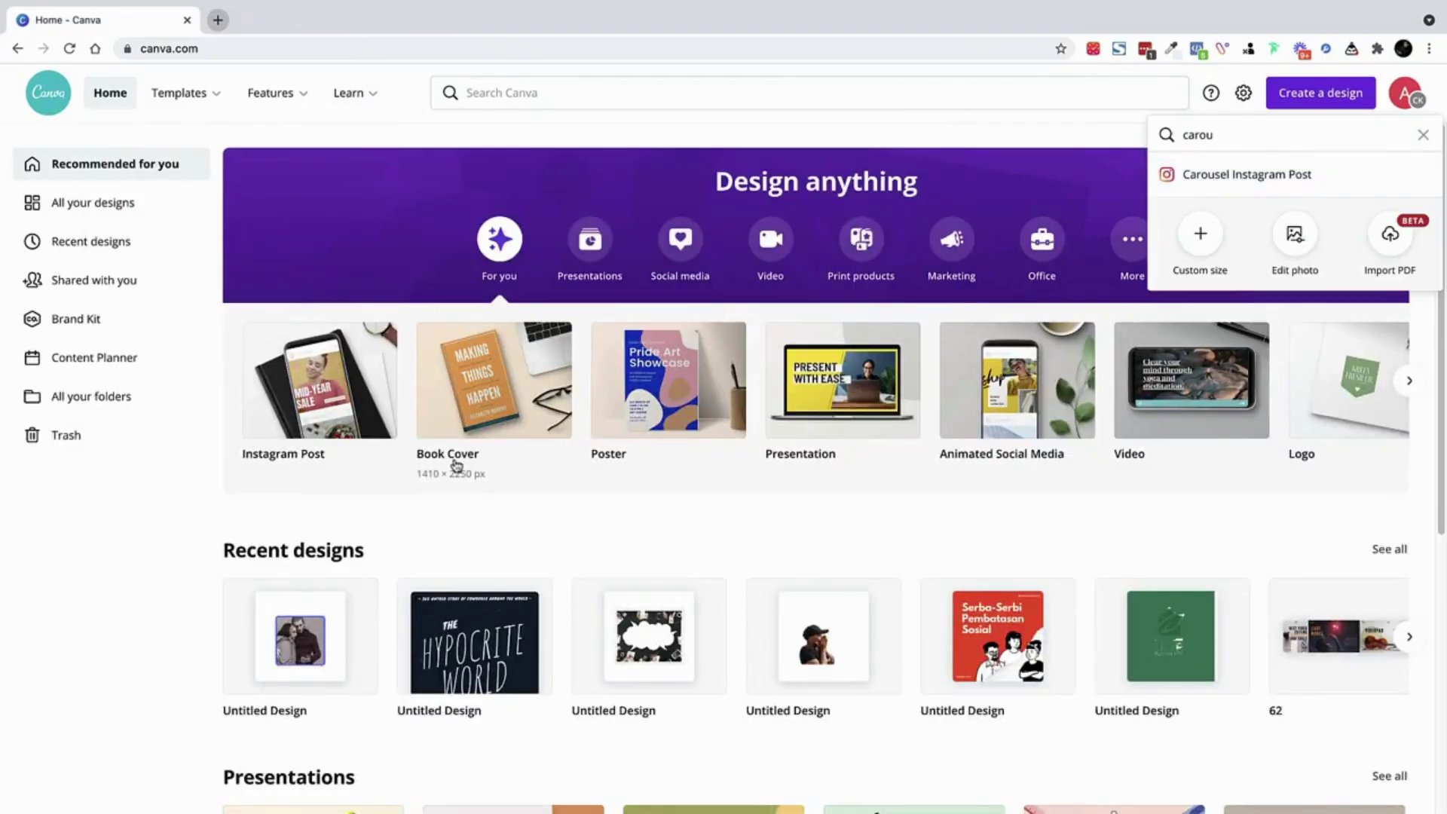
left_click(160, 584)
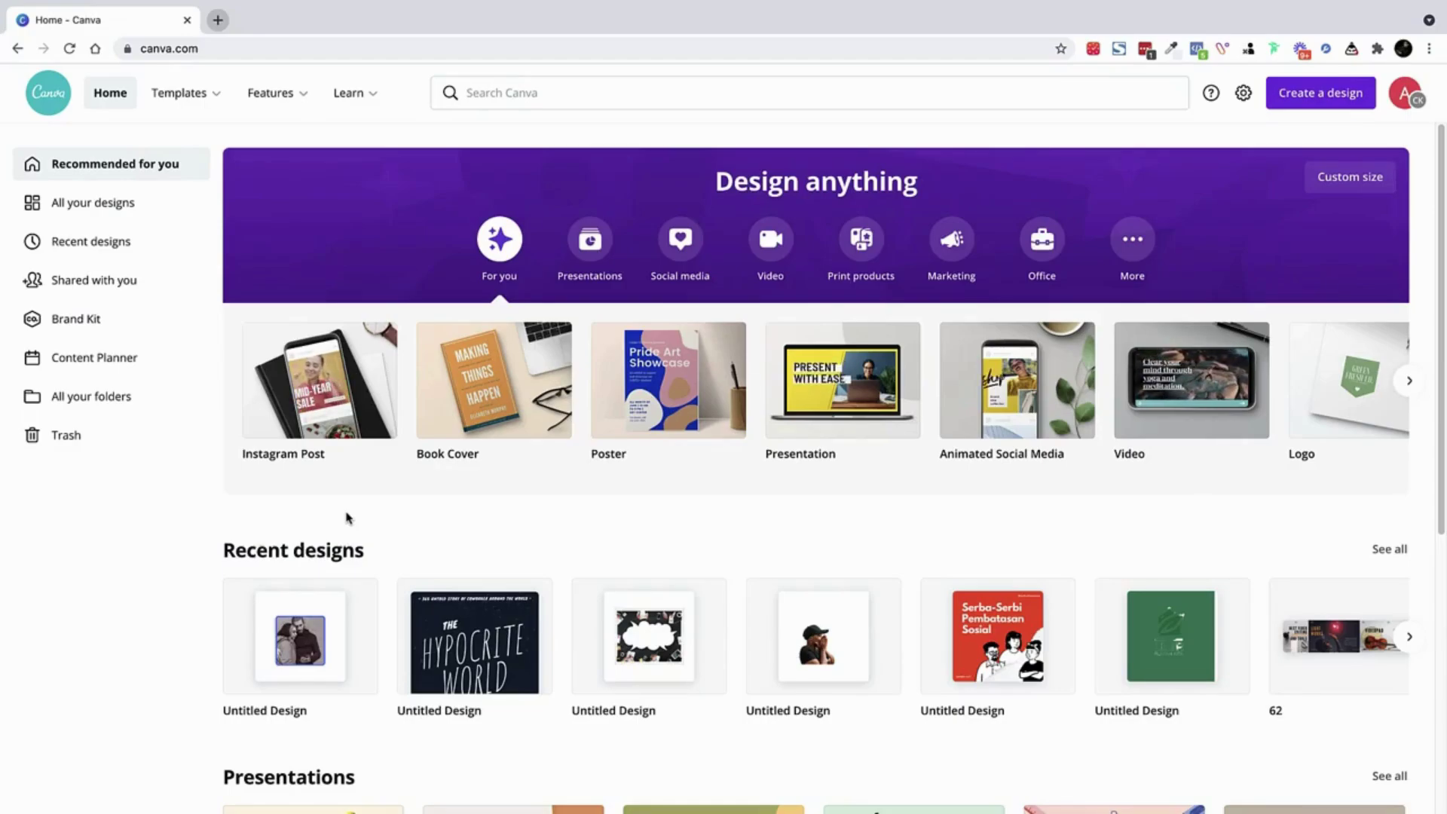
Switch to Calculator, multiply 1080 by 5 to get the total width of five slides, and return to Canva.
key("ctrl+Left")
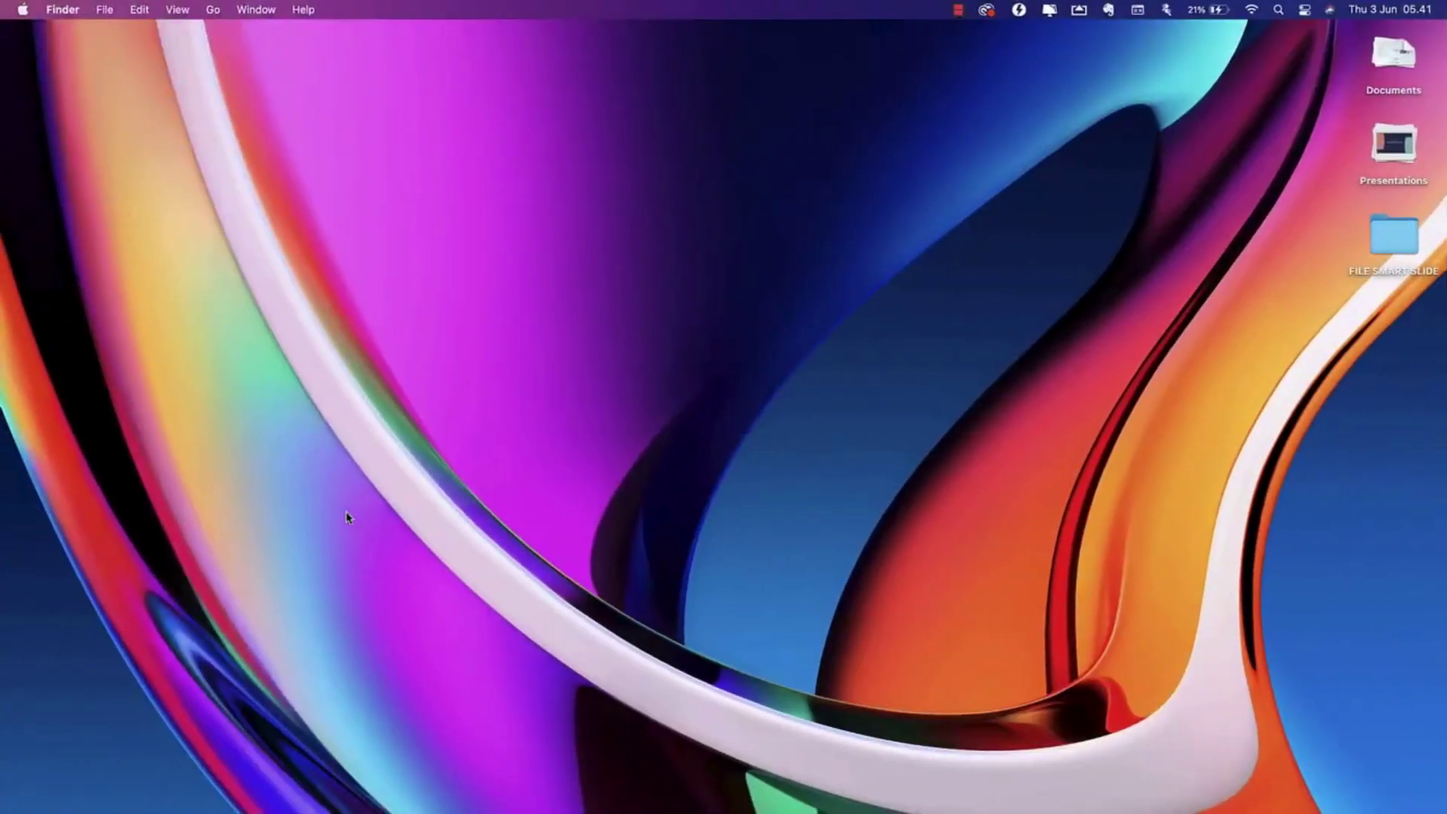
left_click(527, 787)
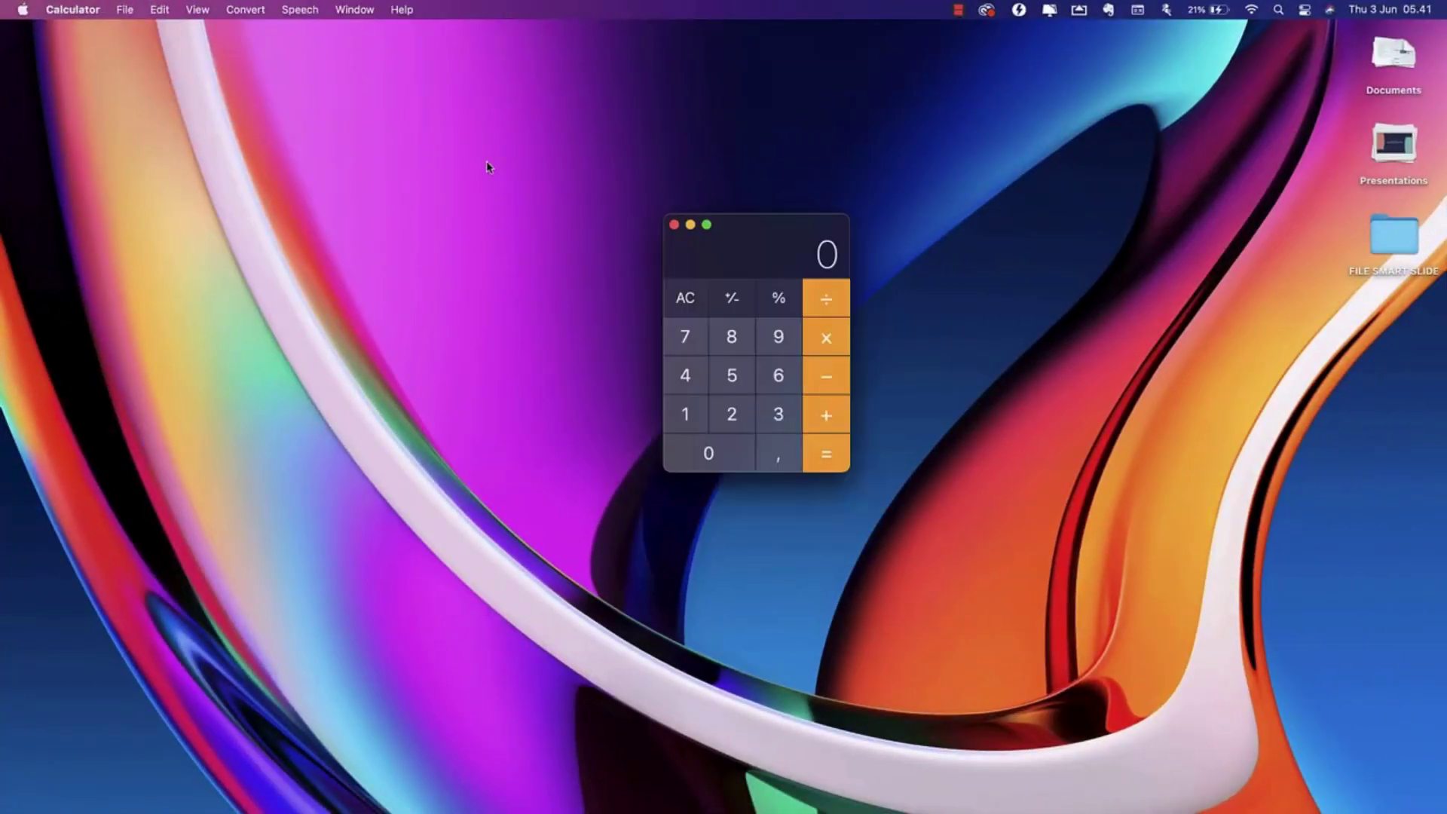
left_click(698, 408)
left_click(699, 449)
left_click(722, 348)
left_click(720, 452)
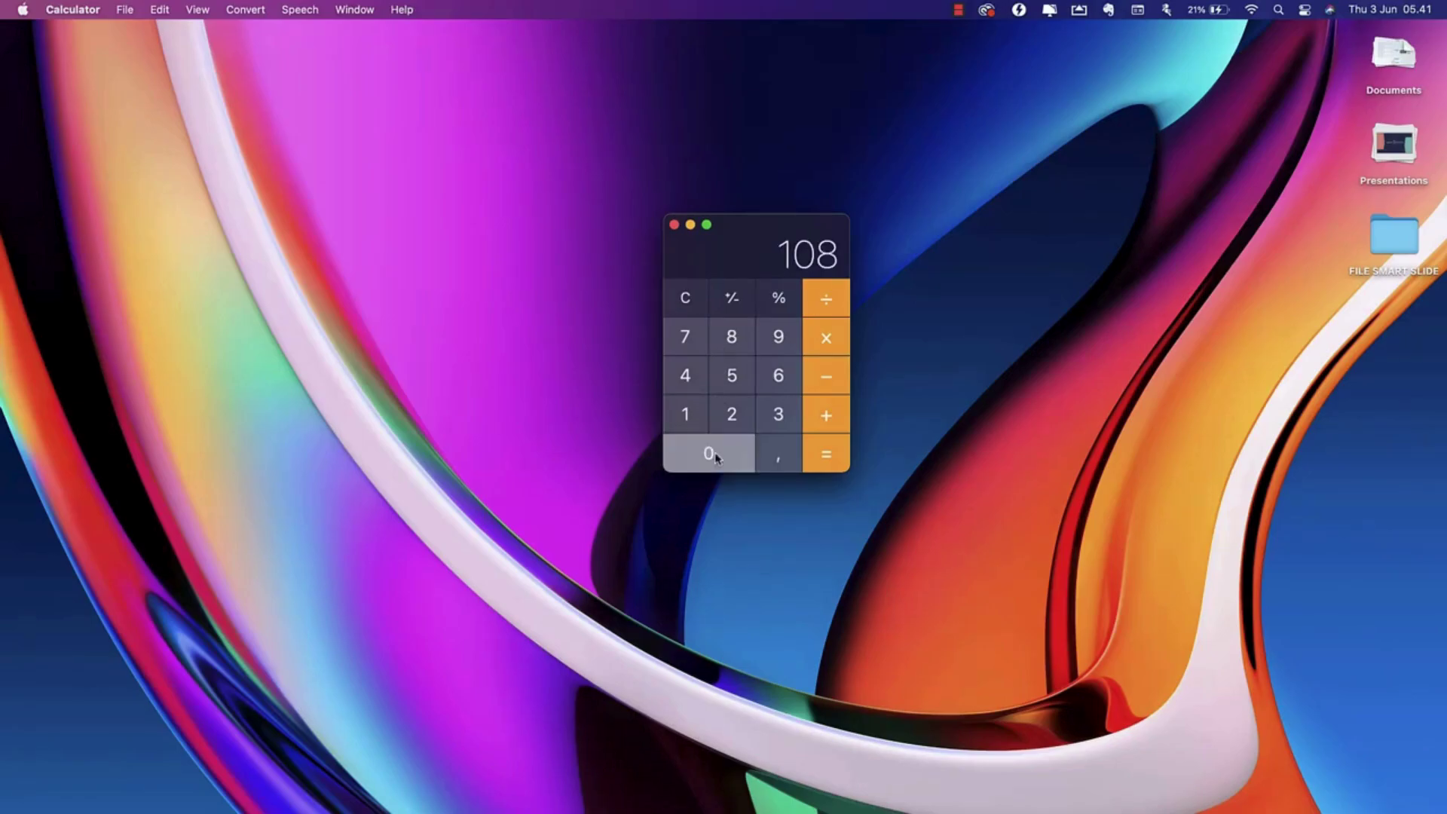
left_click(828, 337)
left_click(735, 375)
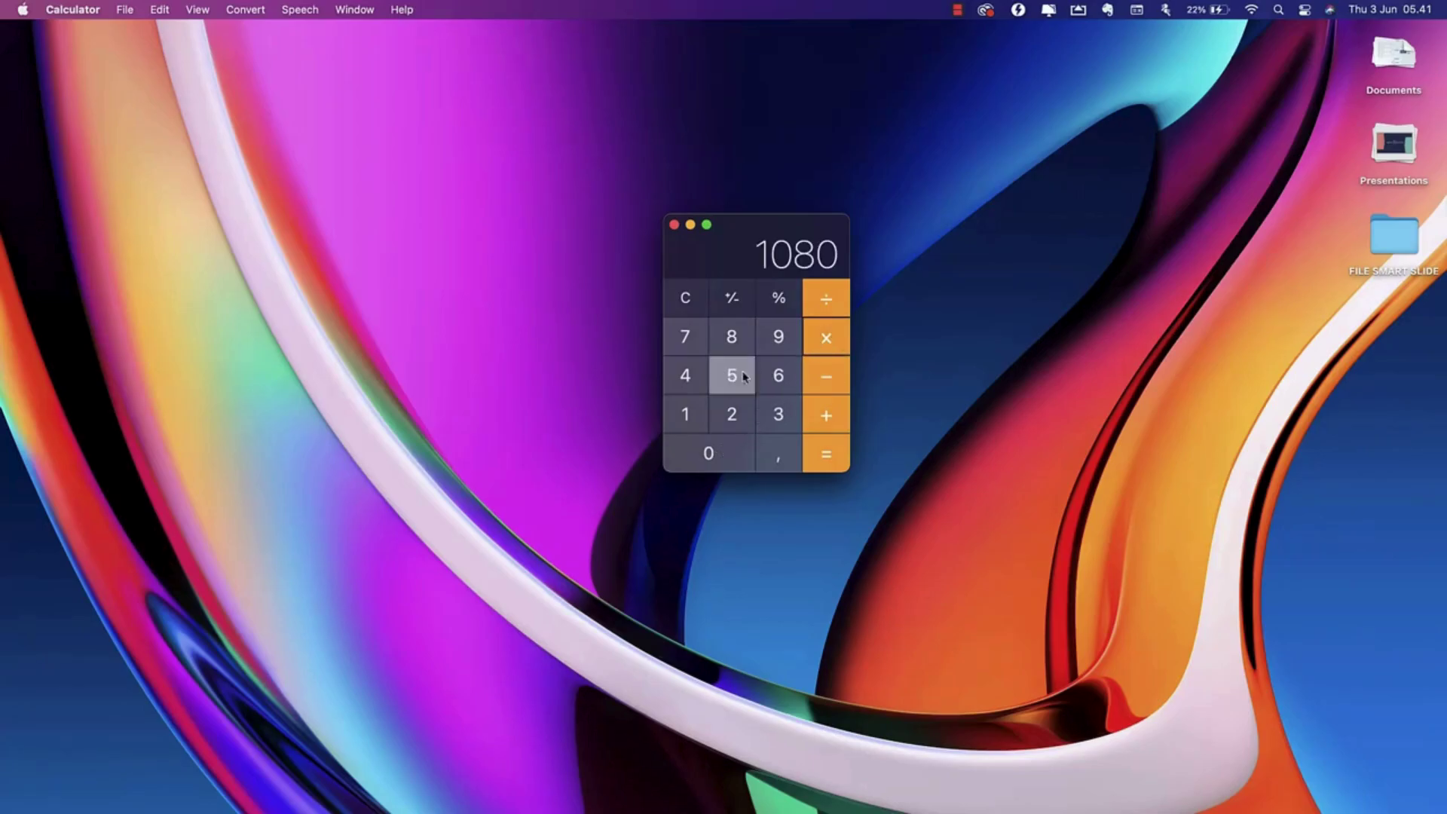
left_click(833, 456)
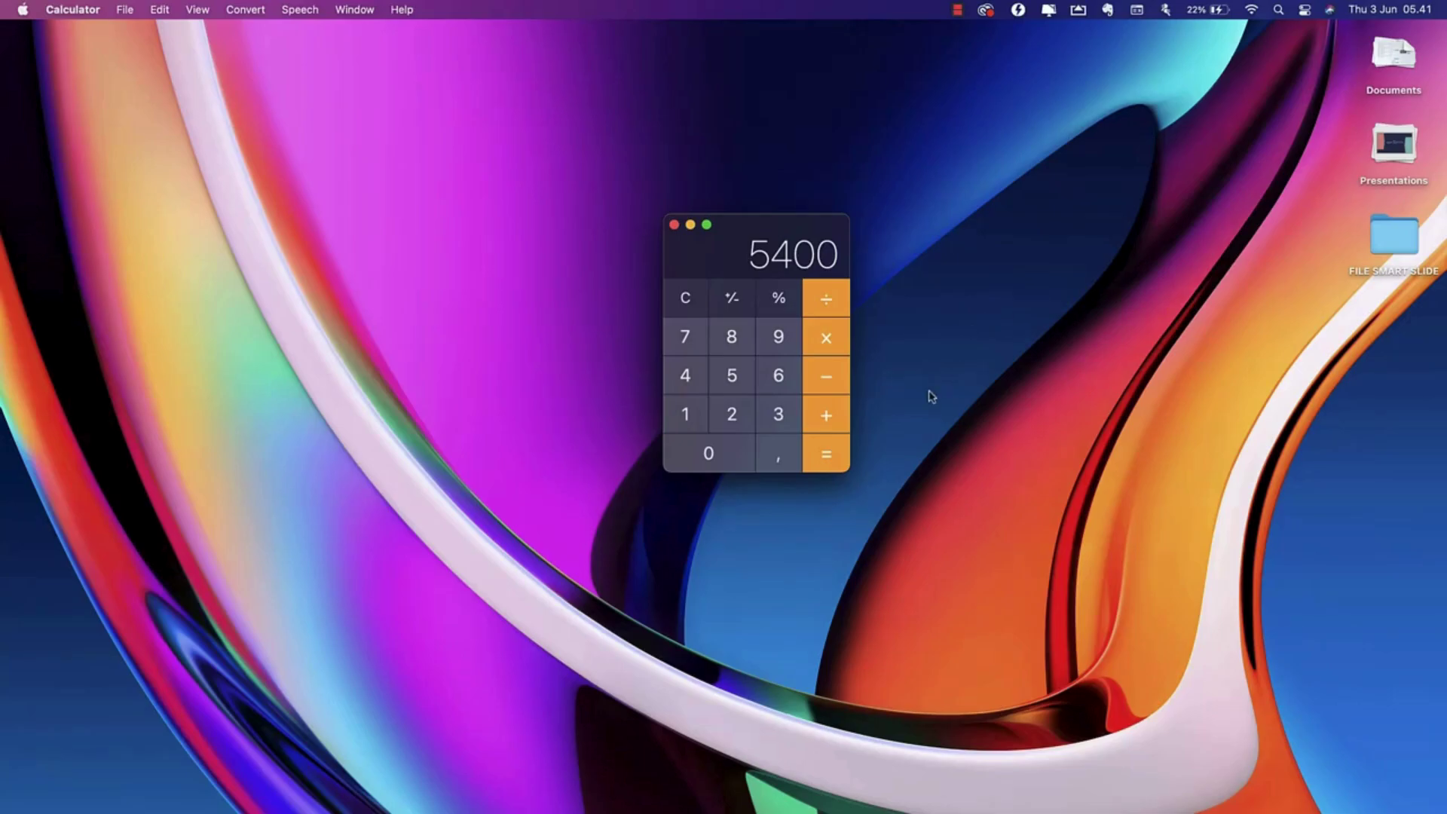
key("ctrl+Right")
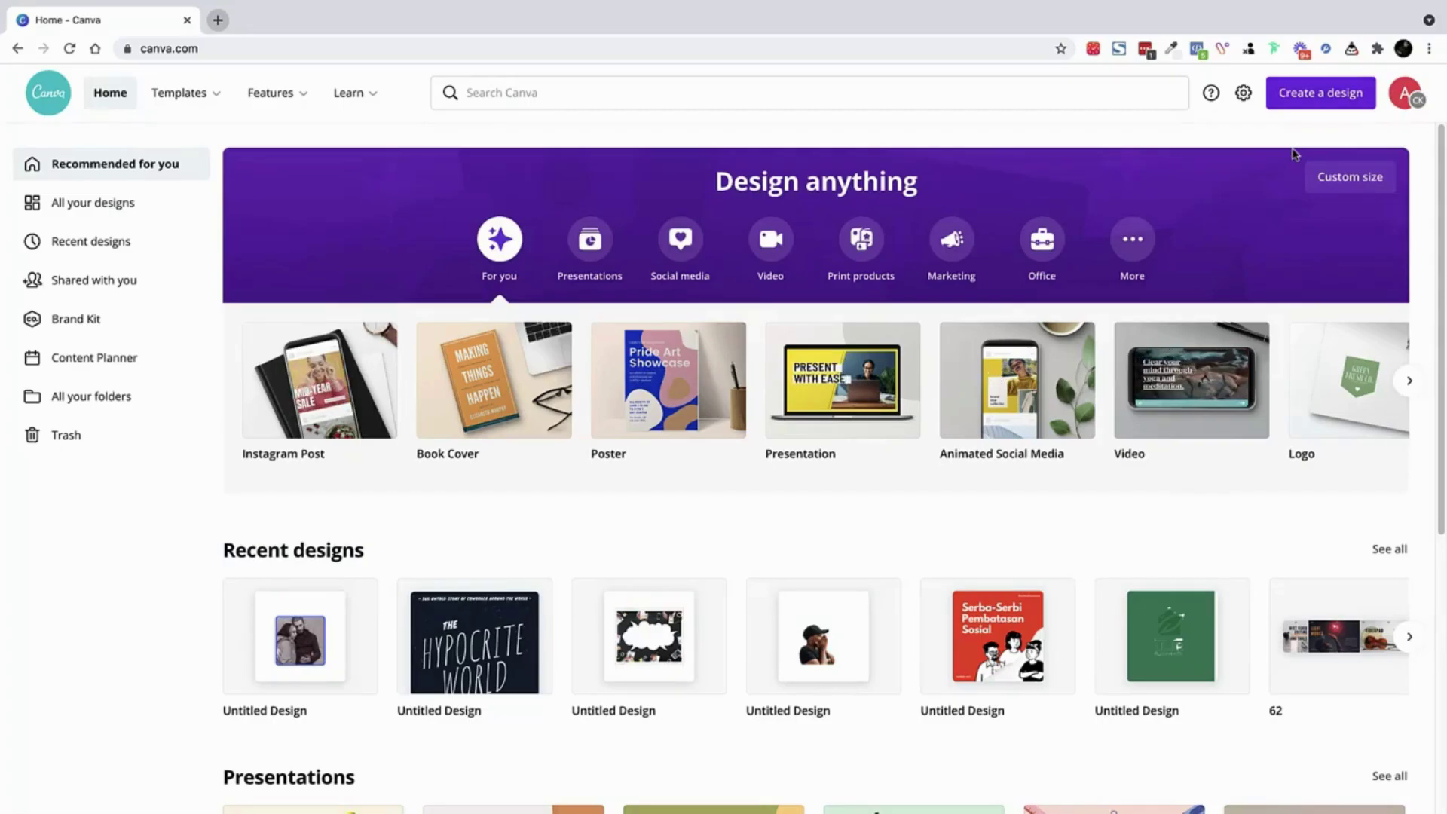
left_click(1318, 104)
type("carou")
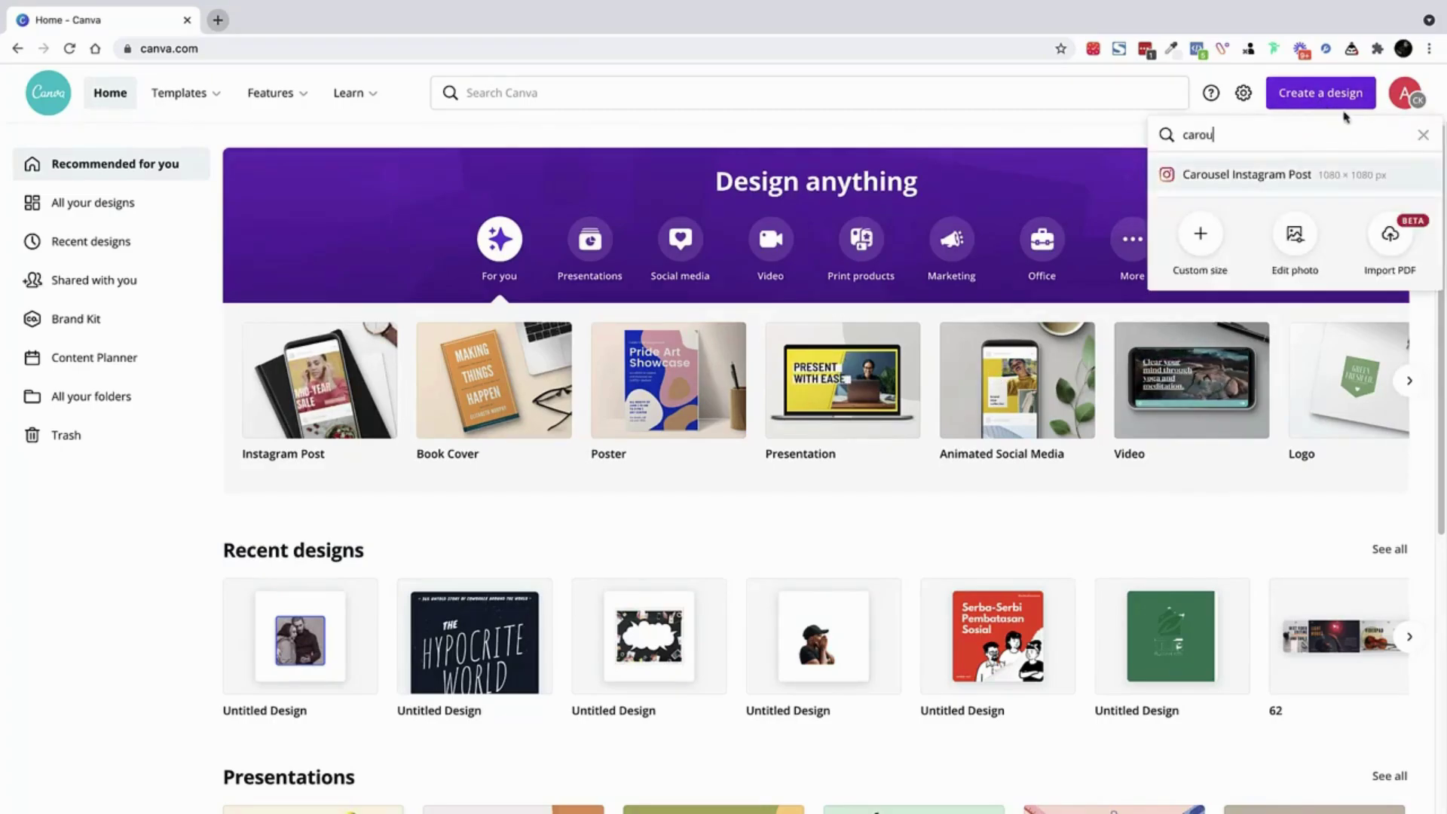
left_click(1422, 135)
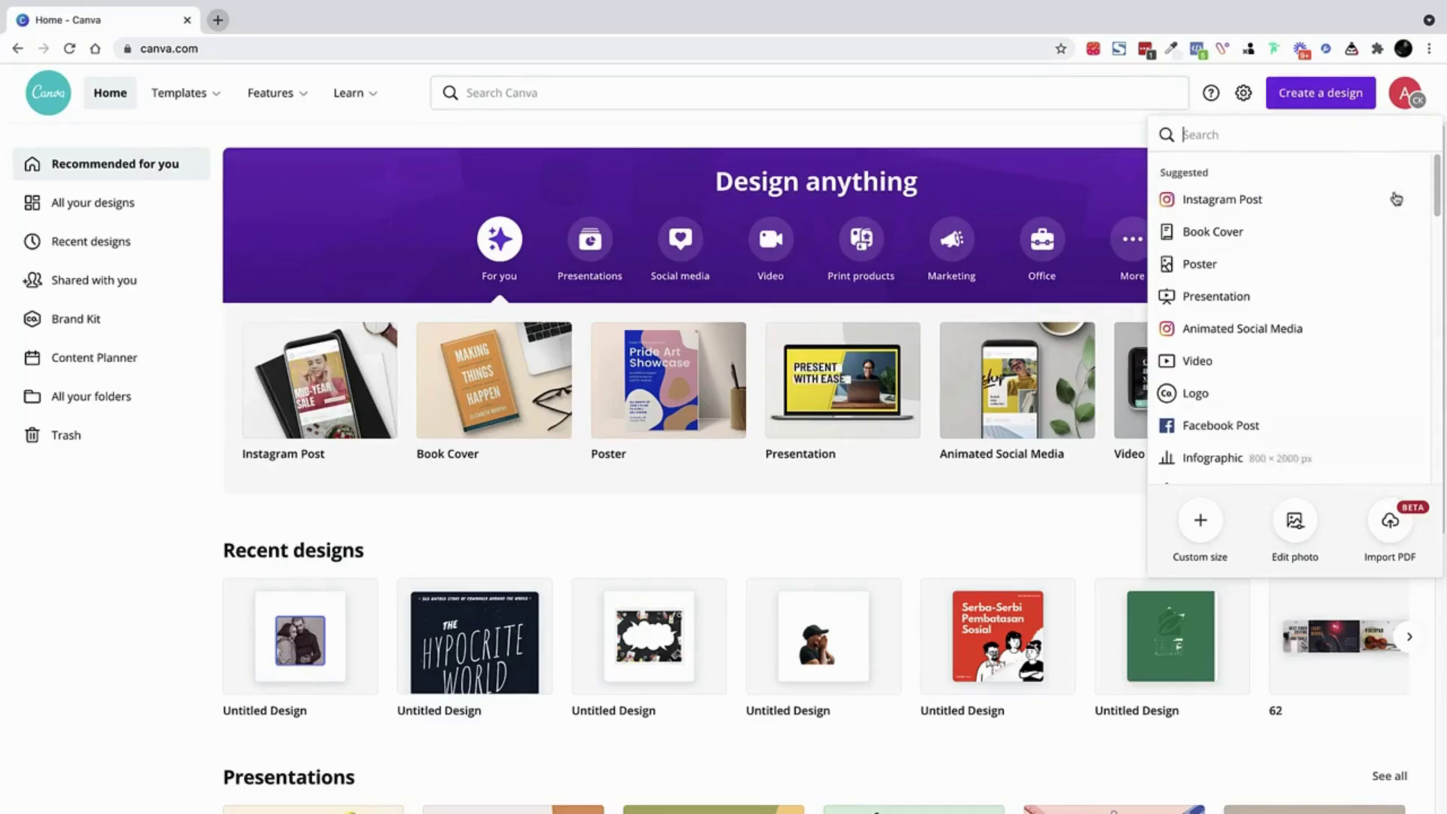
left_click(1200, 520)
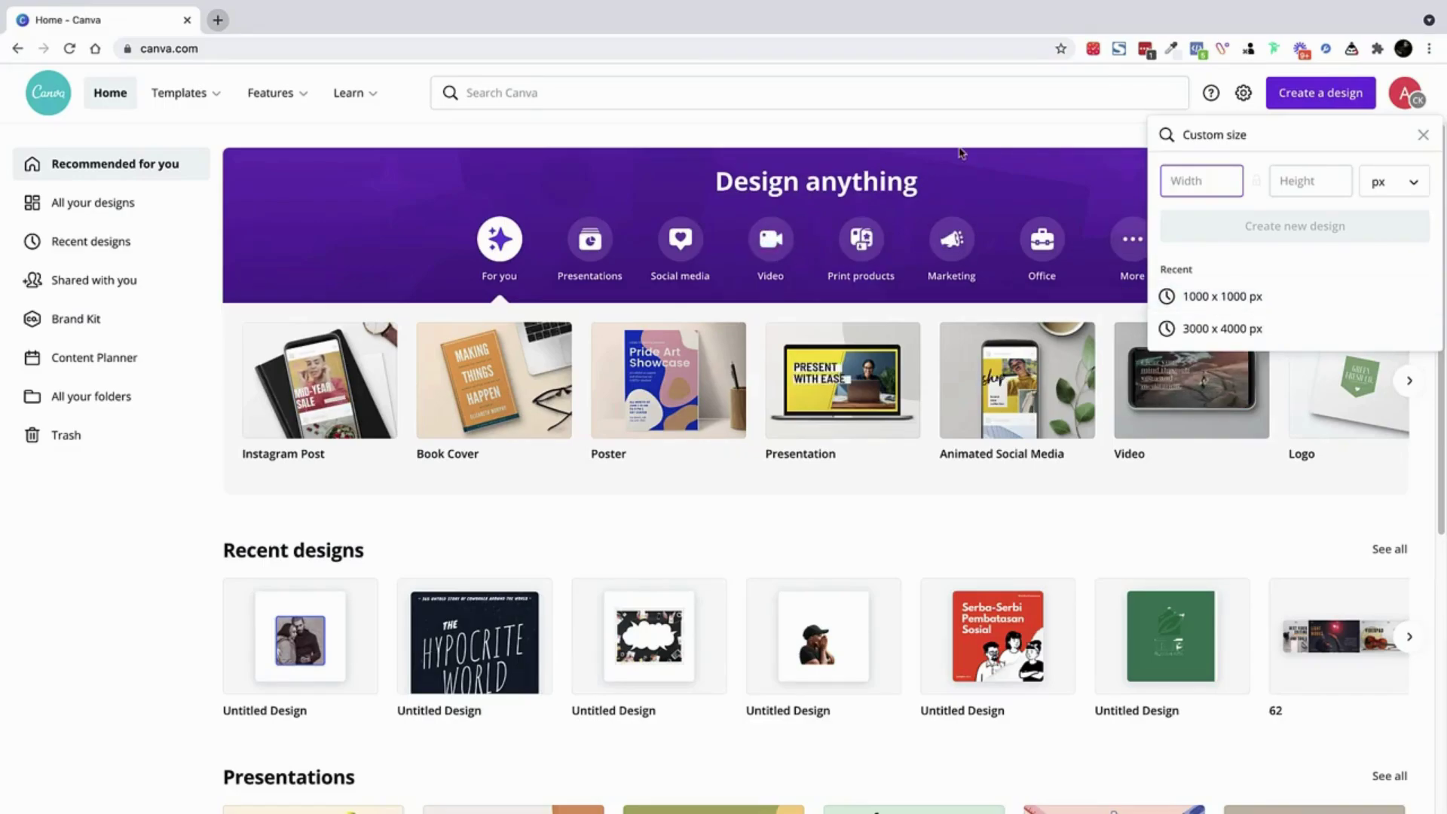
left_click(500, 517)
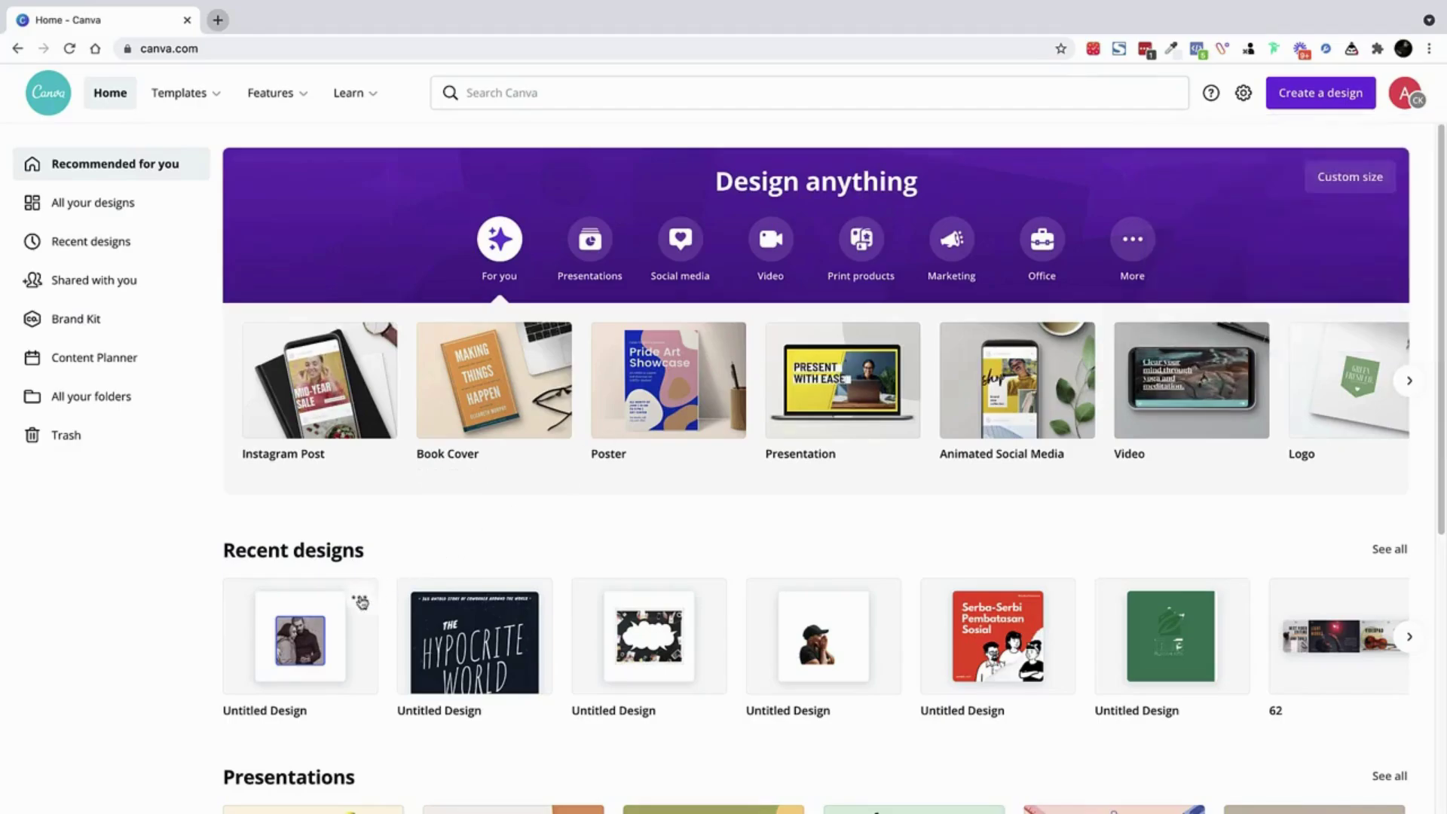
left_click(294, 639)
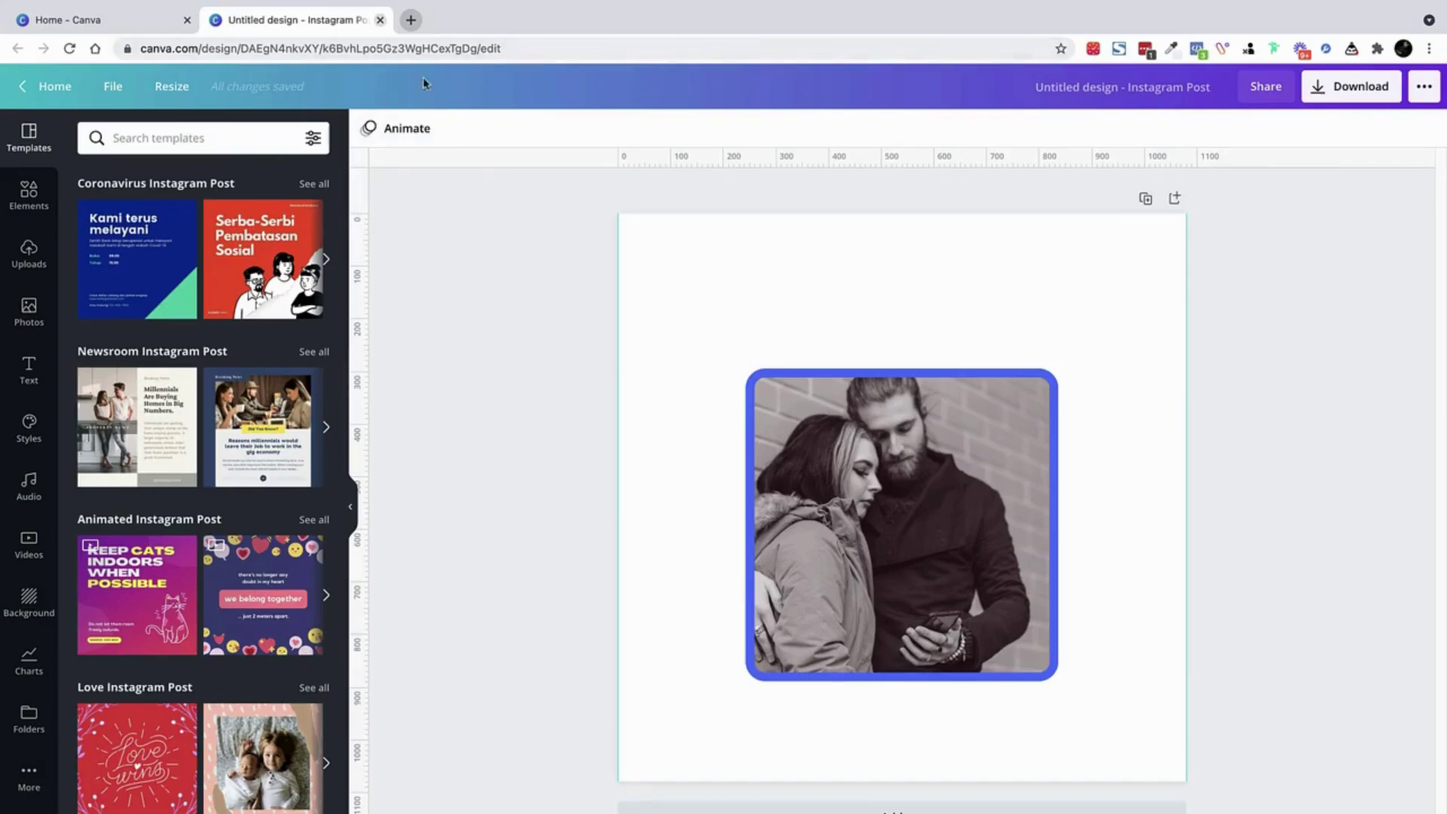
left_click(381, 20)
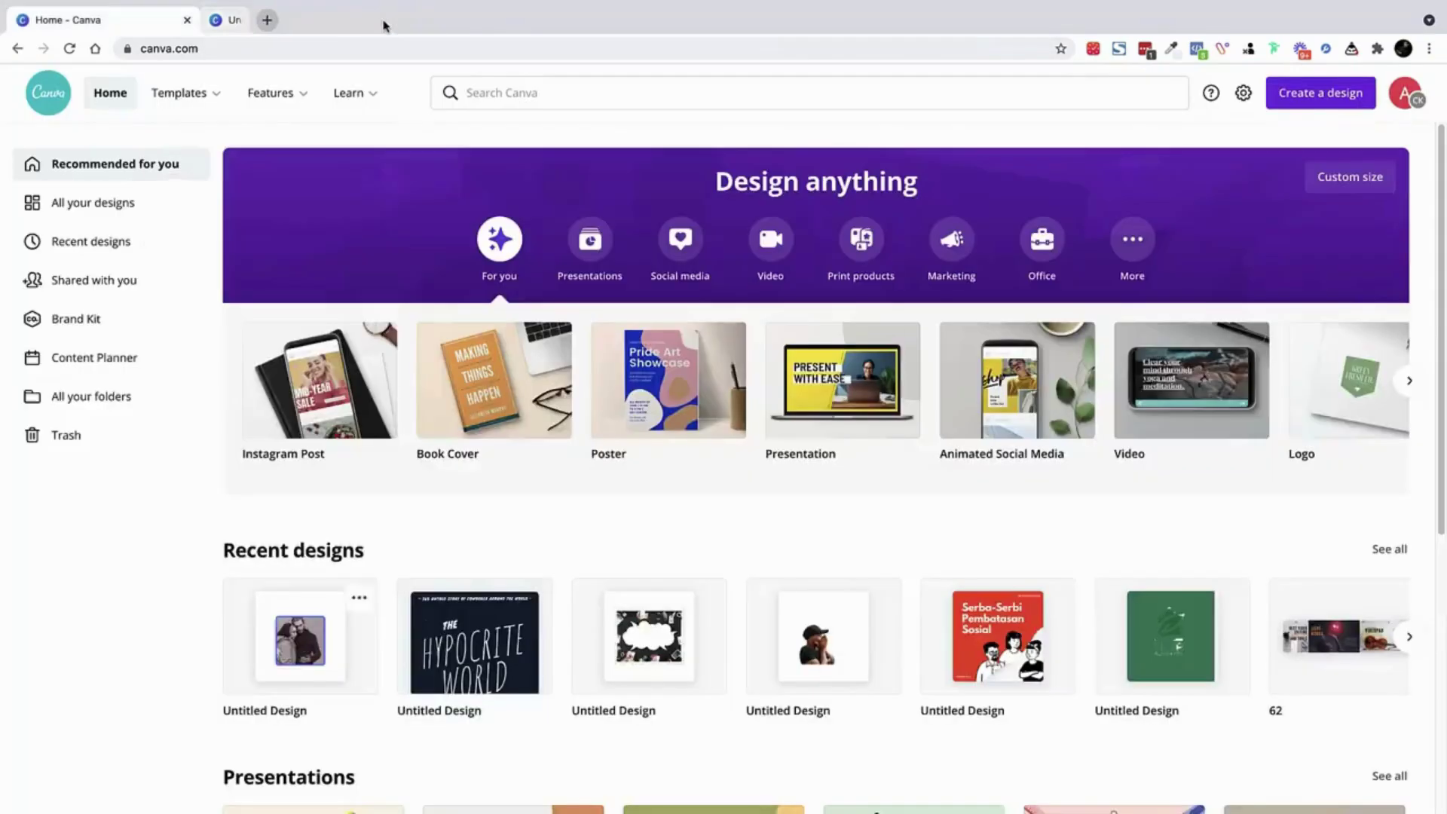
Create a new custom-size design 5400 px wide and 1080 px high.
left_click(1349, 175)
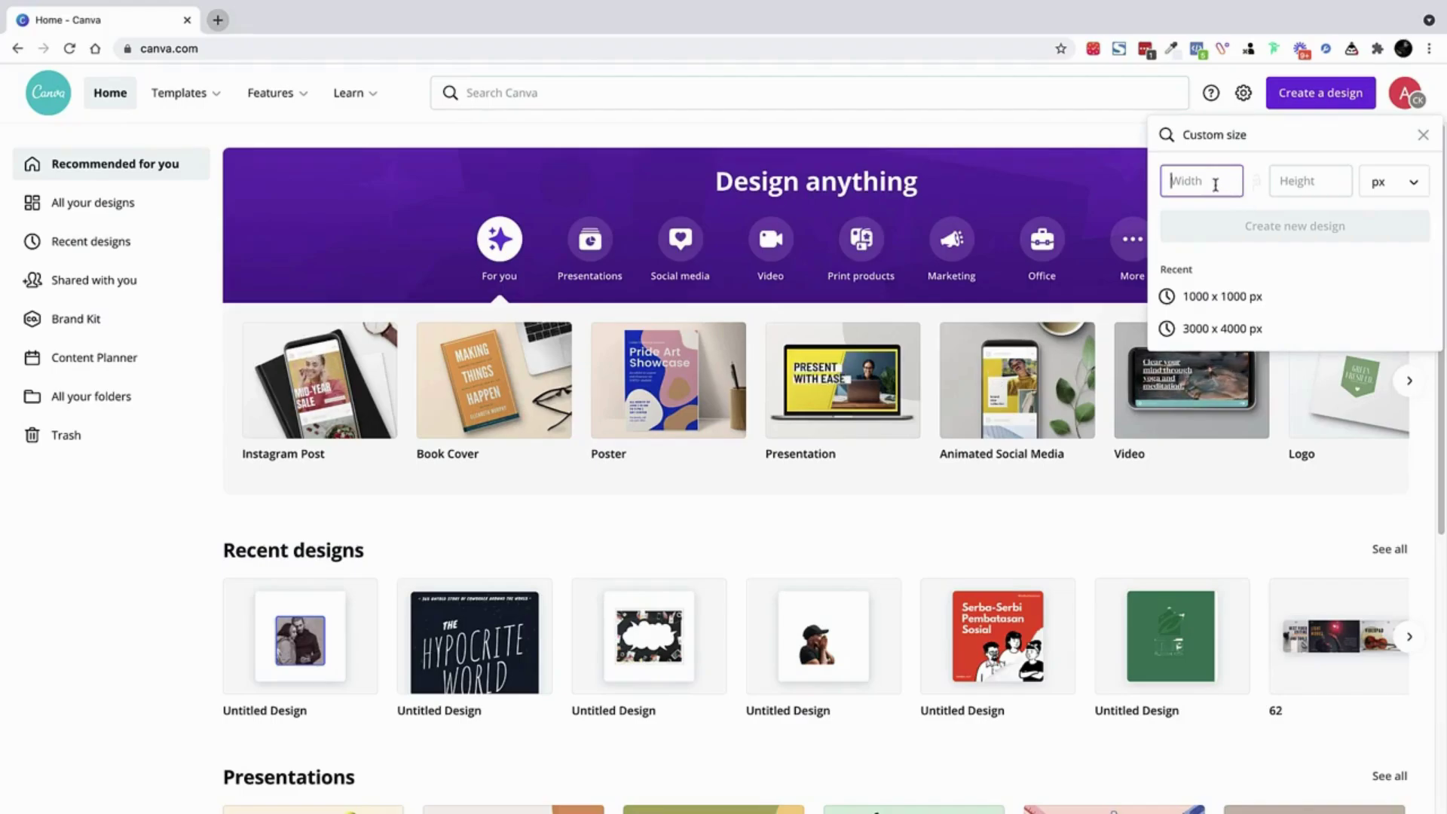
type("5400")
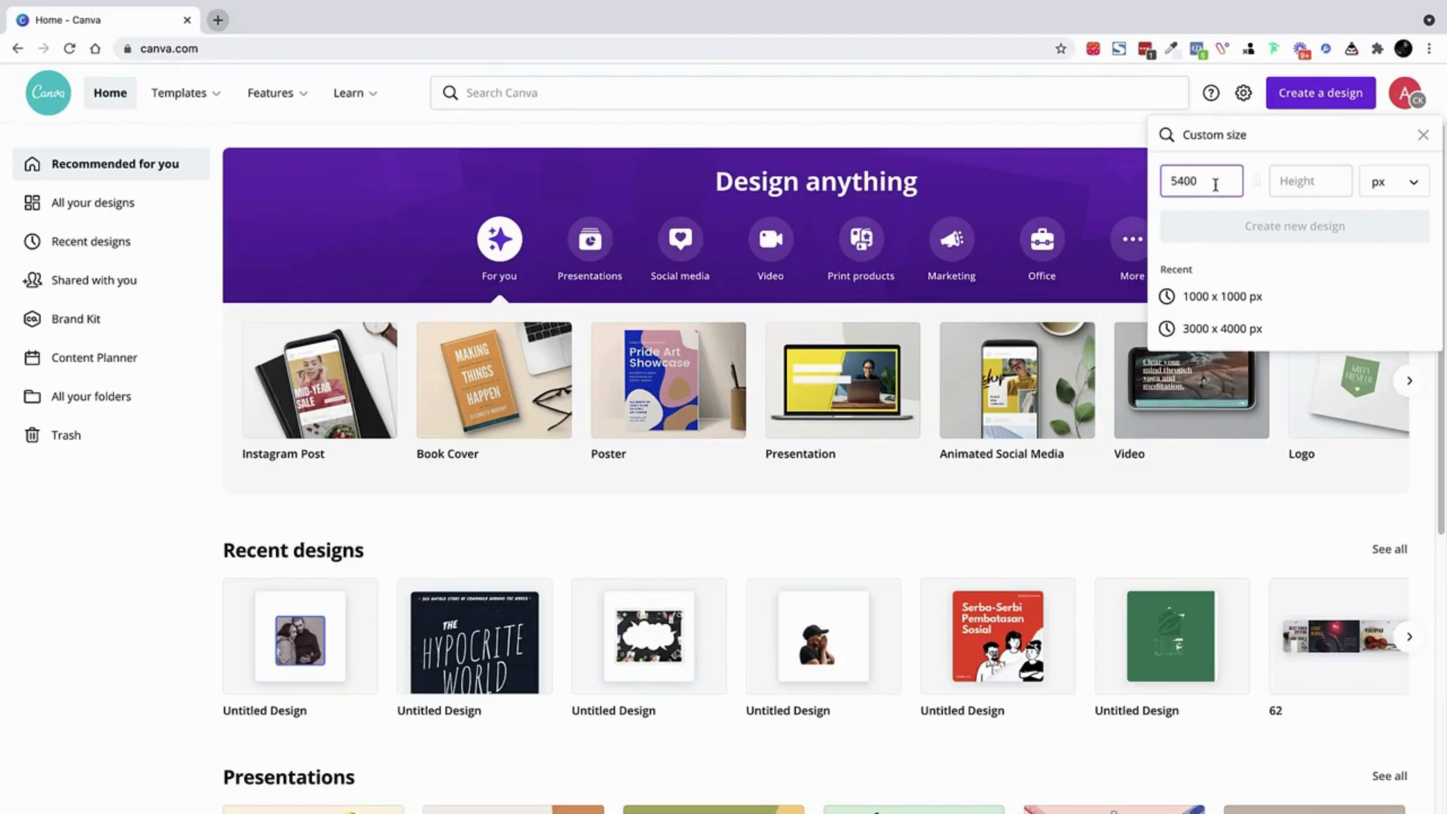
left_click(1314, 188)
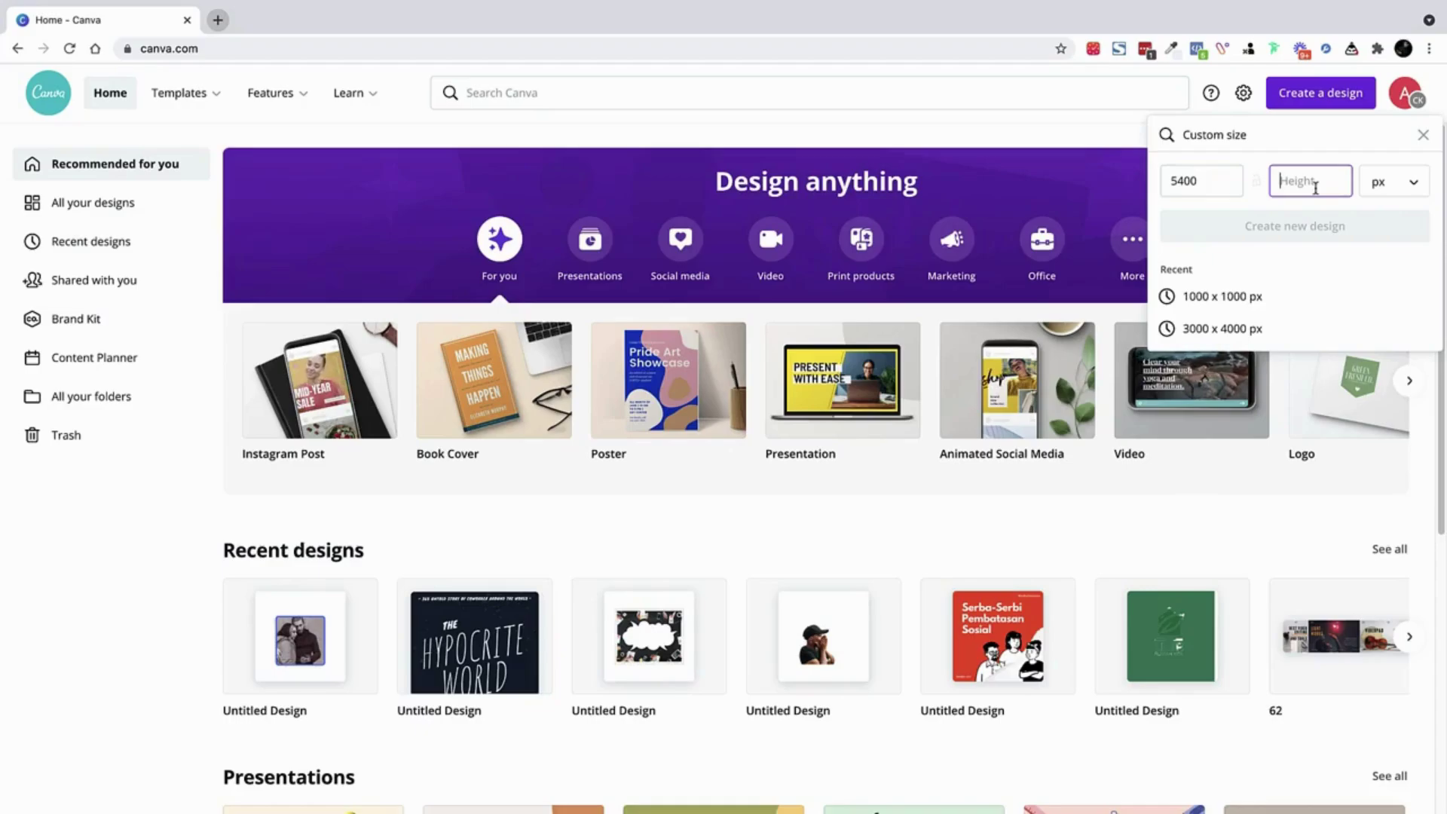
type("1080")
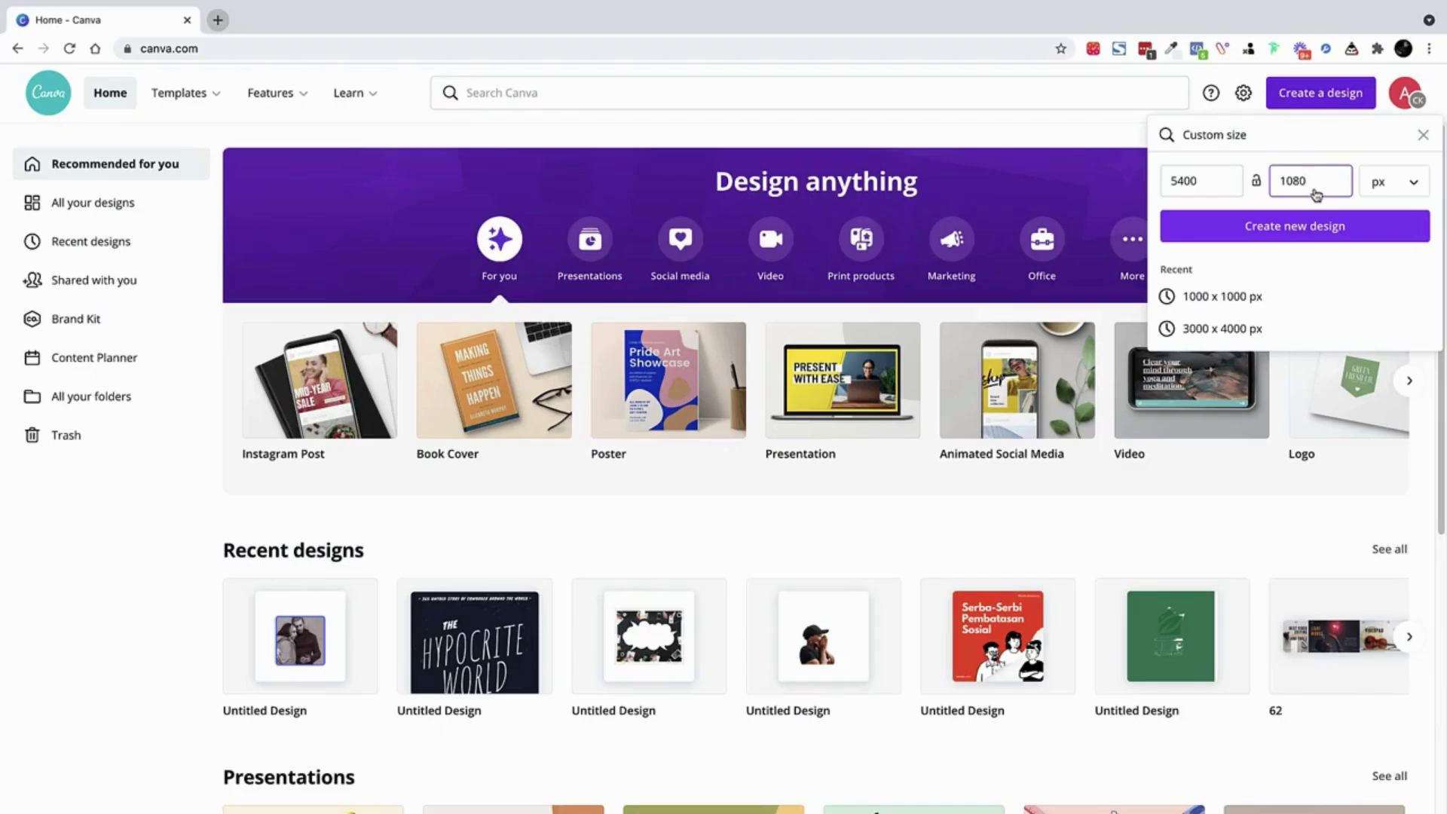
left_click(1276, 235)
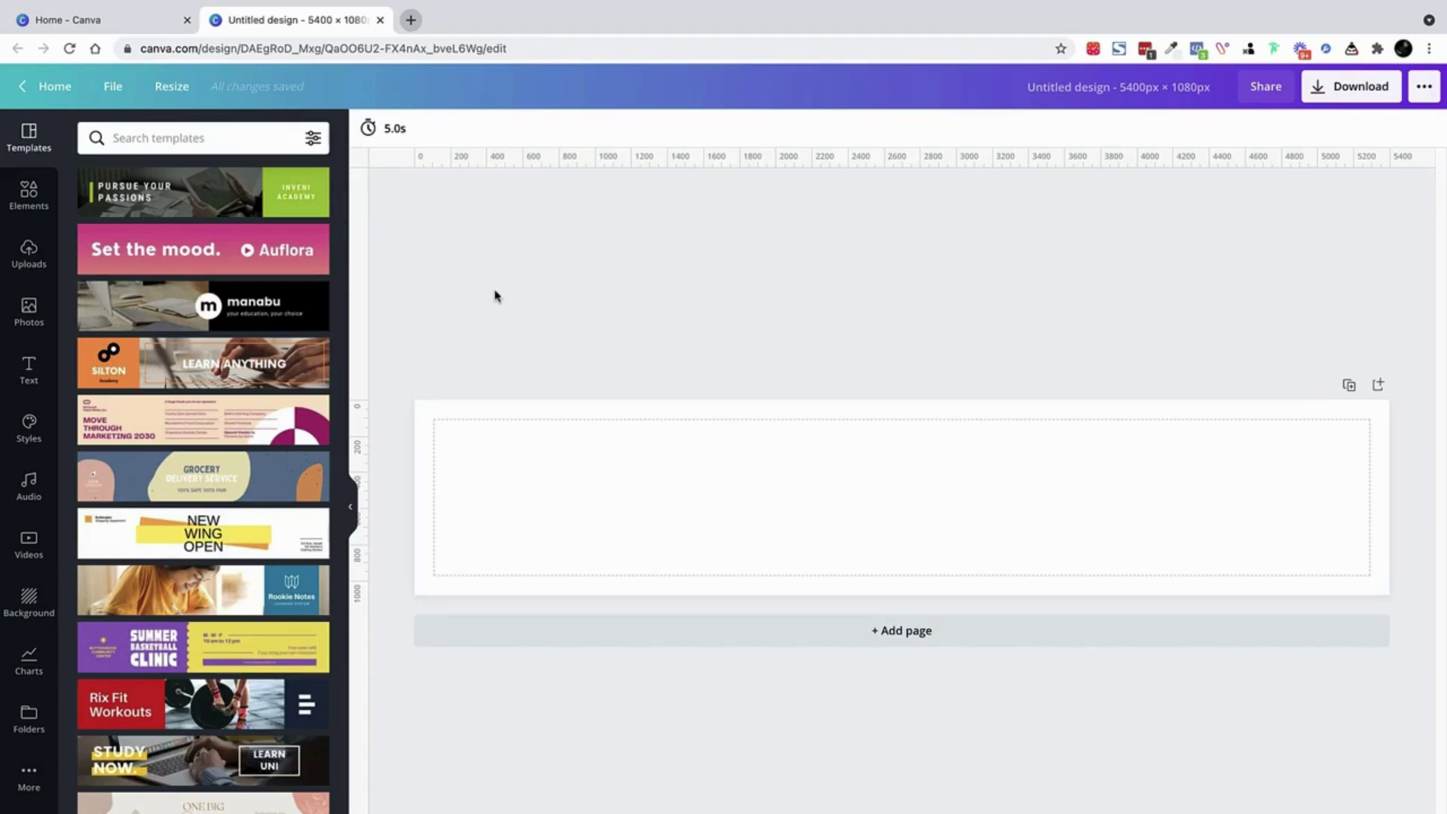
Hide the page margins and rename the design "Carousel Post IG #1".
left_click(113, 86)
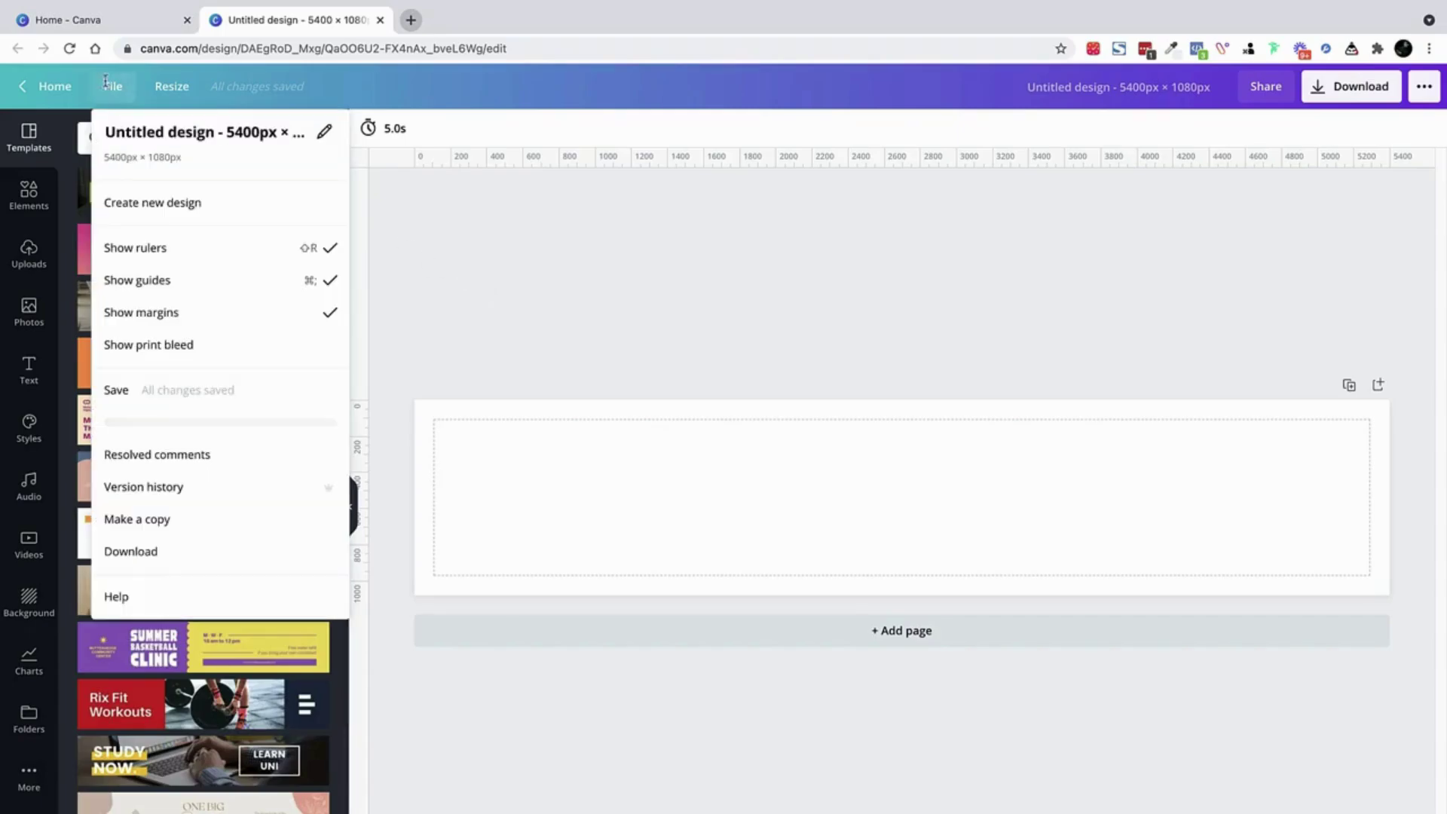
left_click(257, 310)
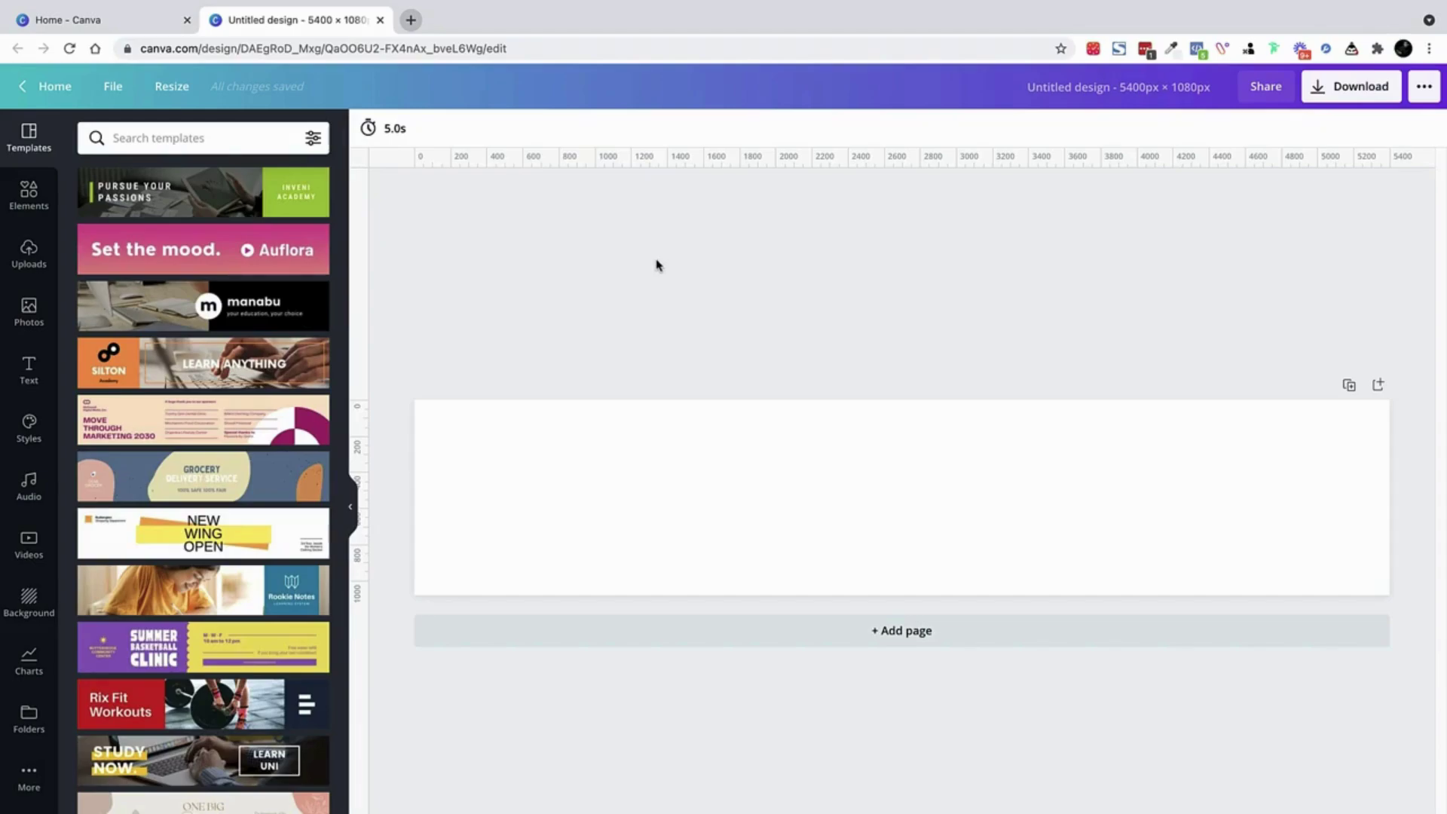
left_click(1064, 84)
type("Caroys")
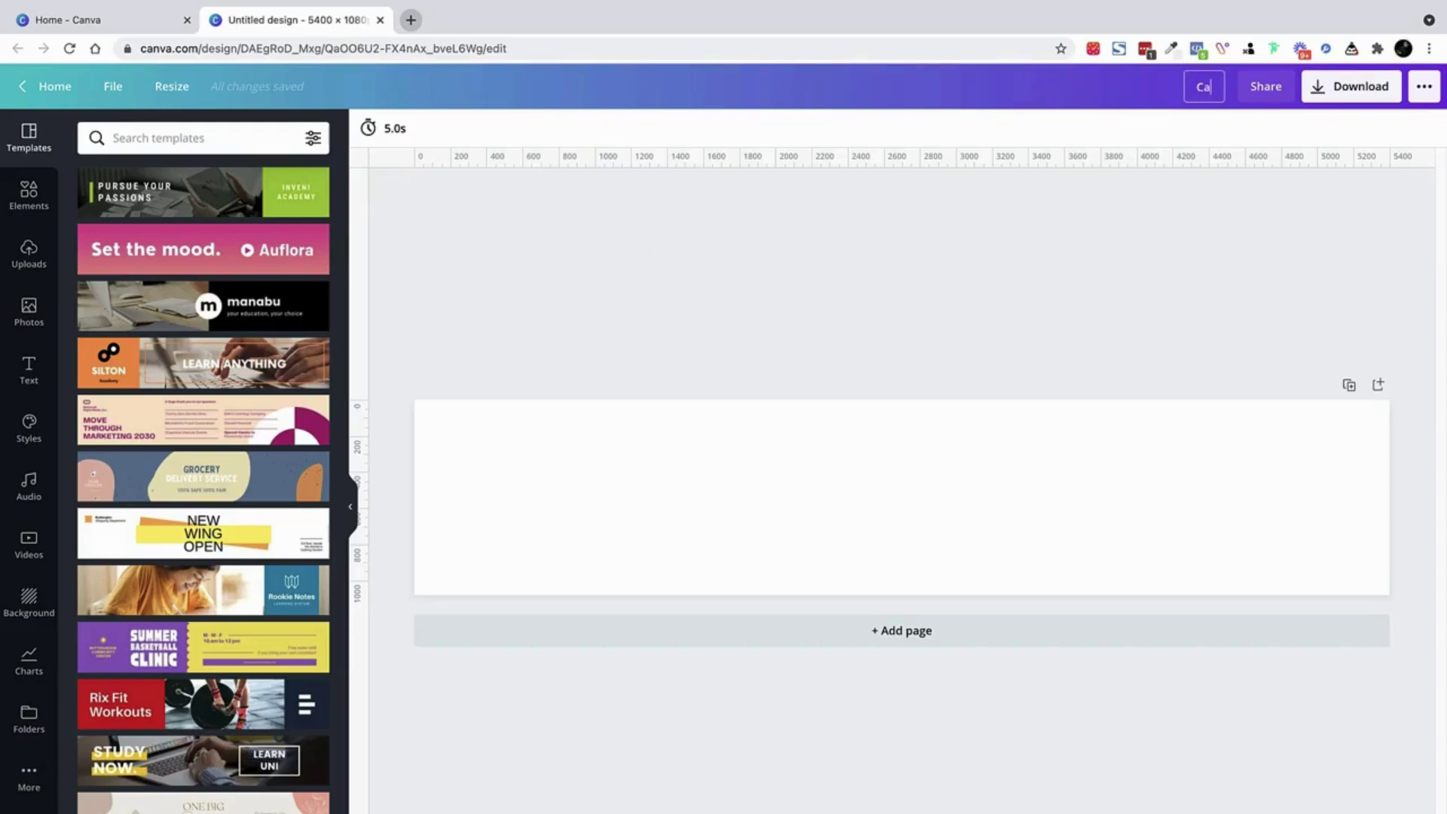
key("BackSpace")
key("BackSpace")
type("usel Post IG #1")
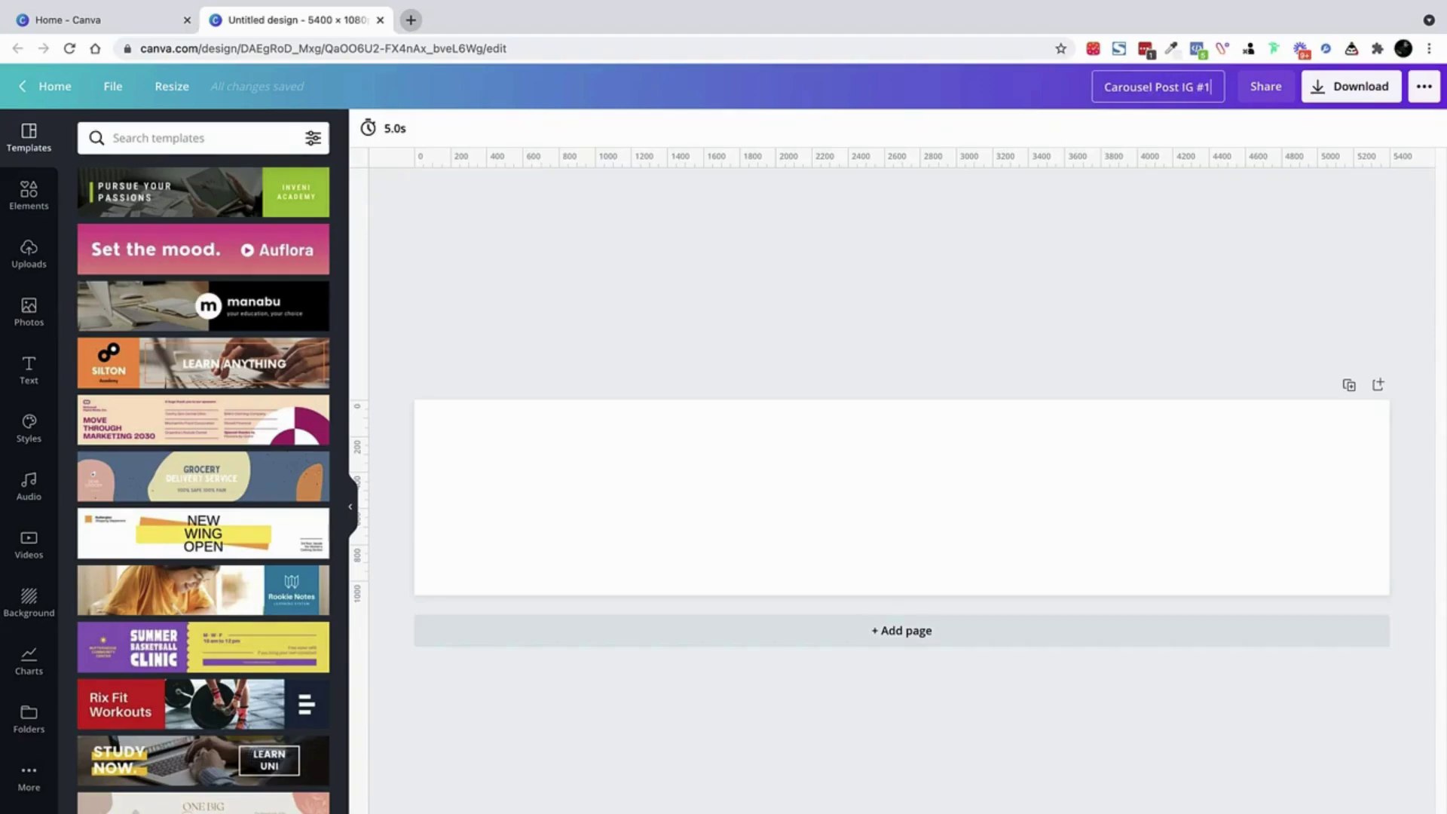
key("Return")
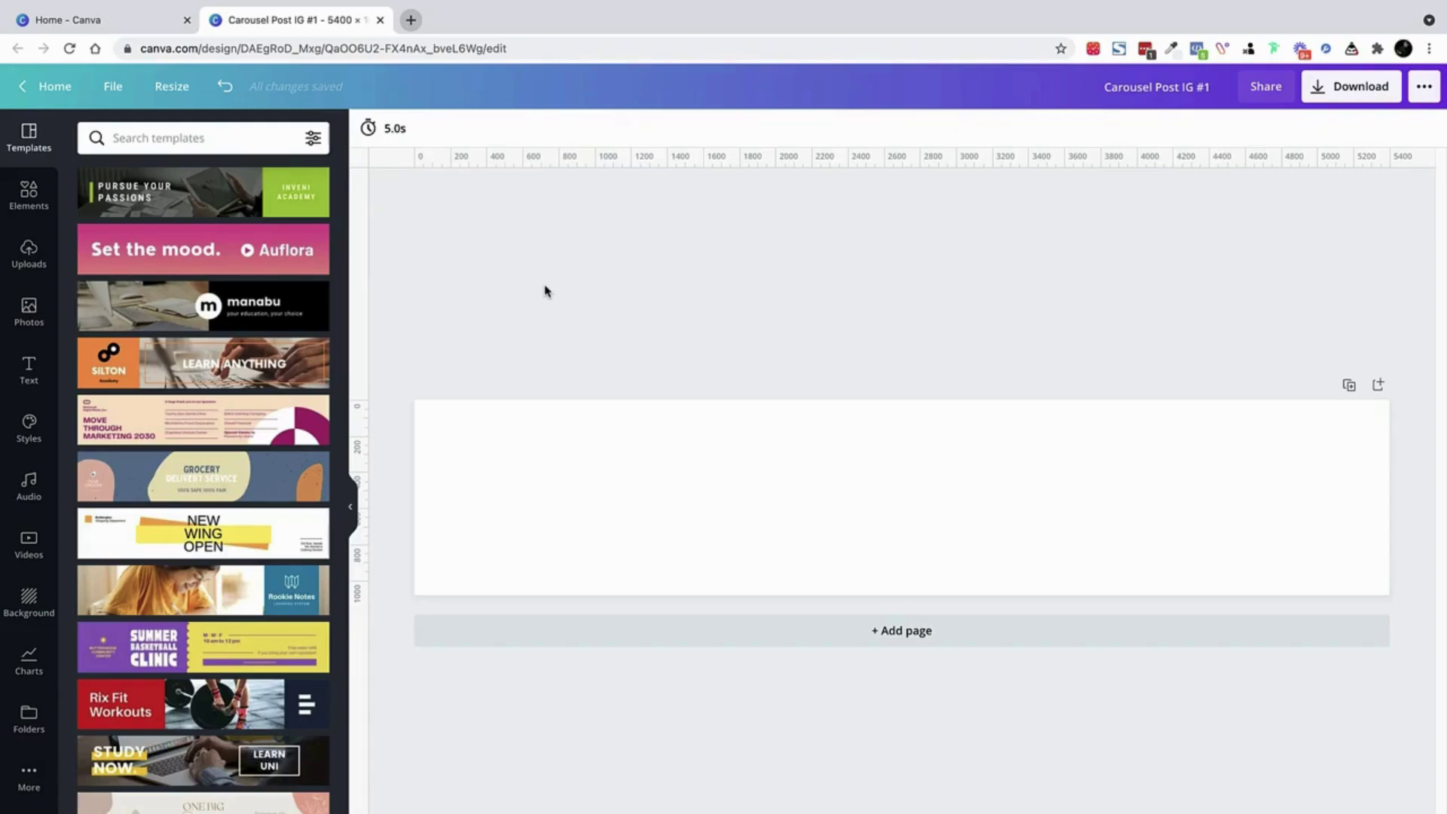
Check the ruler and guide display options and place a vertical guide at 0 on the page's left edge.
left_click(117, 86)
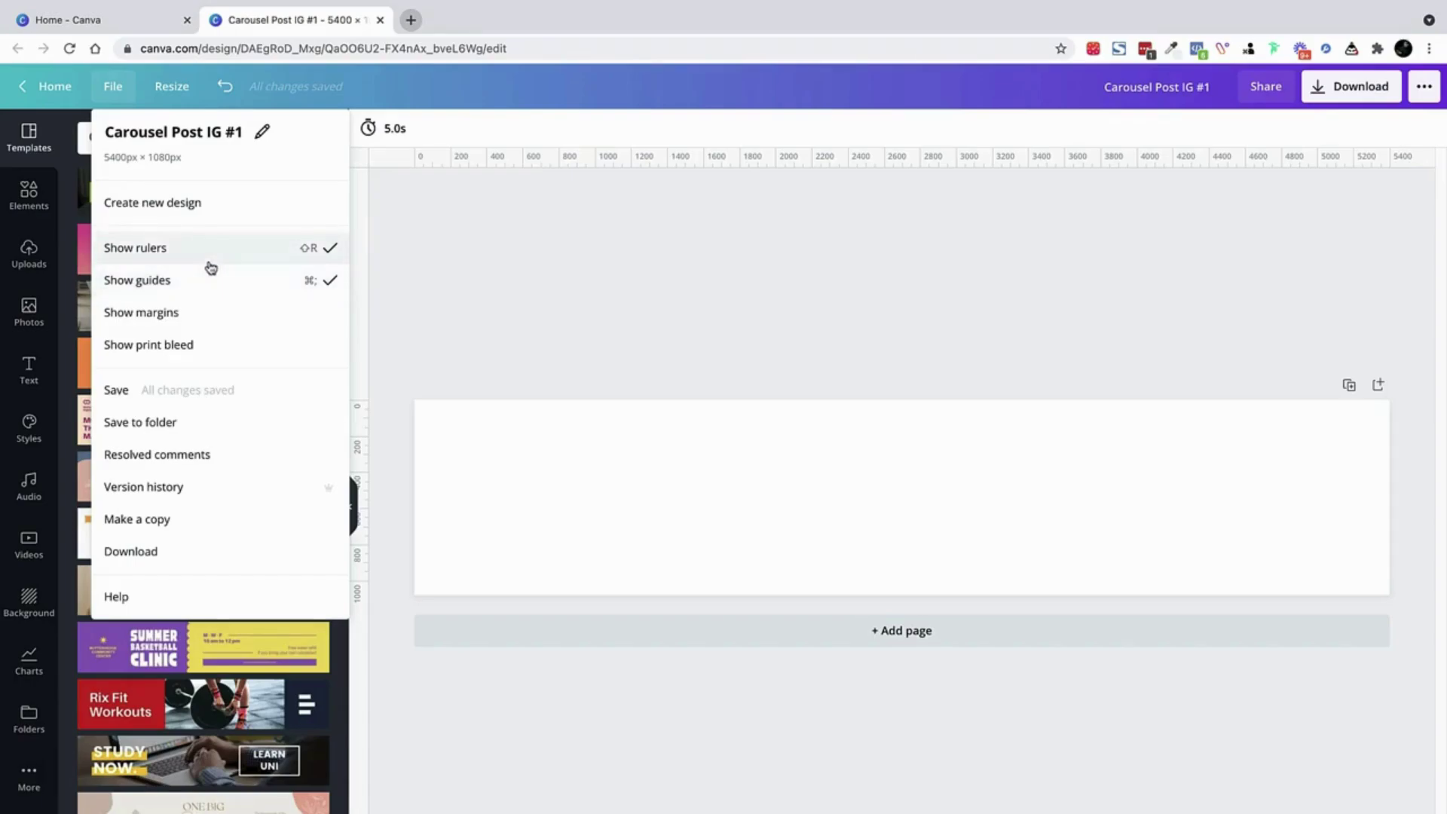
left_click(528, 273)
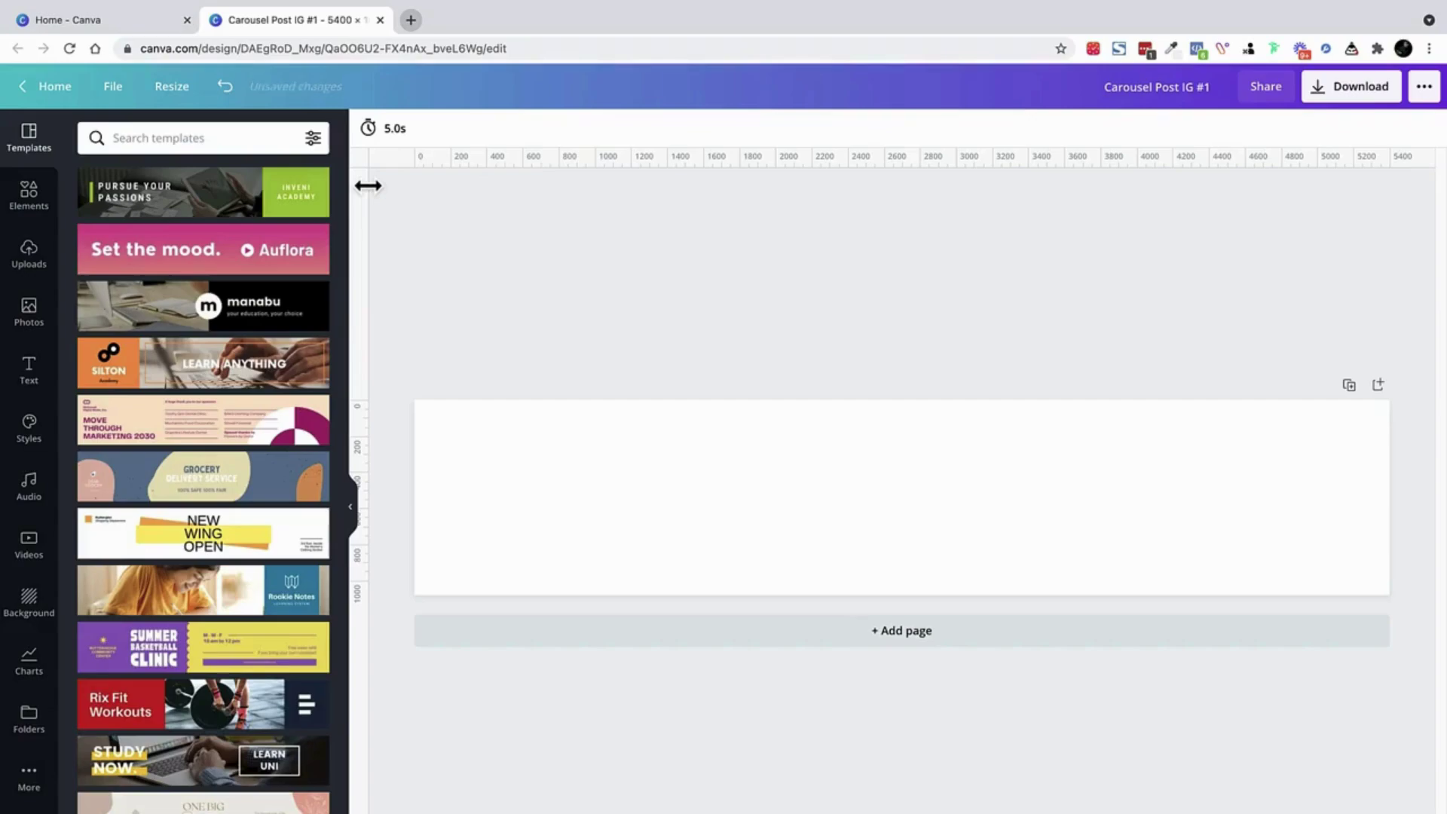
left_click_drag(368, 185, 411, 176)
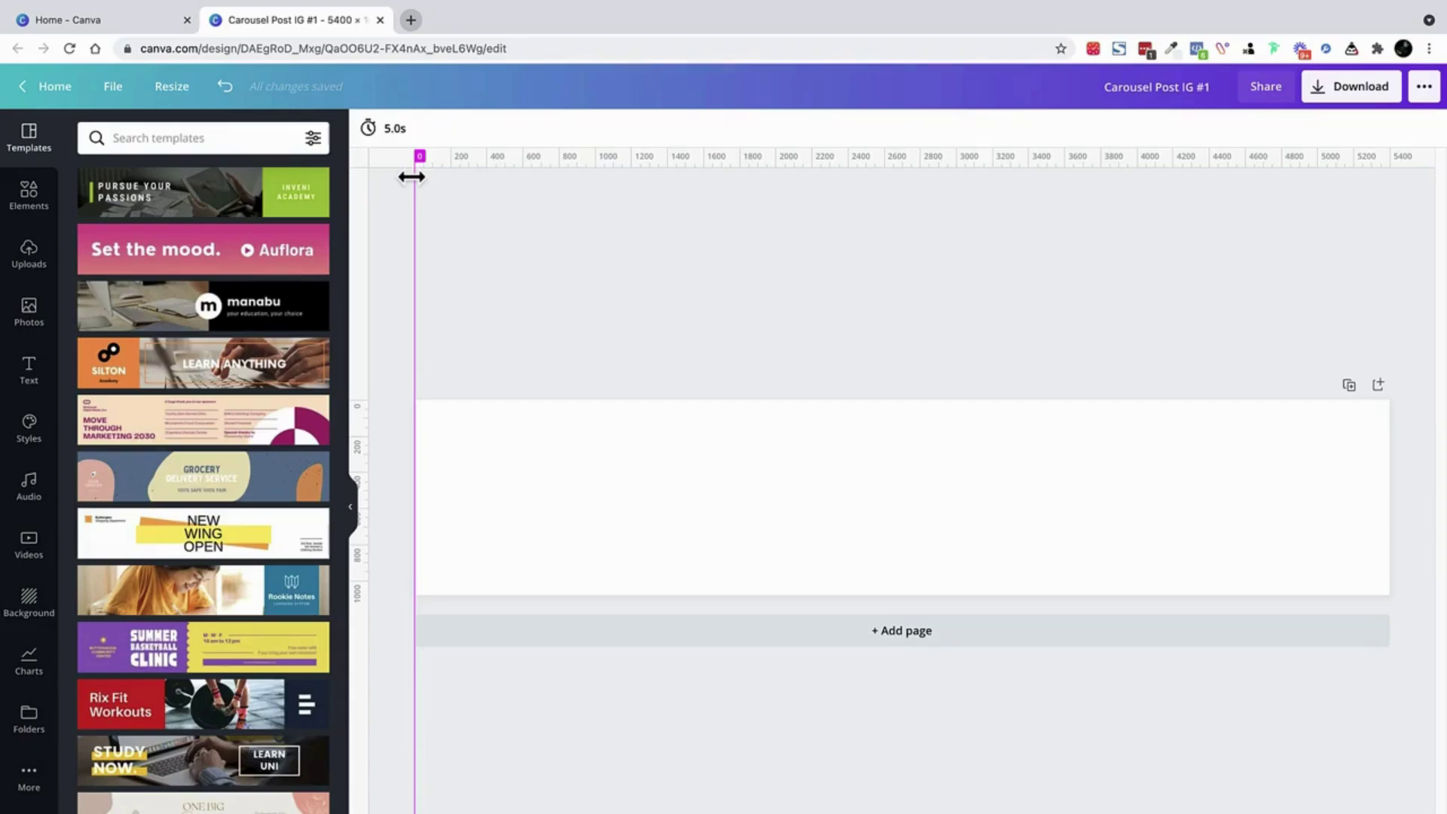
left_click_drag(411, 176, 411, 176)
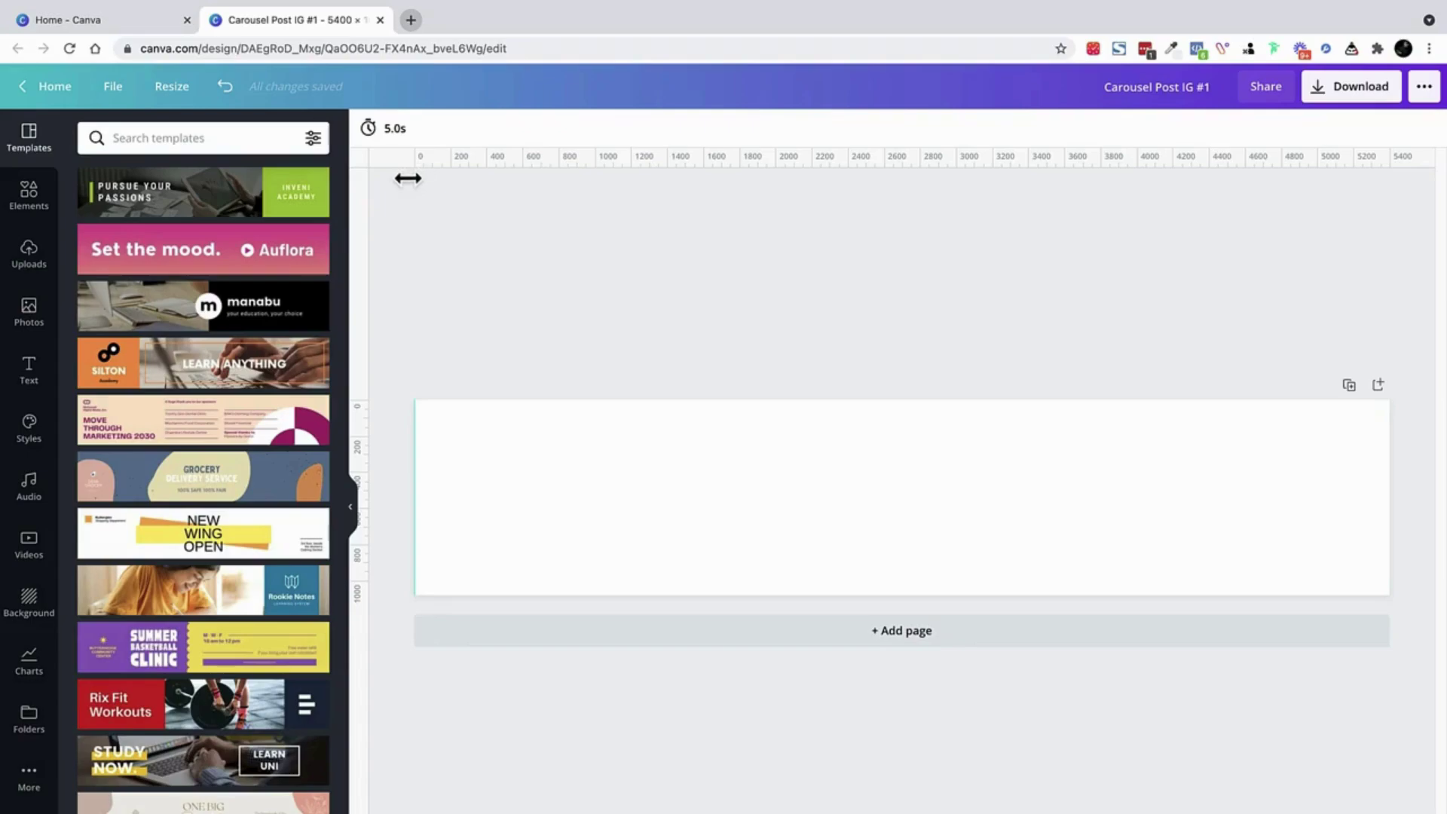
Add a vertical guide to the page and adjust its position to 1080 px, marking the end of the first slide.
mouse_move(364, 194)
left_mouse_down()
mouse_move(533, 178)
mouse_move(504, 185)
left_mouse_up()
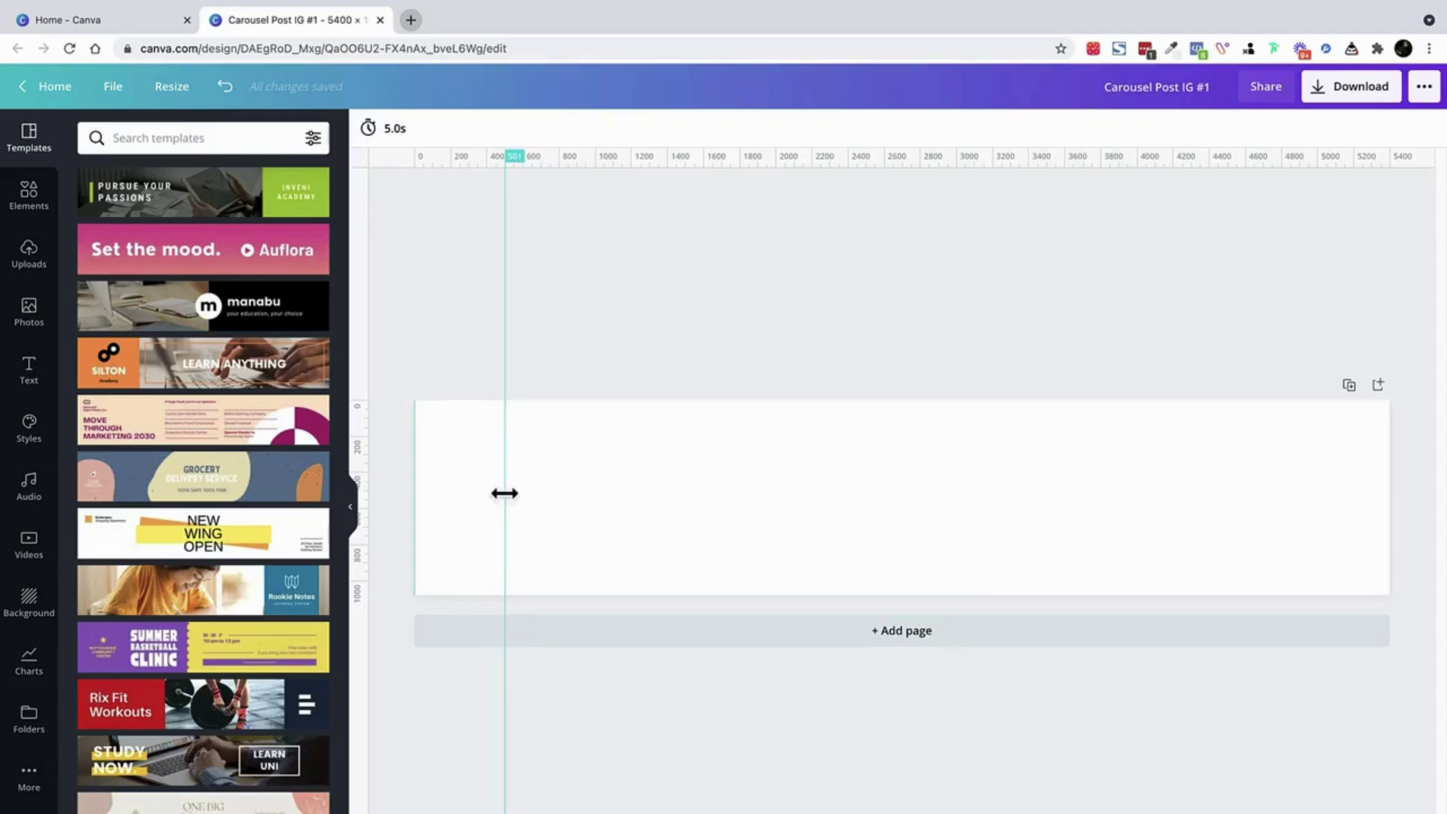
left_click_drag(504, 493, 504, 488)
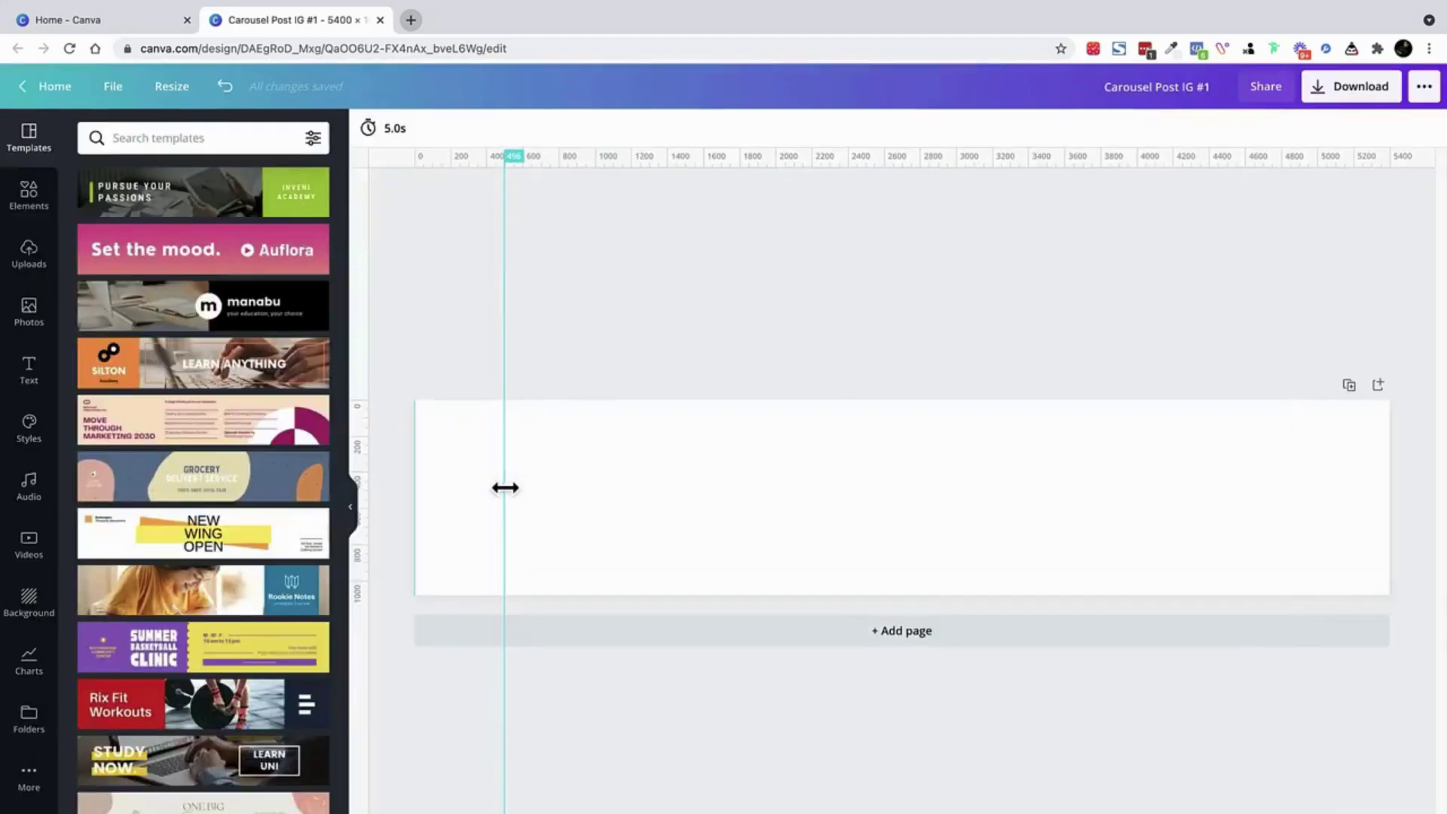
left_click_drag(505, 487, 504, 490)
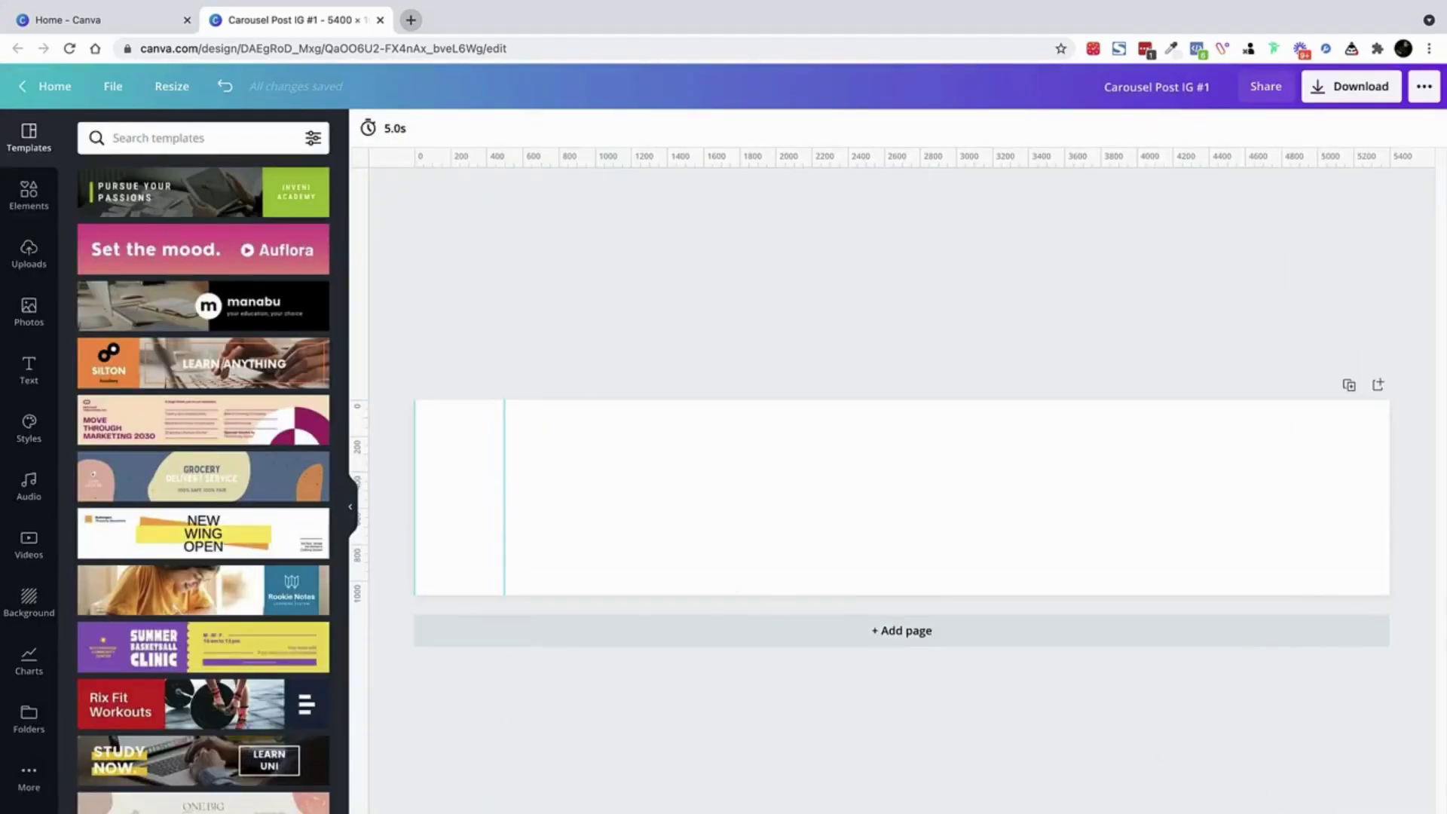
scroll(933, 743, "up", 5)
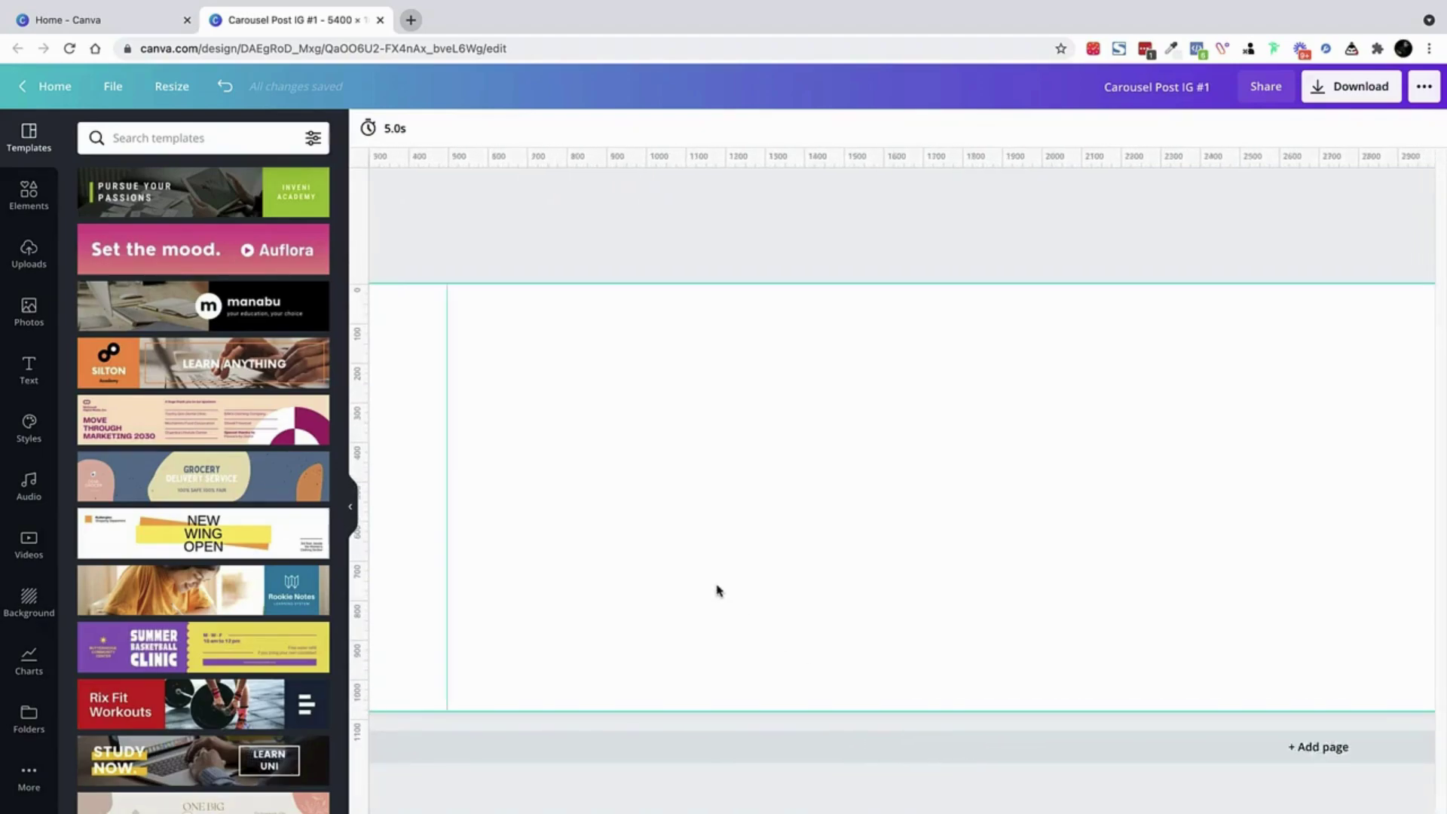
scroll(716, 588, "left", 5)
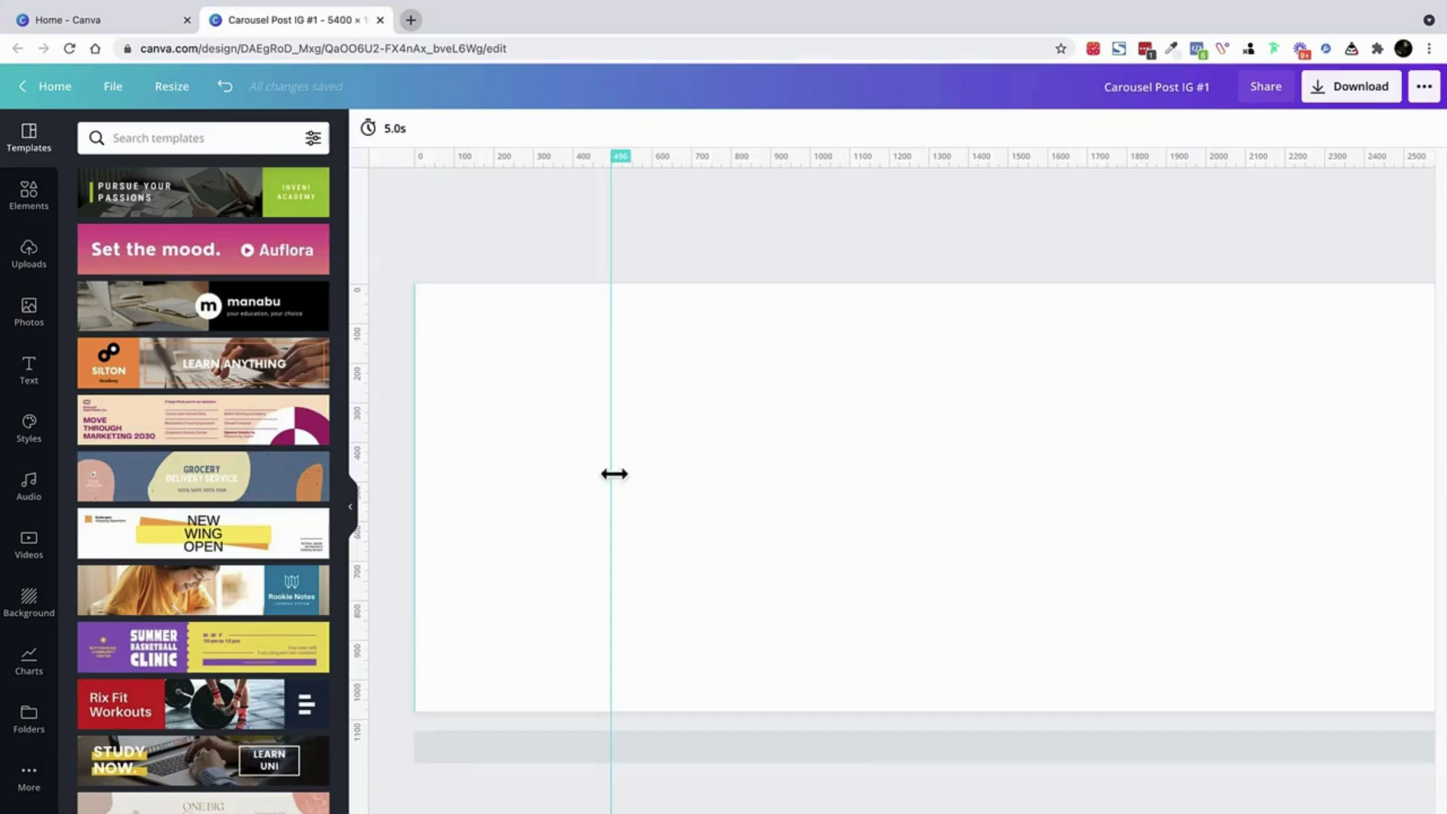
left_click_drag(612, 473, 614, 473)
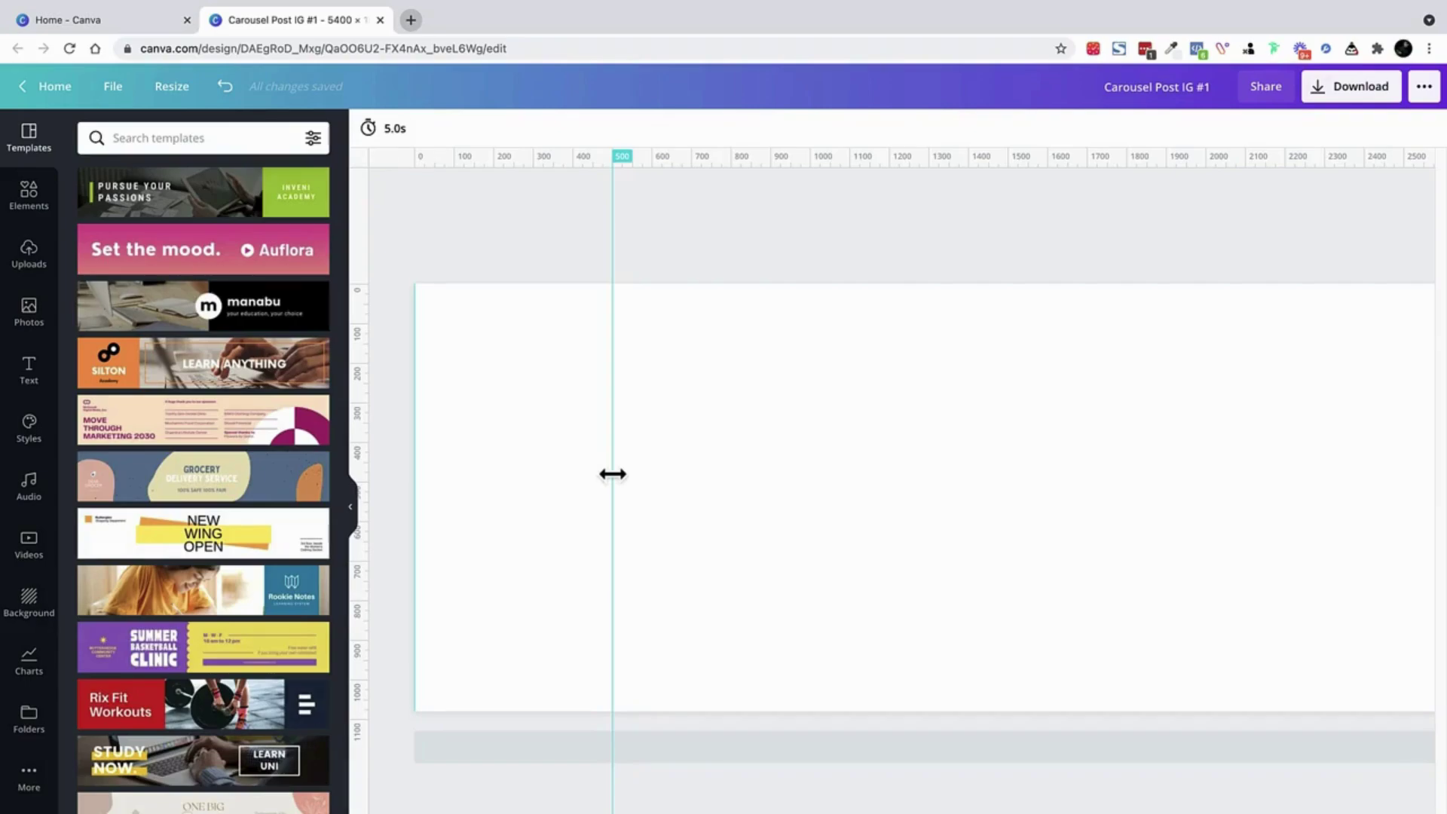
left_click_drag(613, 474, 843, 443)
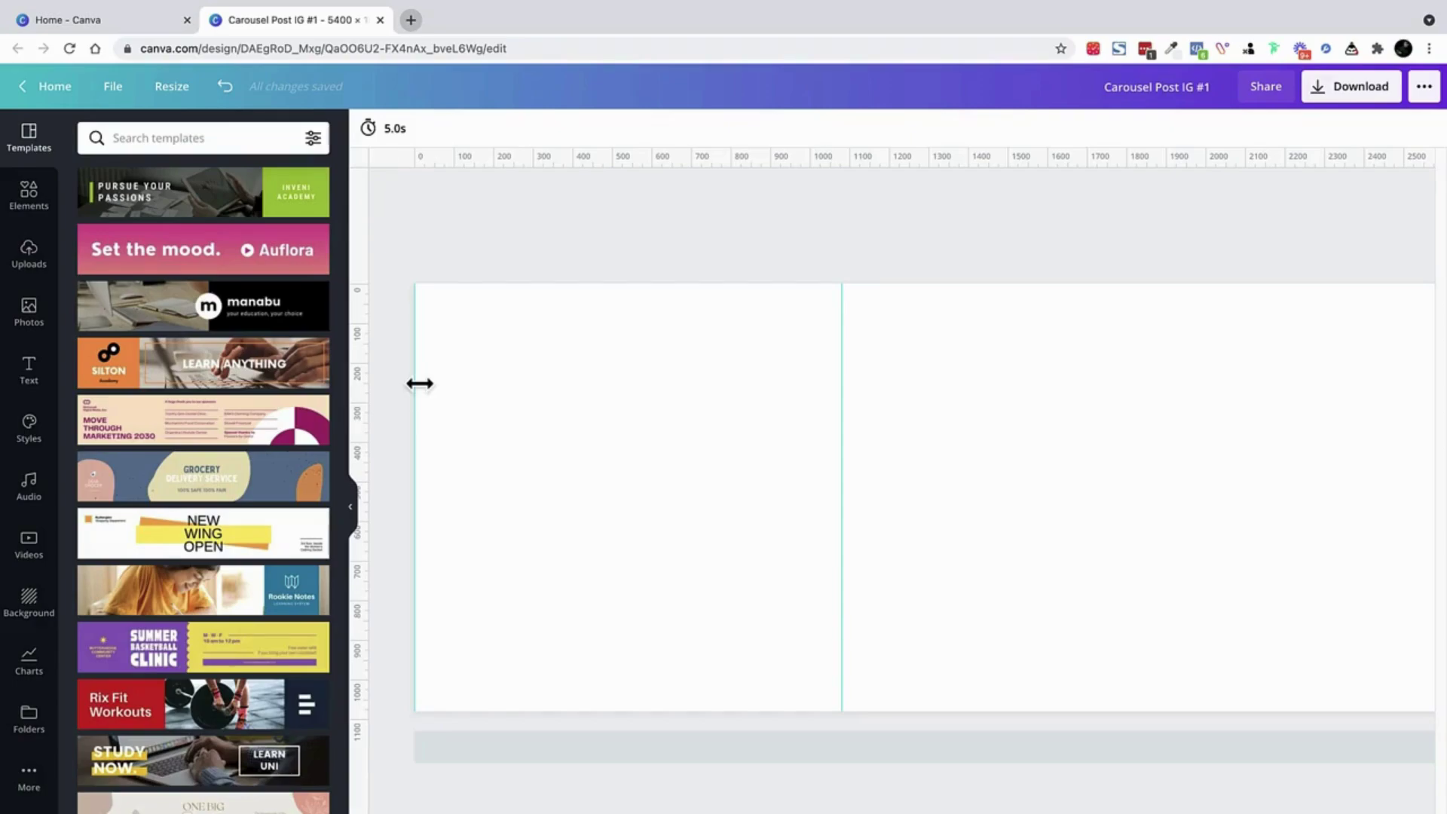
Add another vertical guide for the end of the second slide and fine-tune its position to about 2160 px.
left_click_drag(365, 360, 1178, 336)
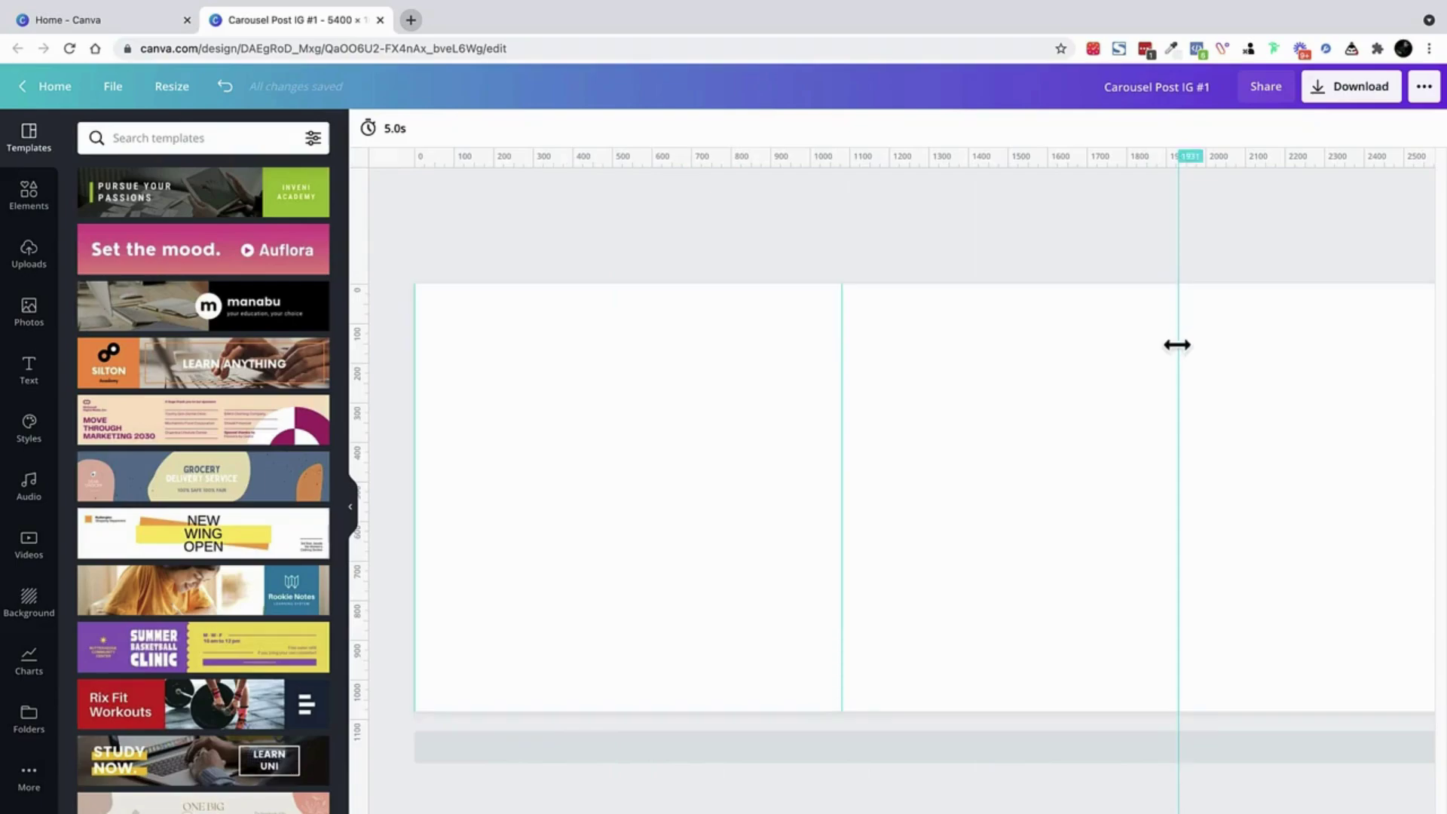
left_click_drag(1177, 345, 1267, 330)
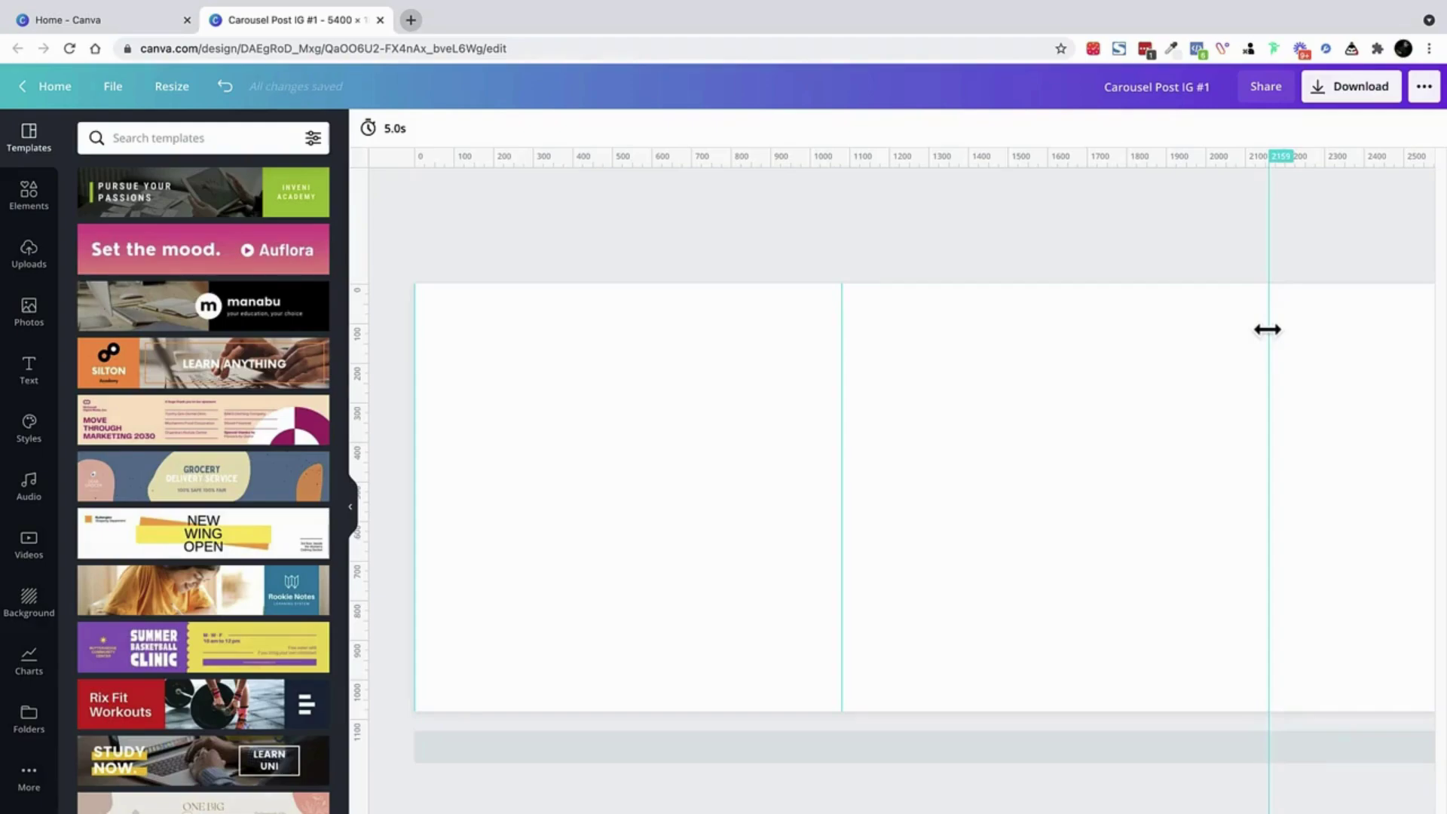
scroll(1112, 533, "right", 3)
scroll(902, 497, "right", 6)
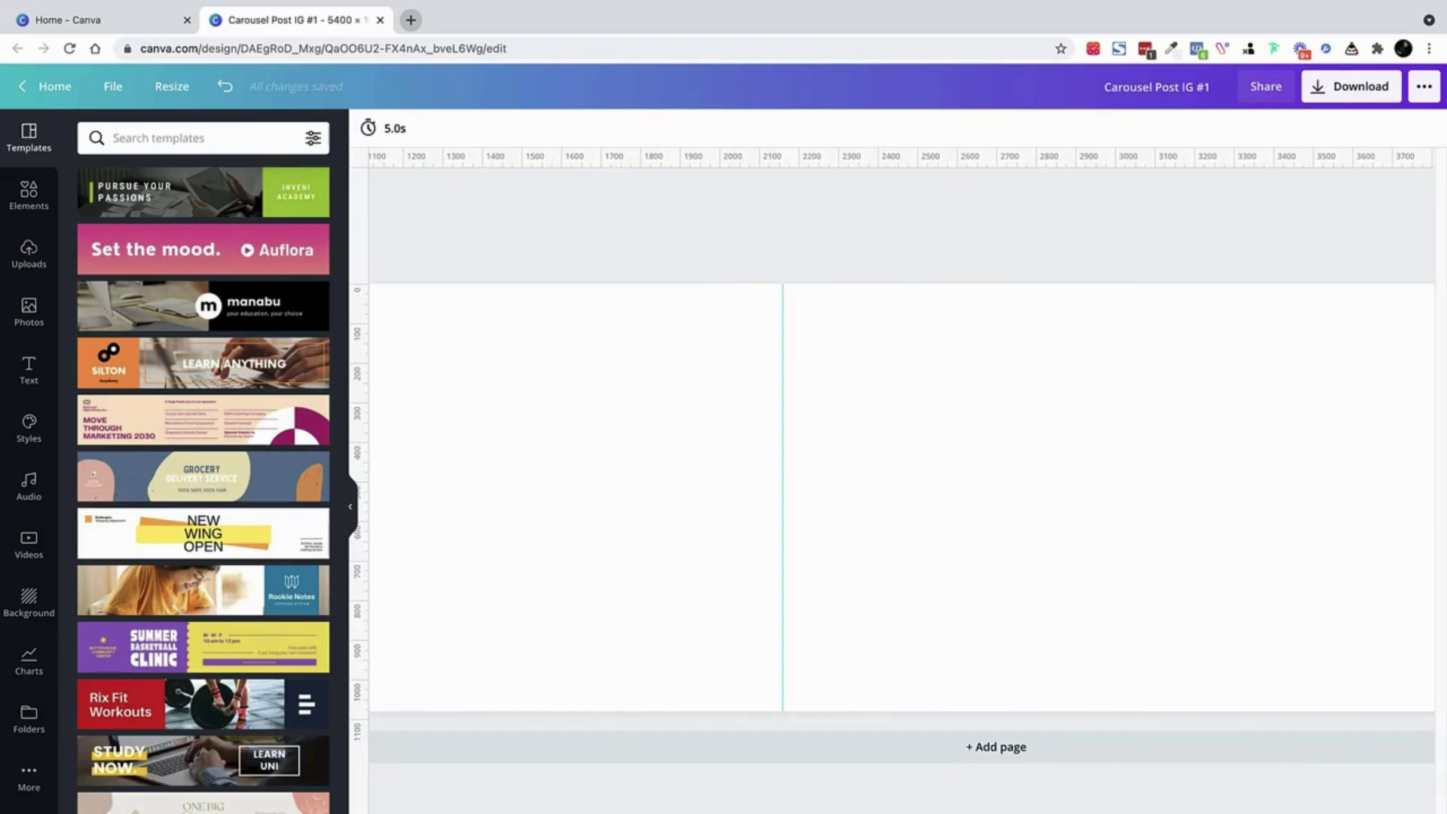
scroll(893, 486, "left", 8)
left_click(897, 786)
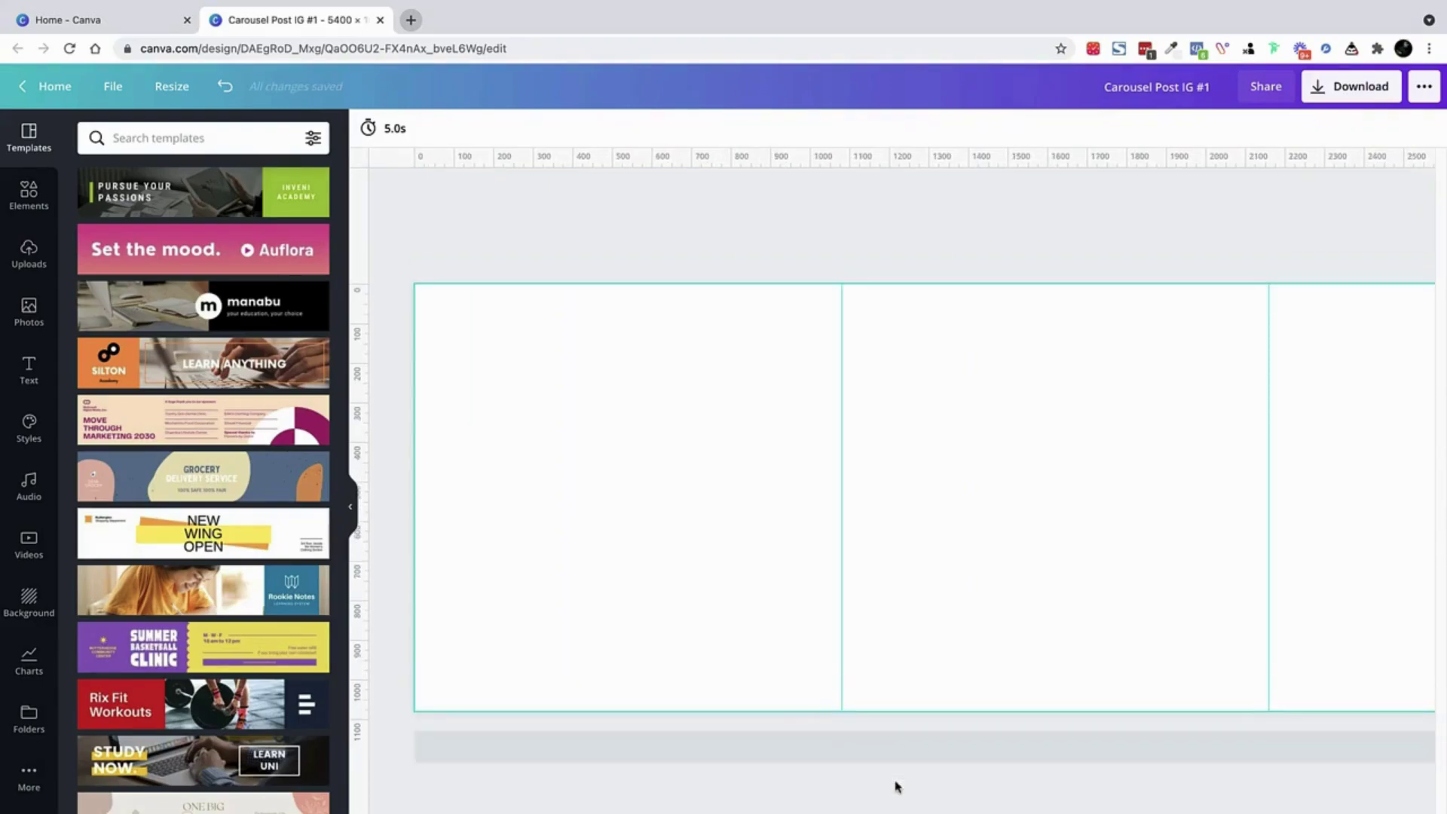
scroll(1236, 633, "right", 7)
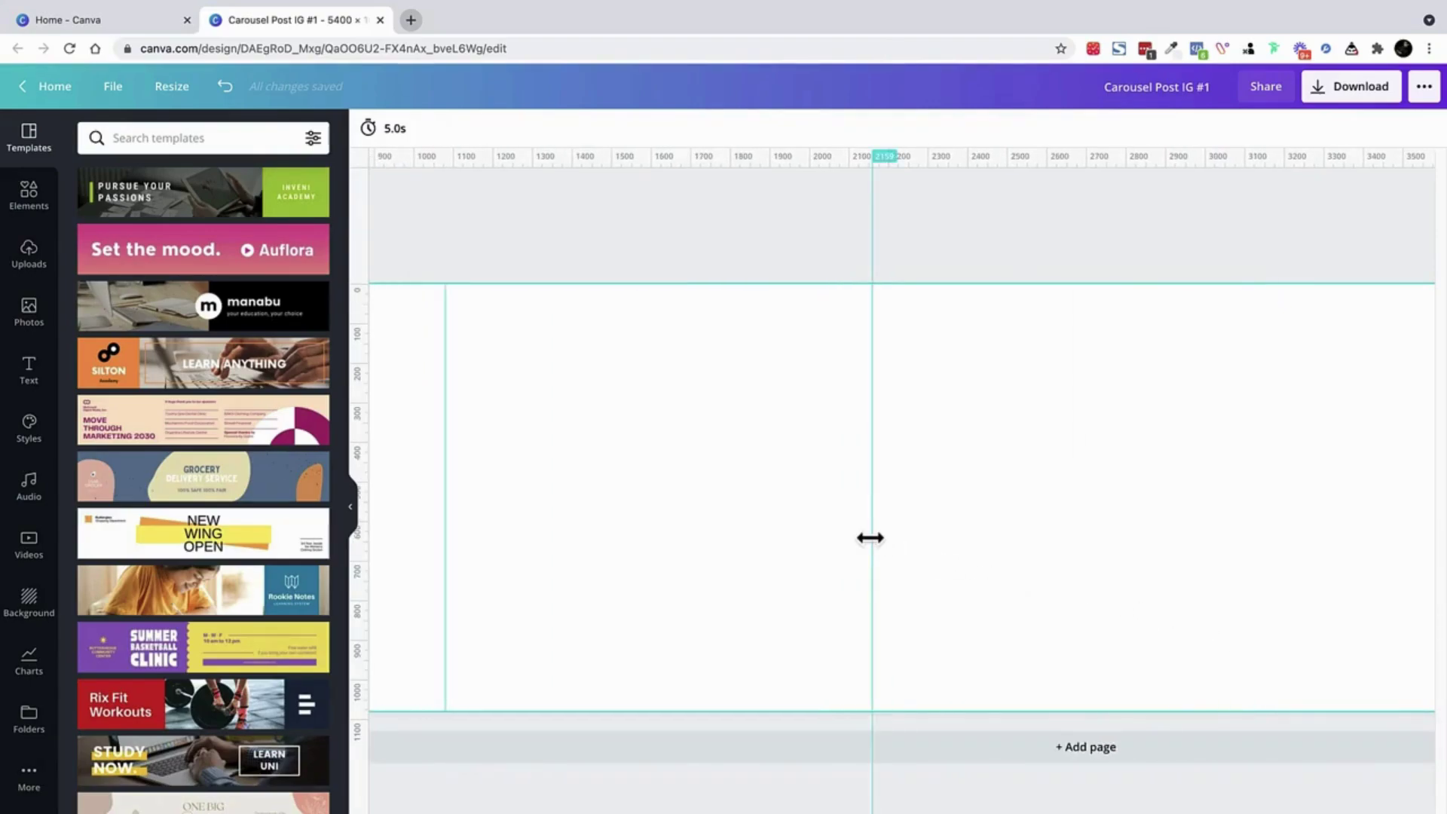
left_click_drag(871, 537, 871, 537)
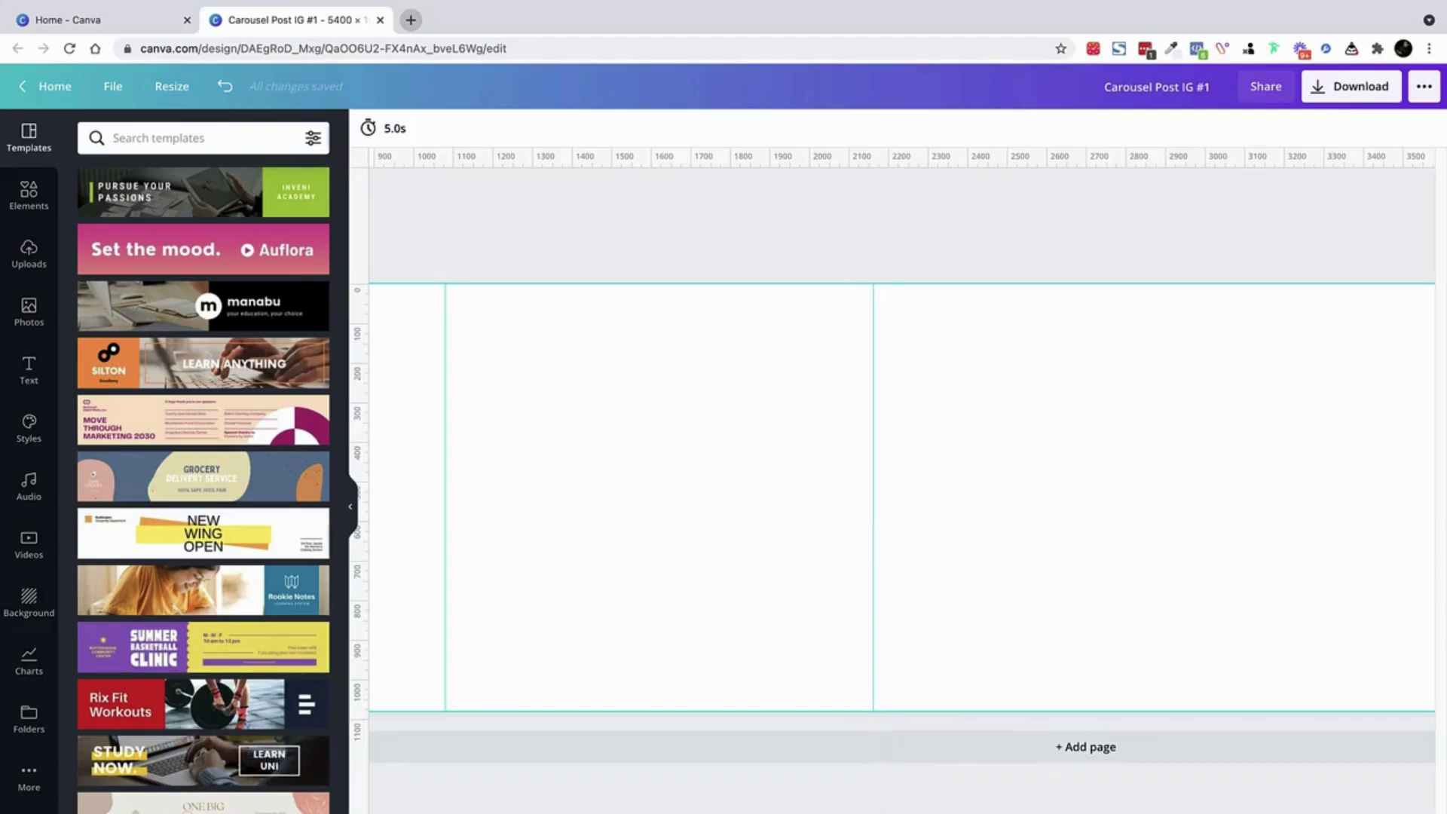
scroll(913, 501, "up", 5)
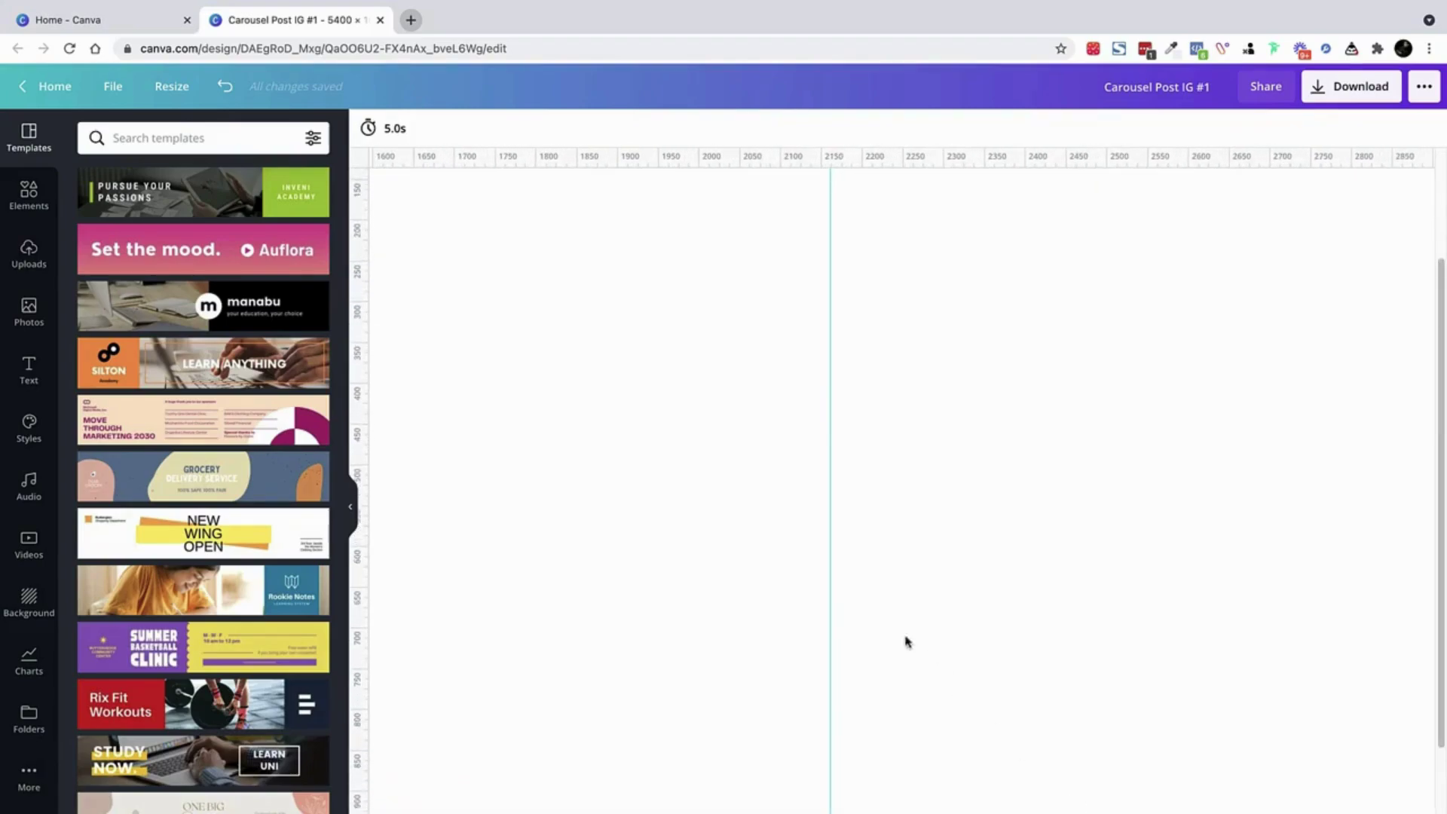
left_click_drag(832, 565, 831, 564)
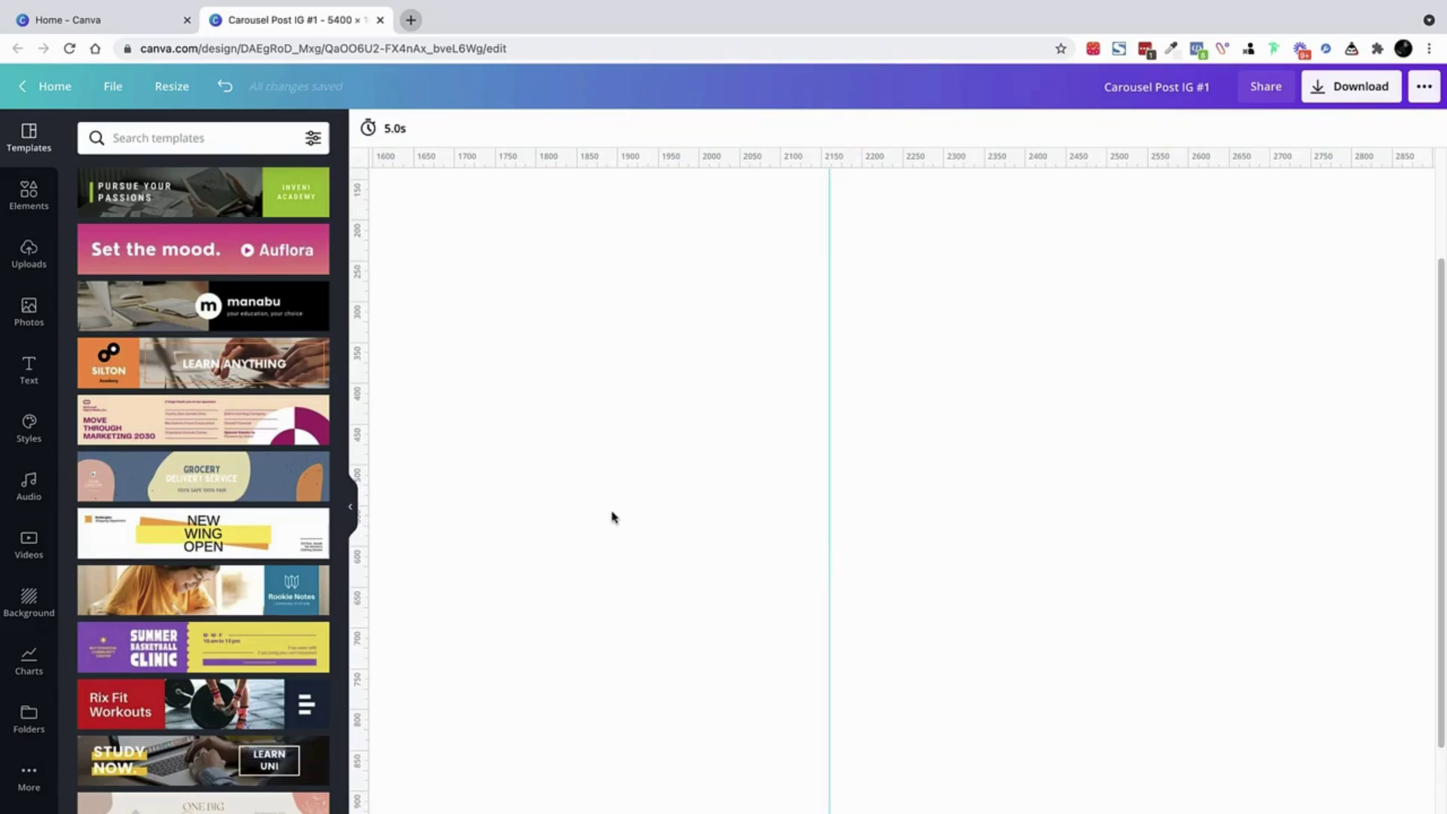
Switch to Calculator and add 1080 to 2160 to get the position of the third slide boundary.
key("super+Tab")
left_click(731, 416)
left_click(694, 420)
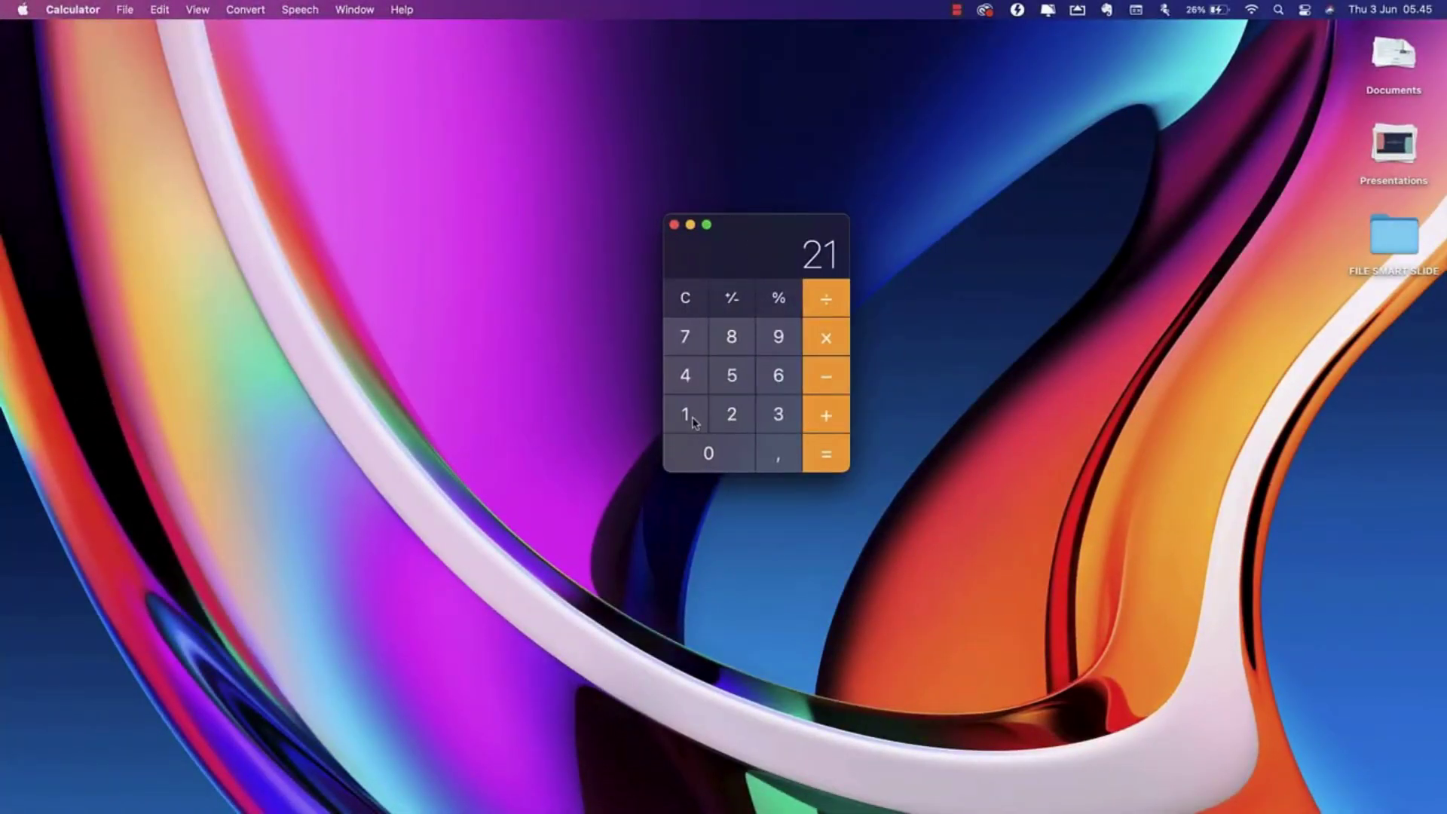
left_click(779, 386)
left_click(737, 448)
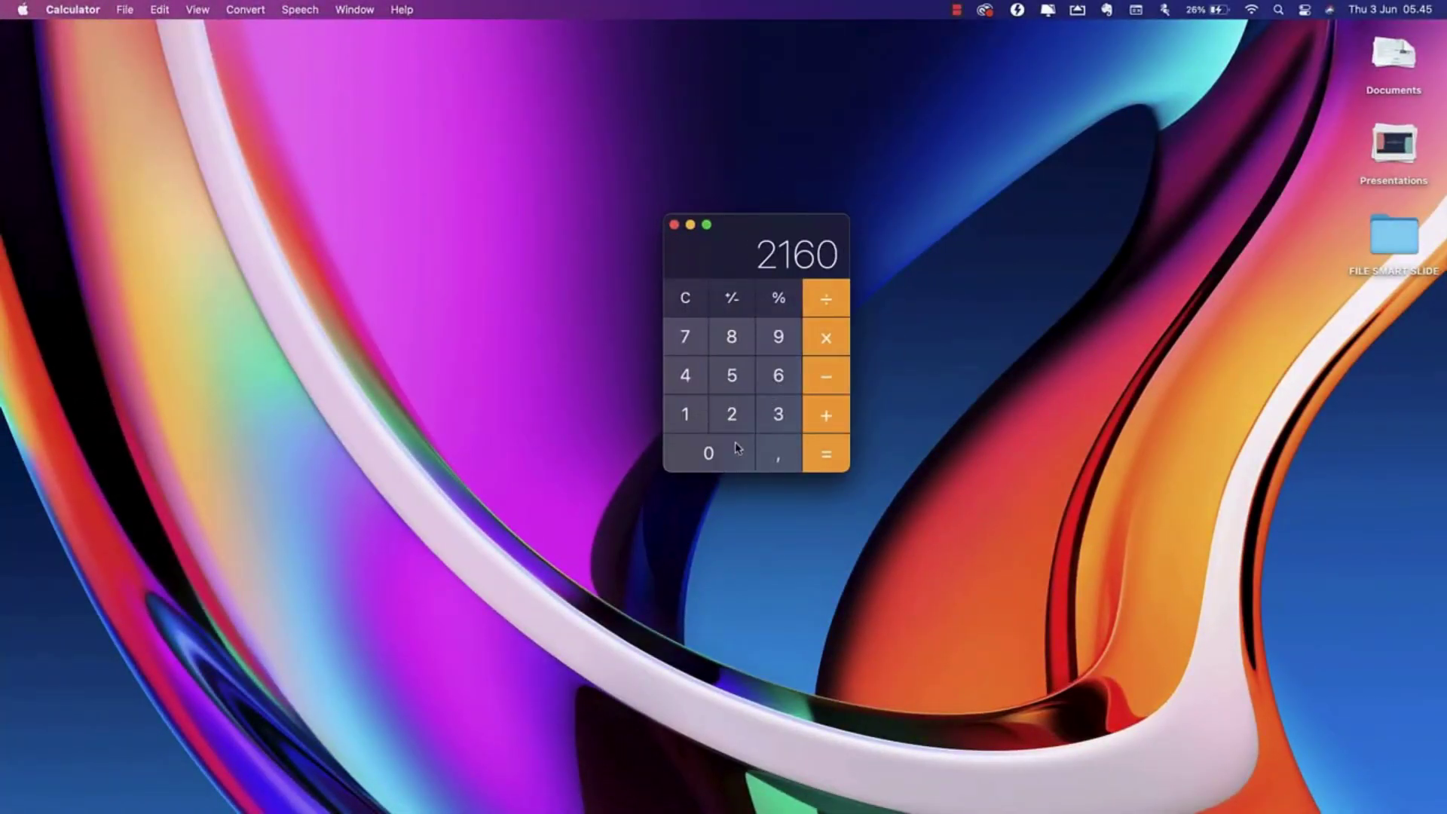
left_click(828, 414)
left_click(682, 415)
left_click(692, 452)
left_click(717, 337)
left_click(719, 458)
left_click(821, 460)
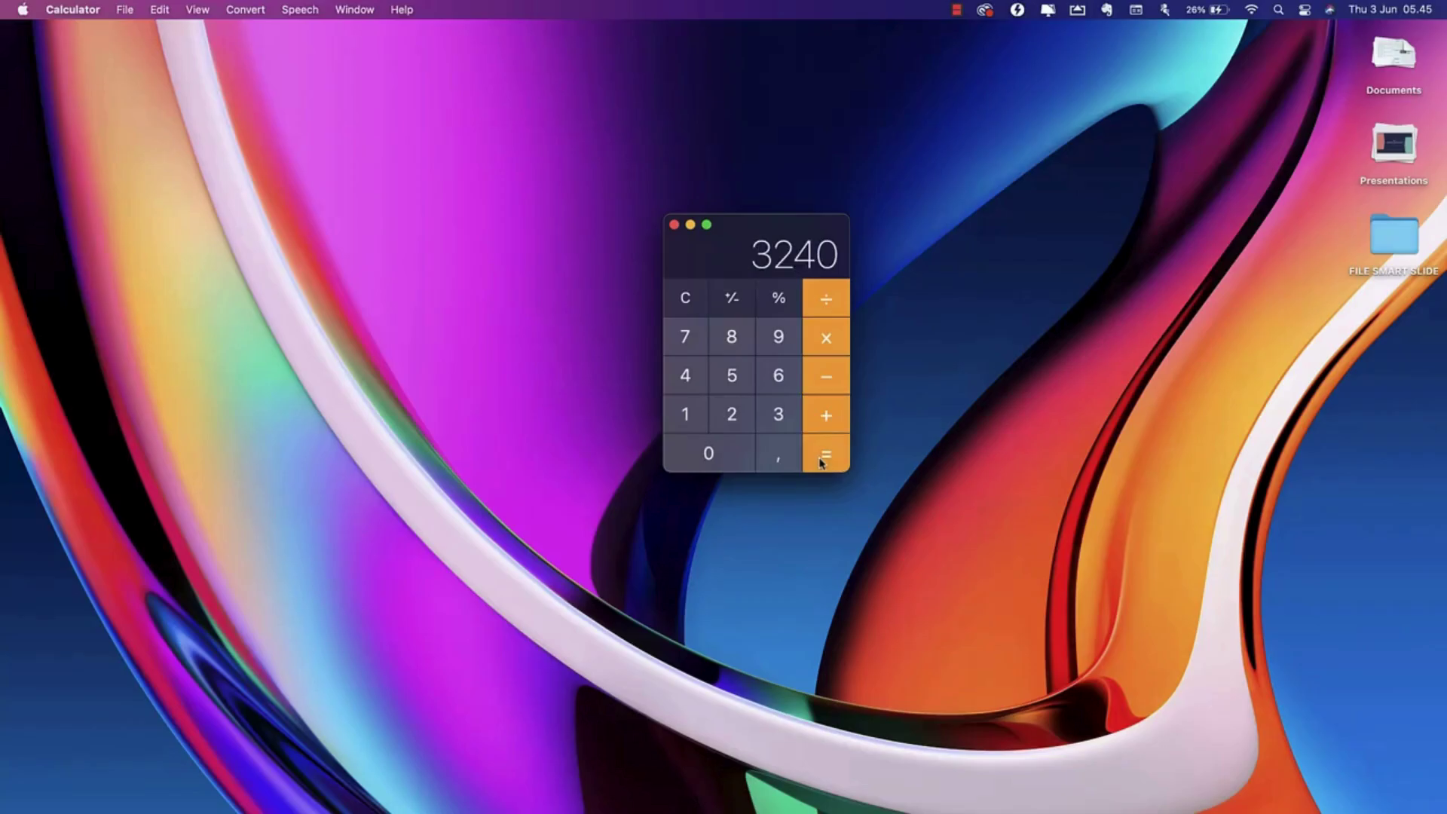
Return to Canva and place a vertical guide at 3240 px to mark the end of the third slide.
key("ctrl+Right")
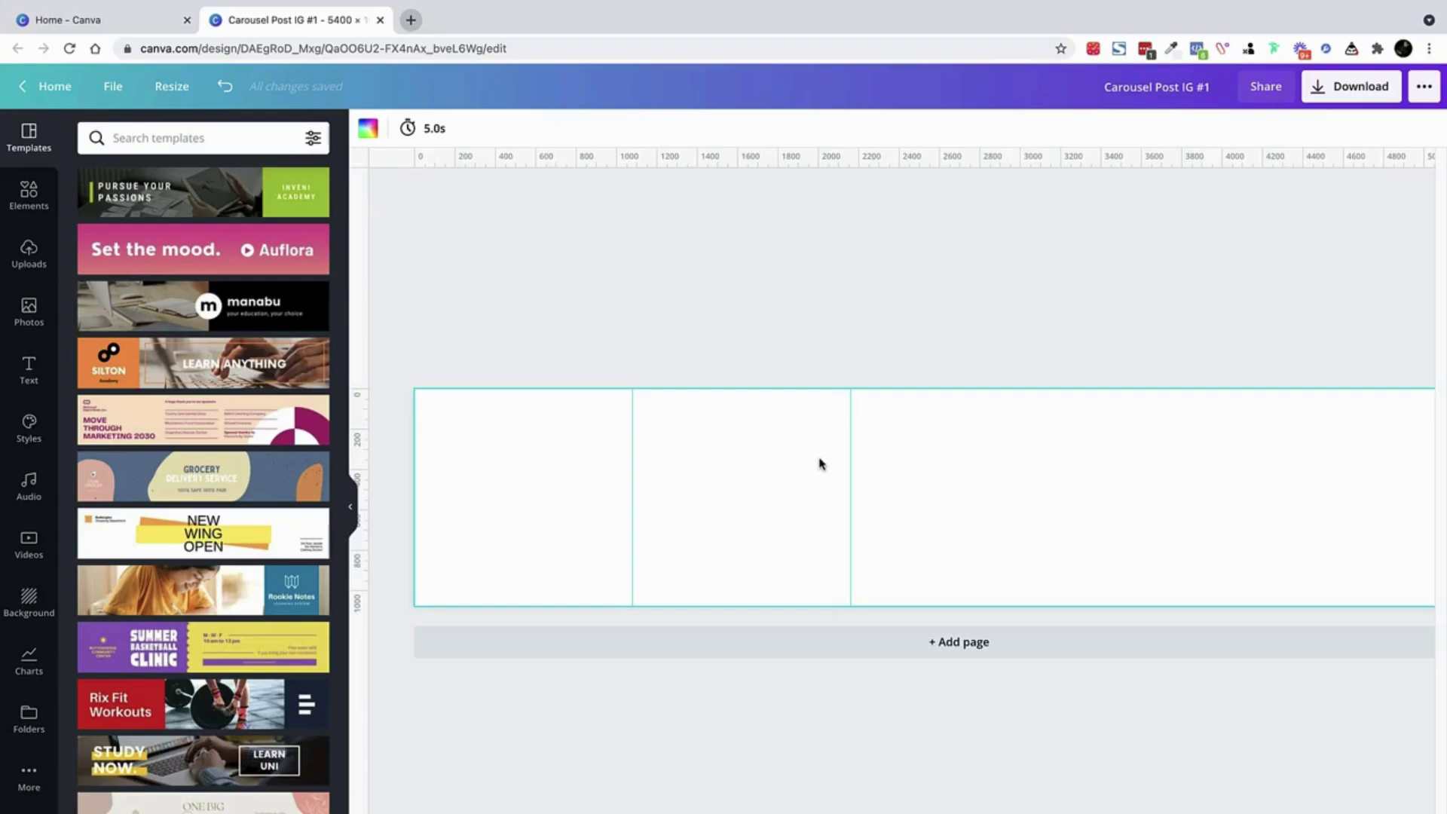
left_click_drag(366, 342, 1068, 407)
scroll(820, 629, "right", 3)
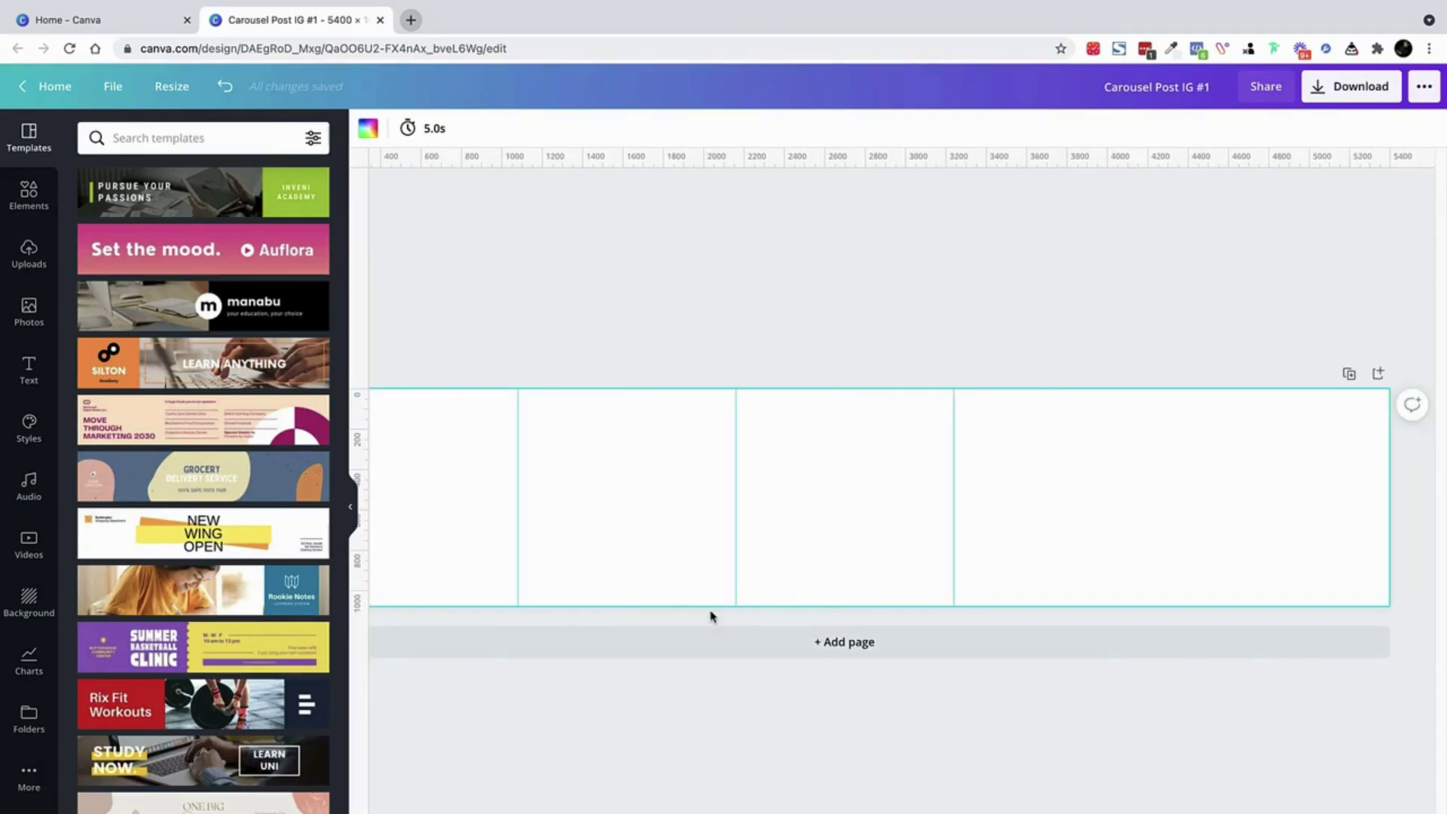
Switch to Calculator and add another 1080 to 3240 to get the fourth slide boundary.
key("super+Tab")
left_click(825, 415)
left_click(687, 420)
left_click(693, 450)
left_click(734, 346)
left_click(729, 444)
left_click(819, 455)
Return to Canva and place a vertical guide at 4320 px to mark the end of the fourth slide.
key("super+Tab")
left_click_drag(366, 373, 1172, 301)
scroll(987, 293, "left", 1)
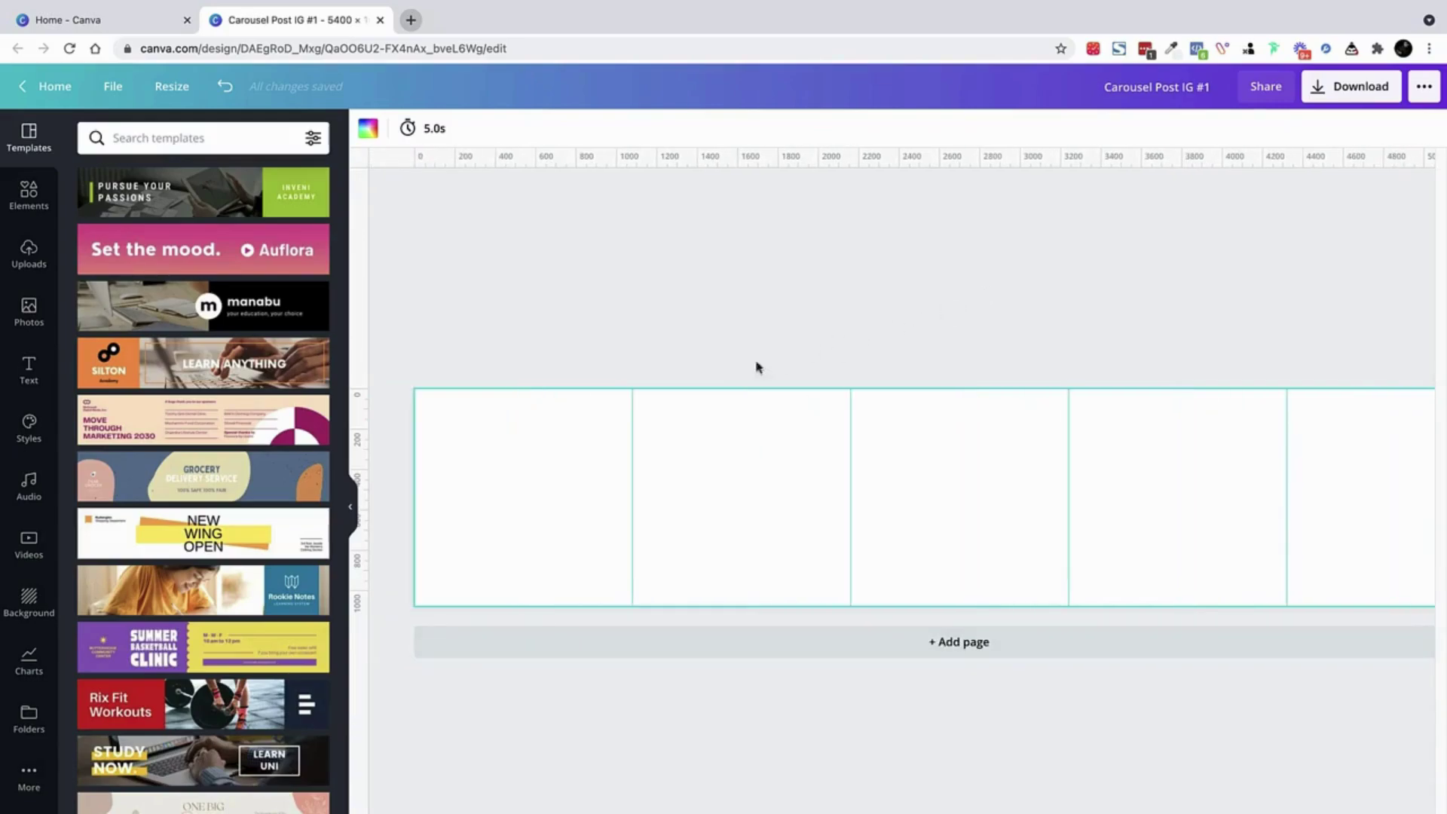
left_click(517, 327)
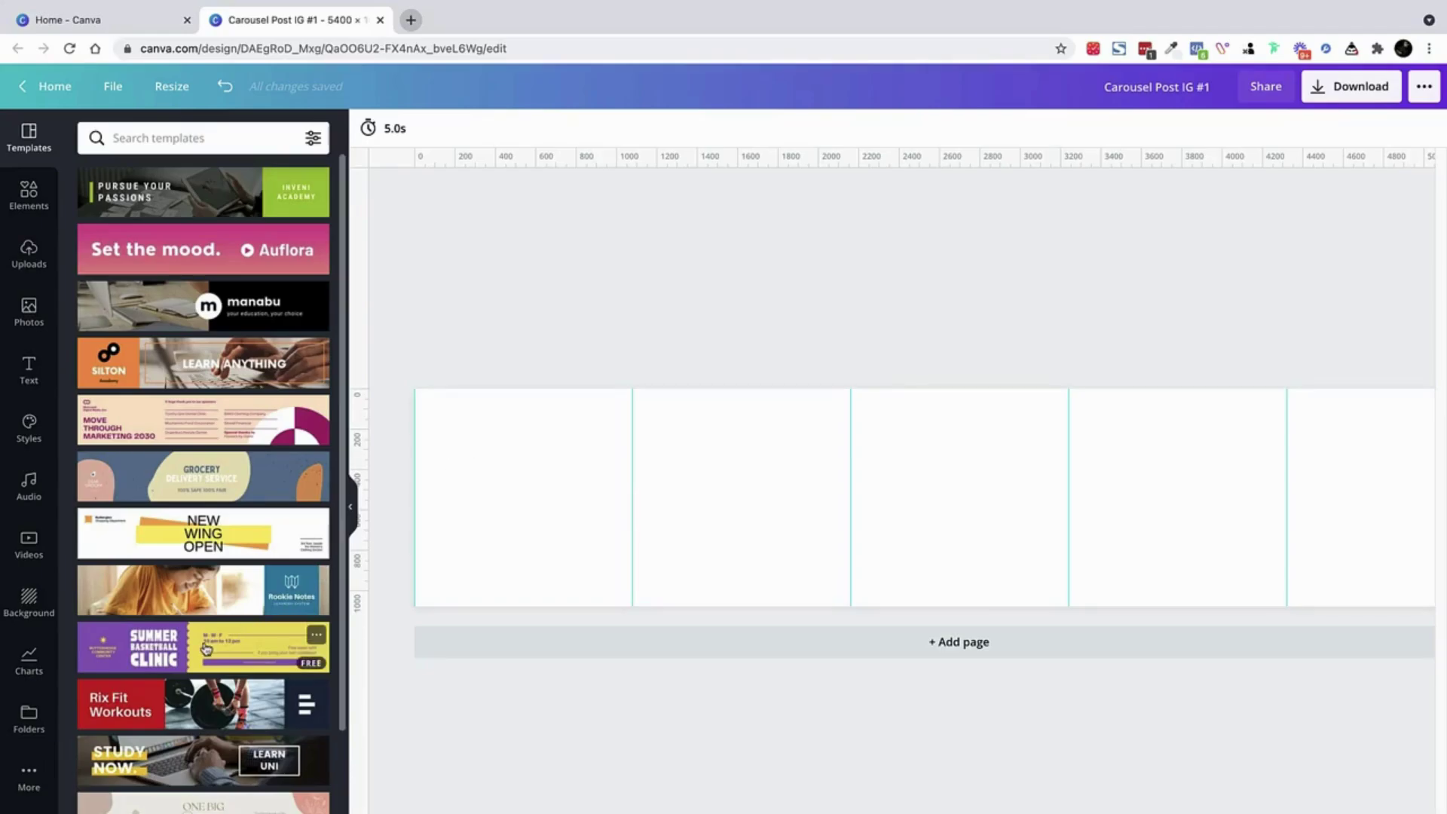
Apply the purple and yellow Summer Basketball Clinic template to the page and check its layout against the slide guides.
left_click(206, 648)
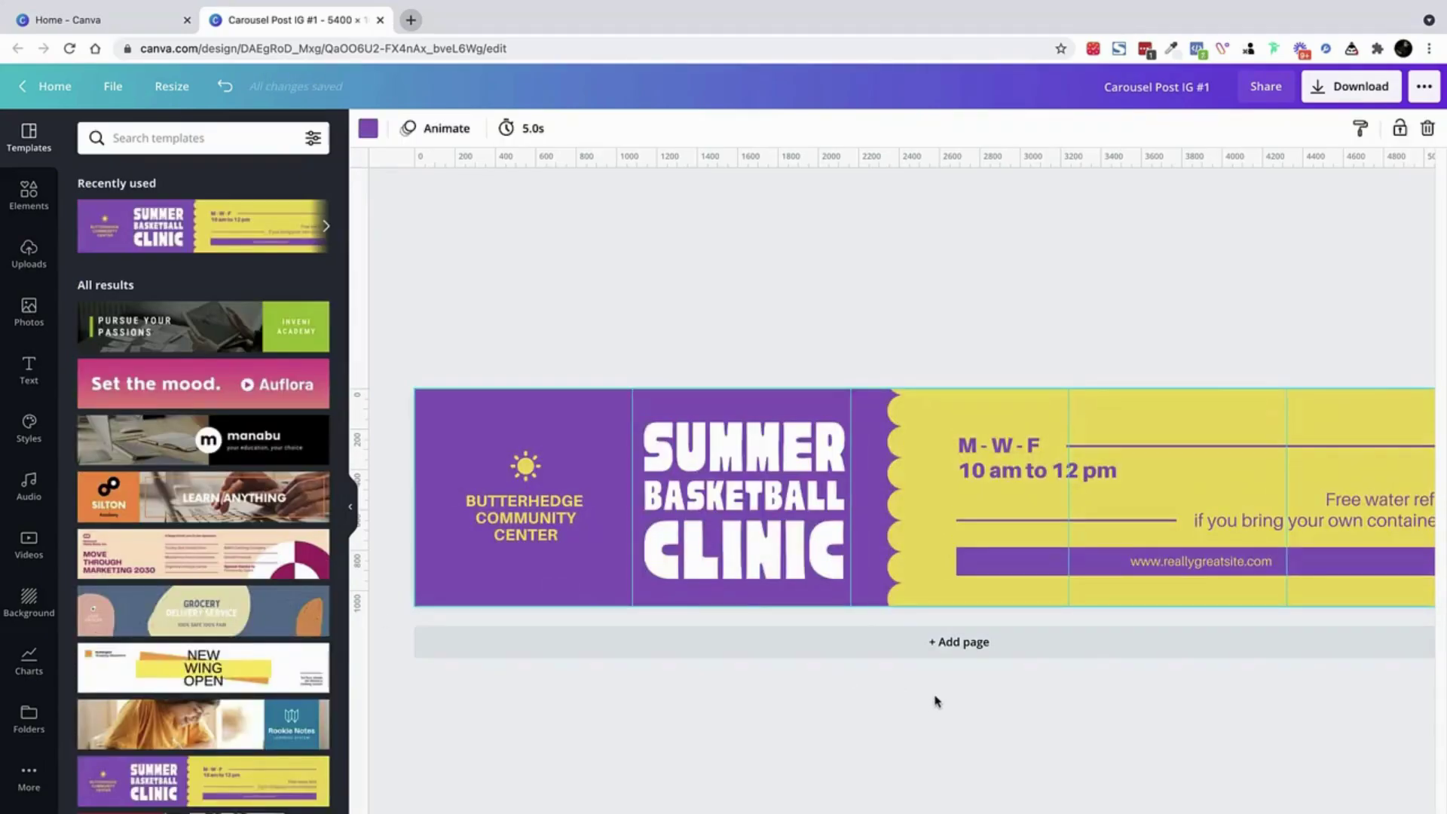
scroll(1005, 496, "right", 3)
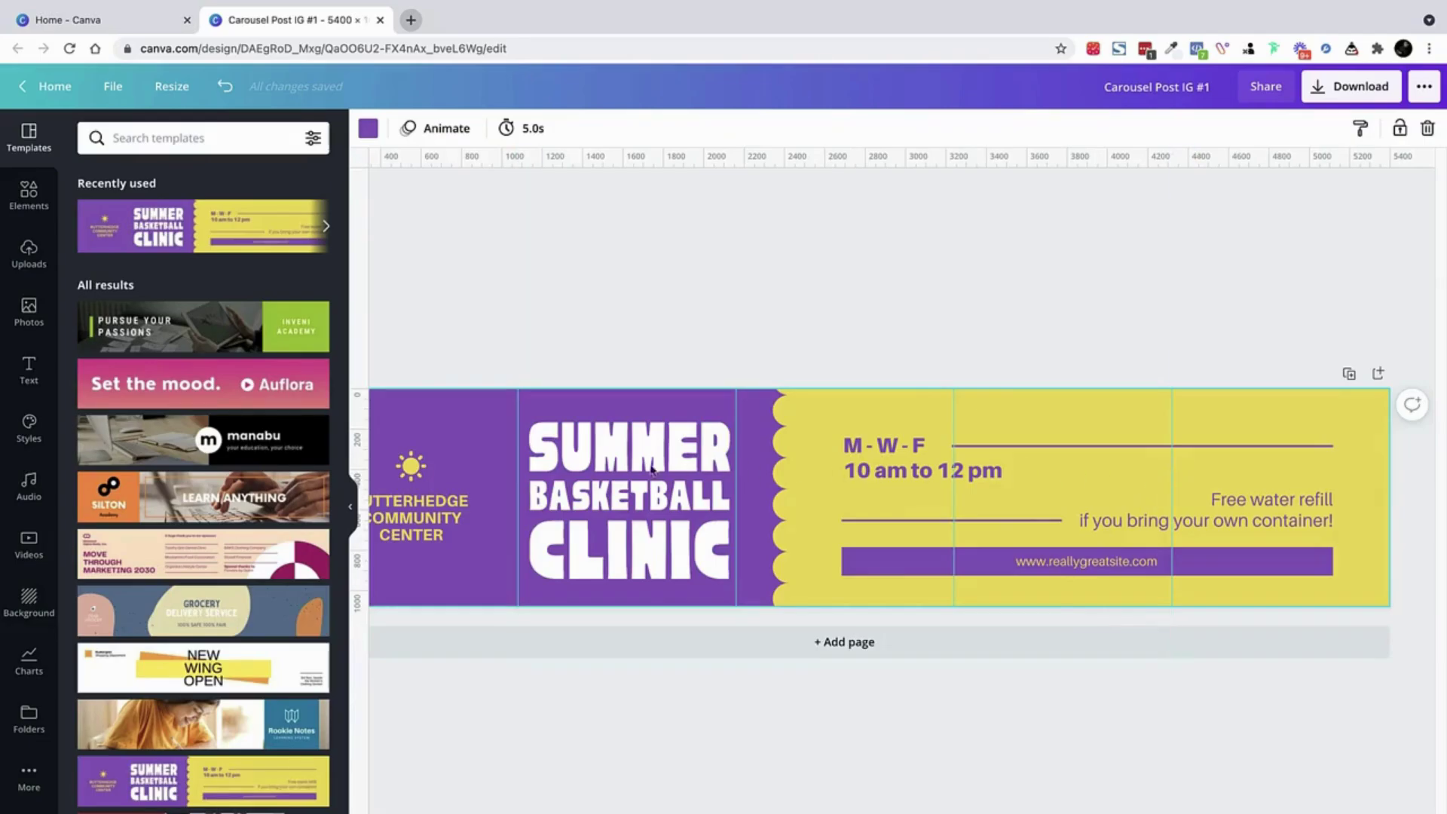
scroll(501, 468, "left", 2)
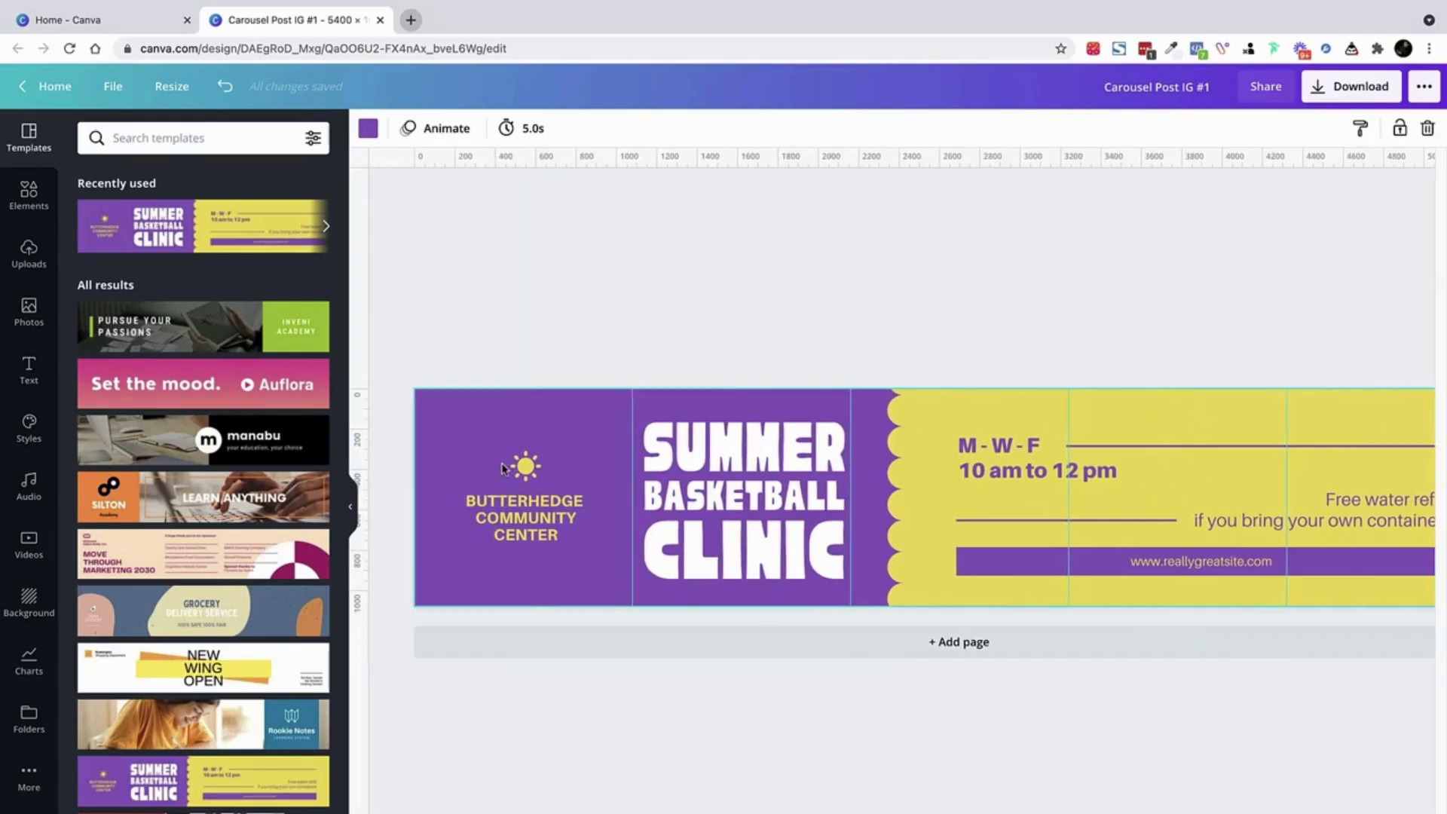
left_click(501, 469)
left_click(829, 478)
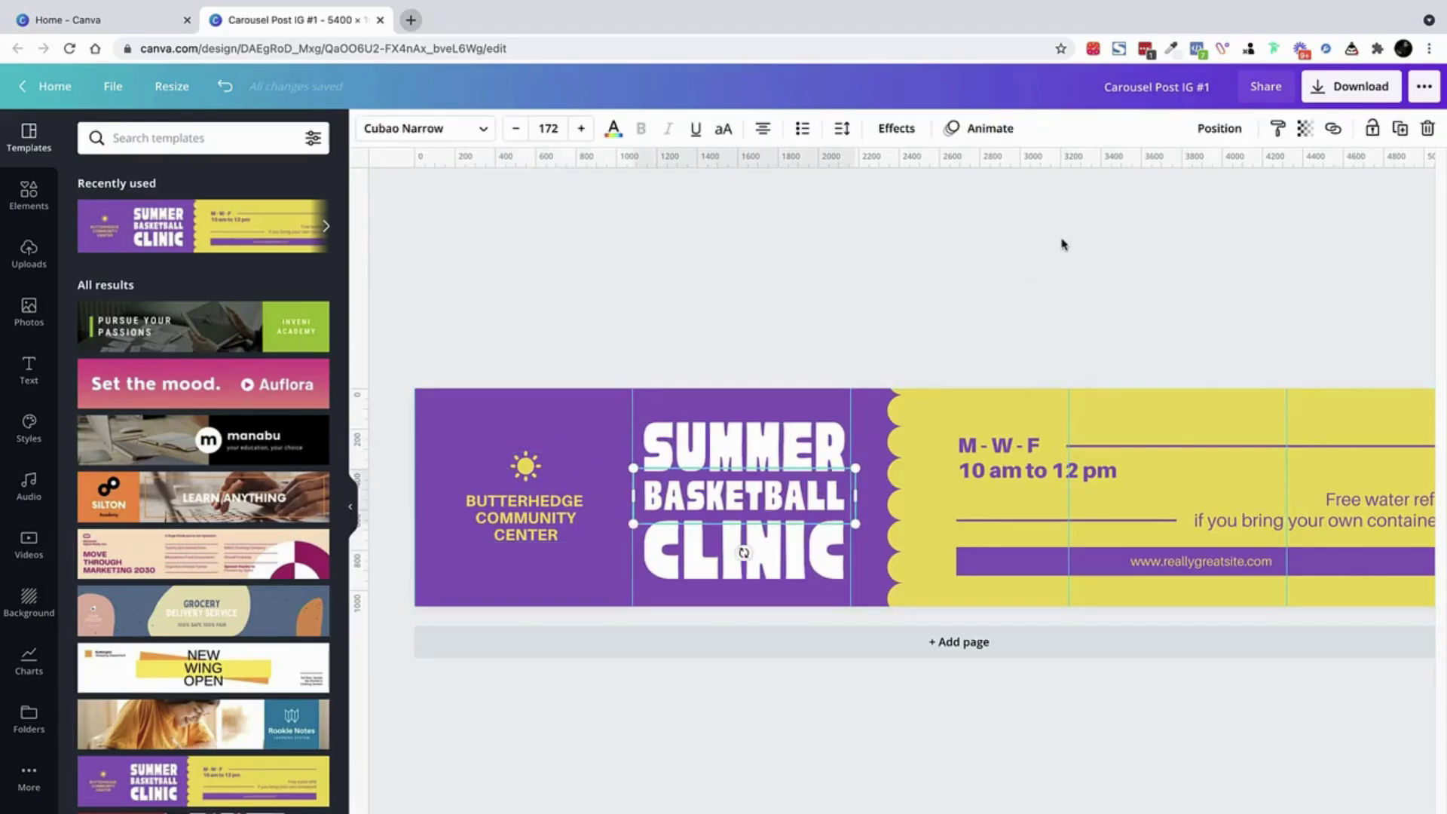
left_click(968, 282)
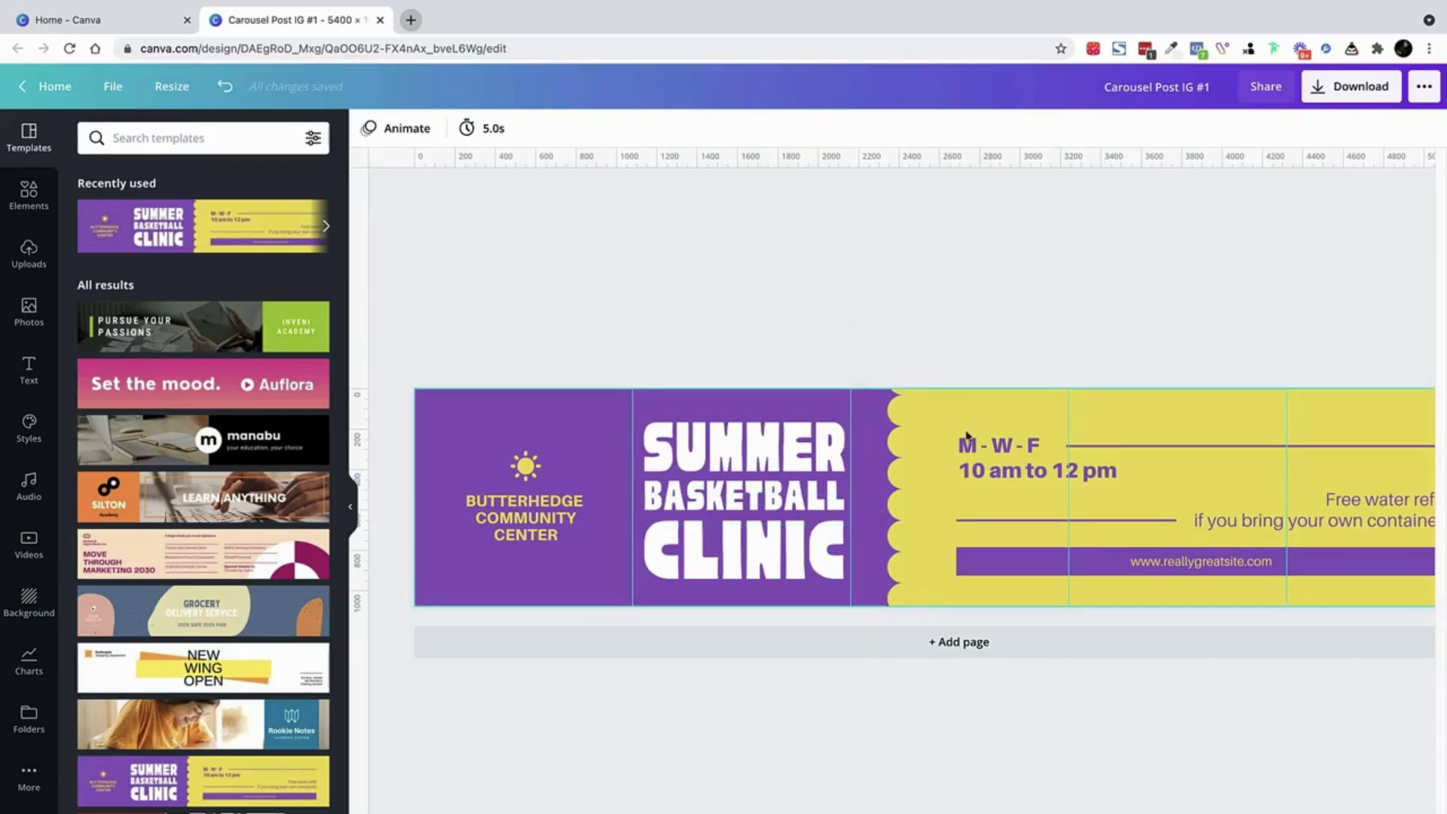
scroll(995, 475, "right", 3)
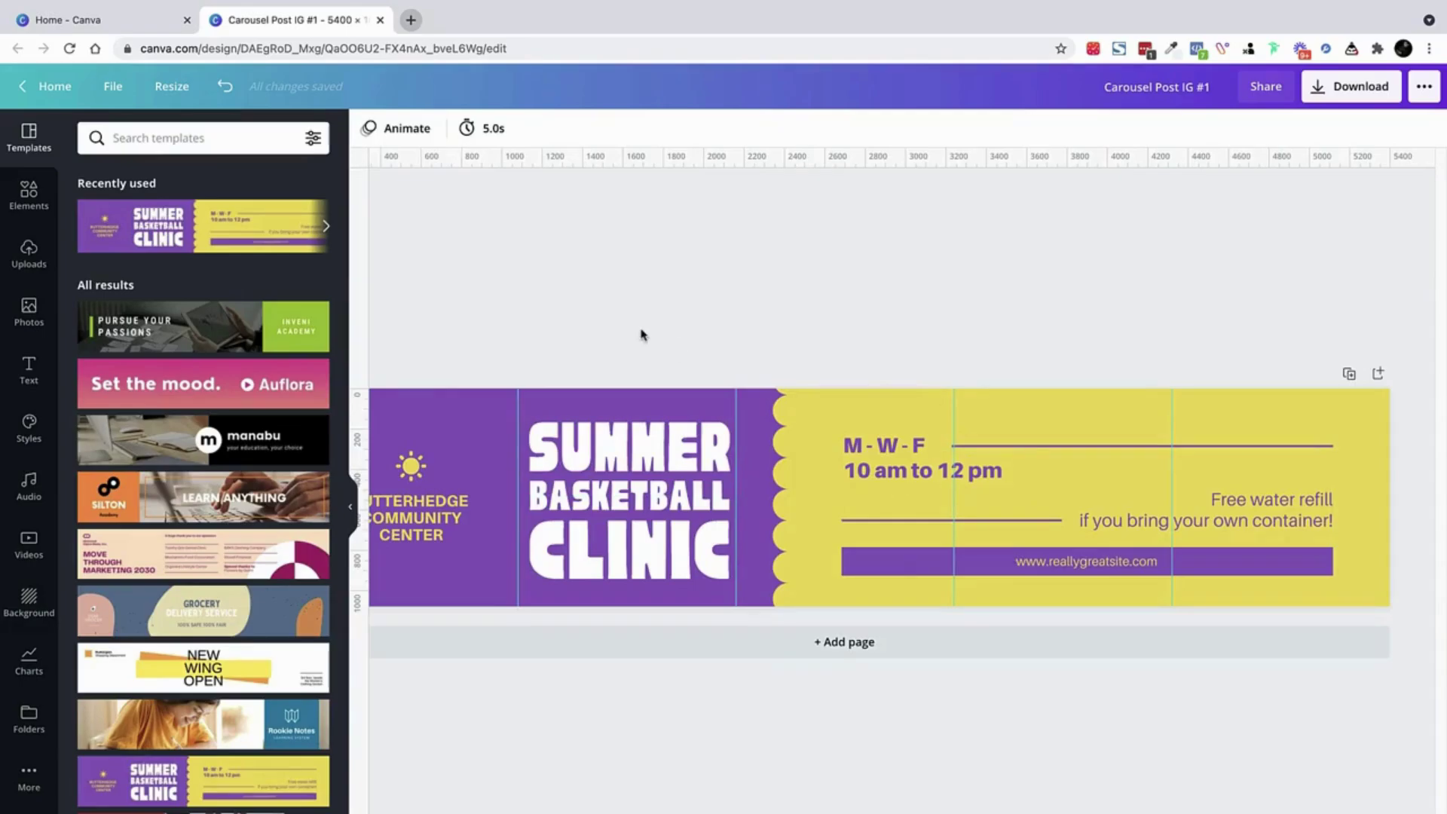
scroll(641, 334, "left", 3)
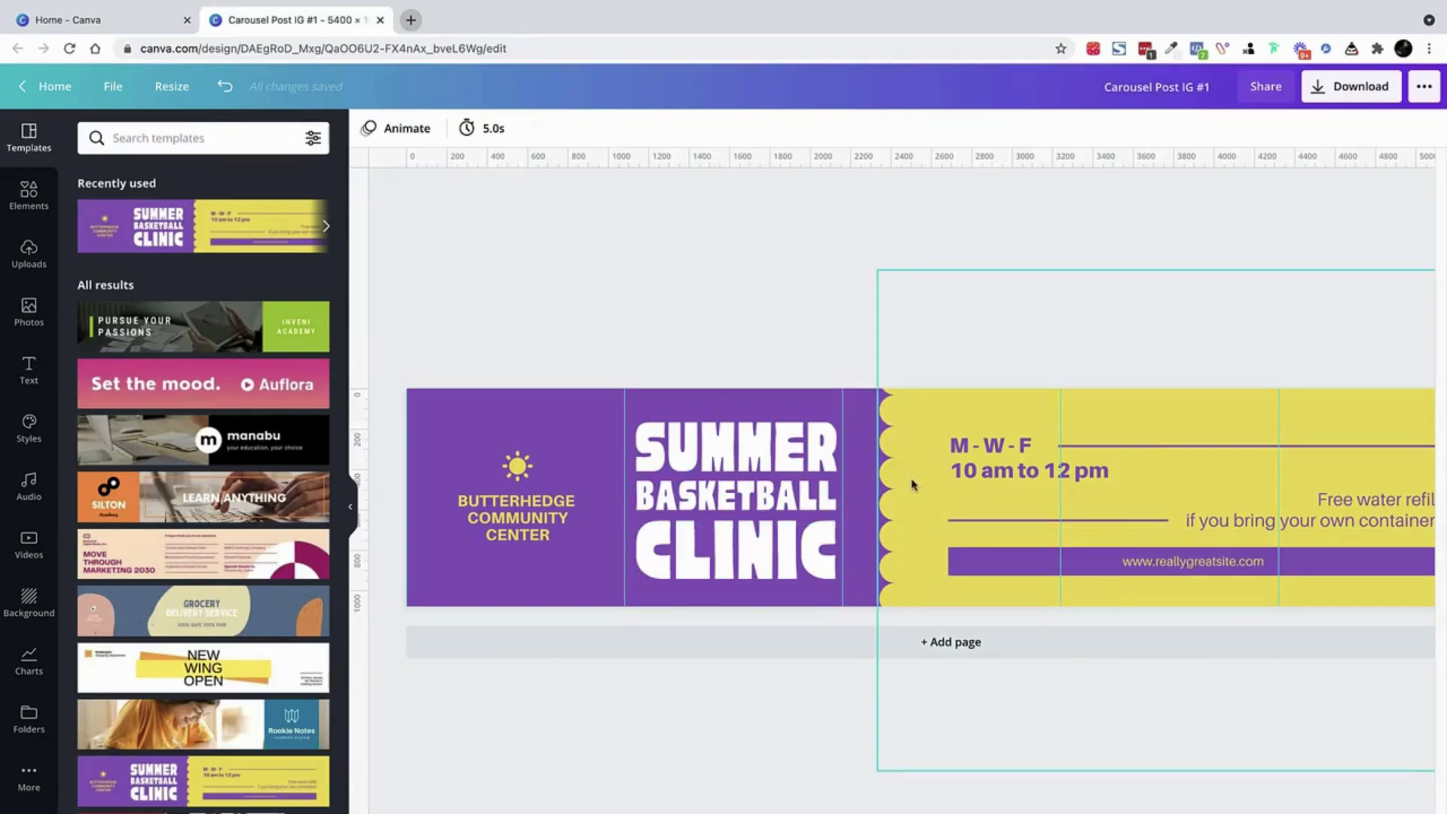
scroll(912, 485, "right", 3)
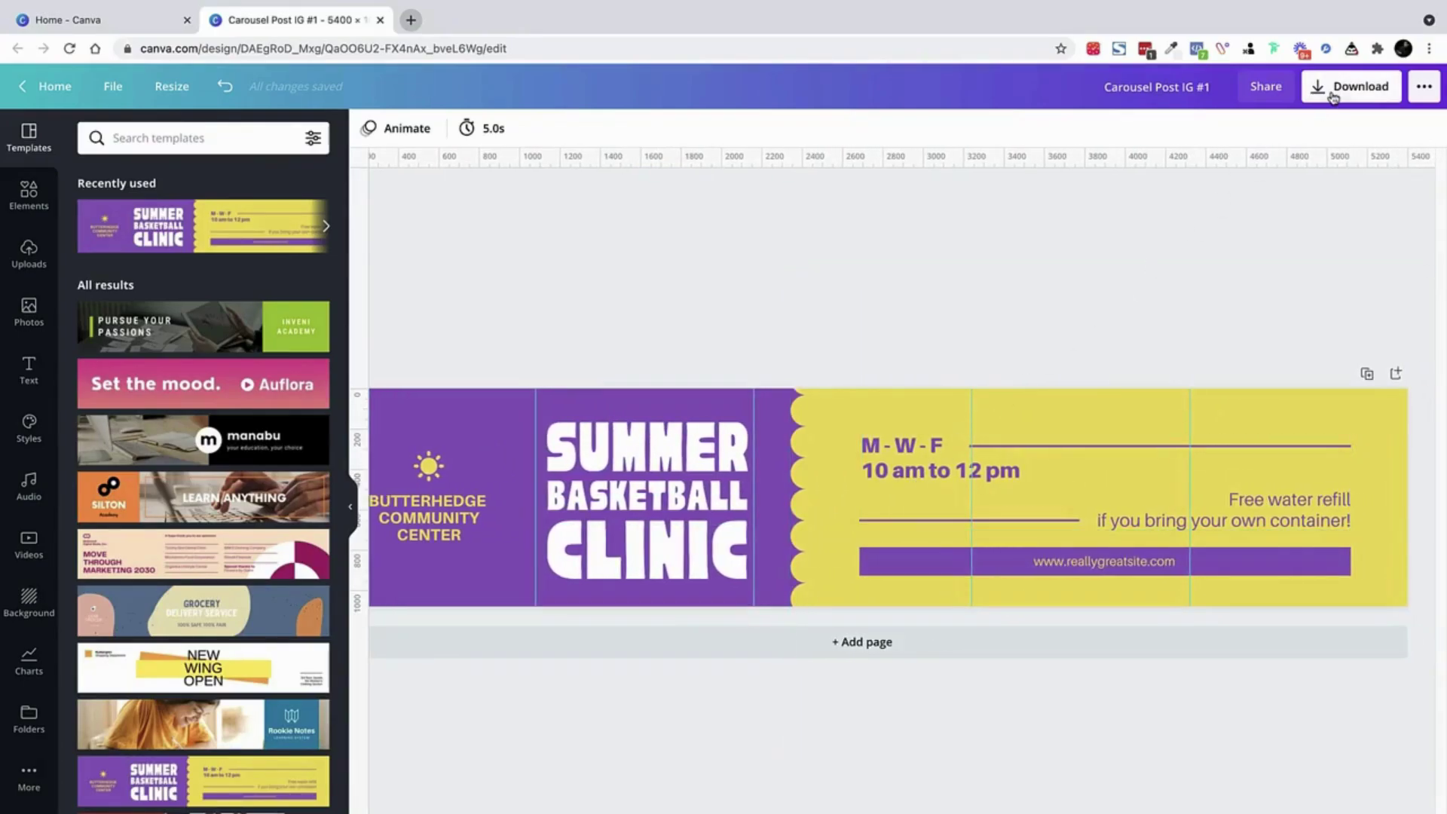
Download the design as a 5400 × 1080 px PNG, and preview Carousel Post IG #1.png in Finder's Downloads folder.
left_click(1332, 96)
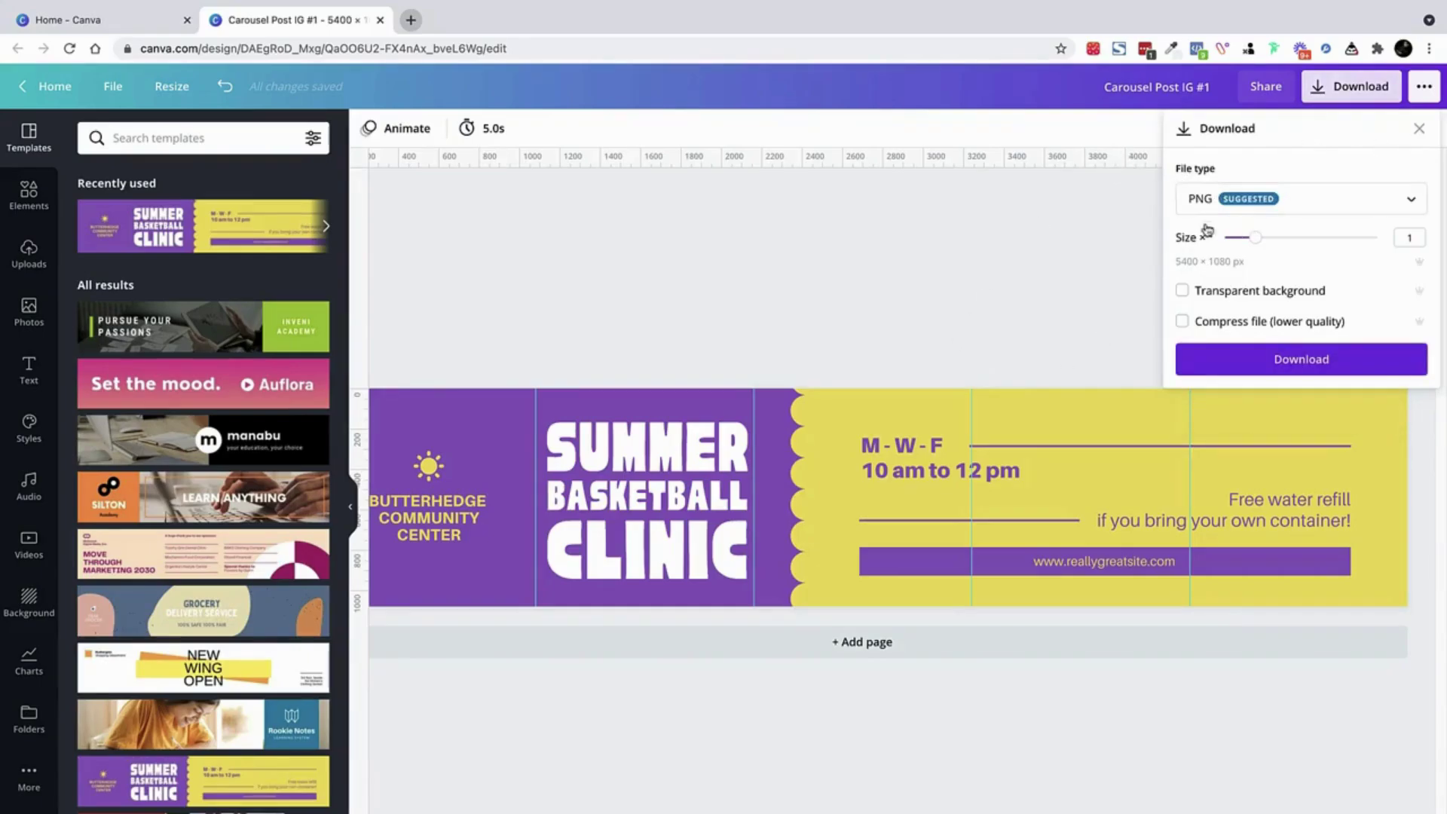
left_click(1304, 376)
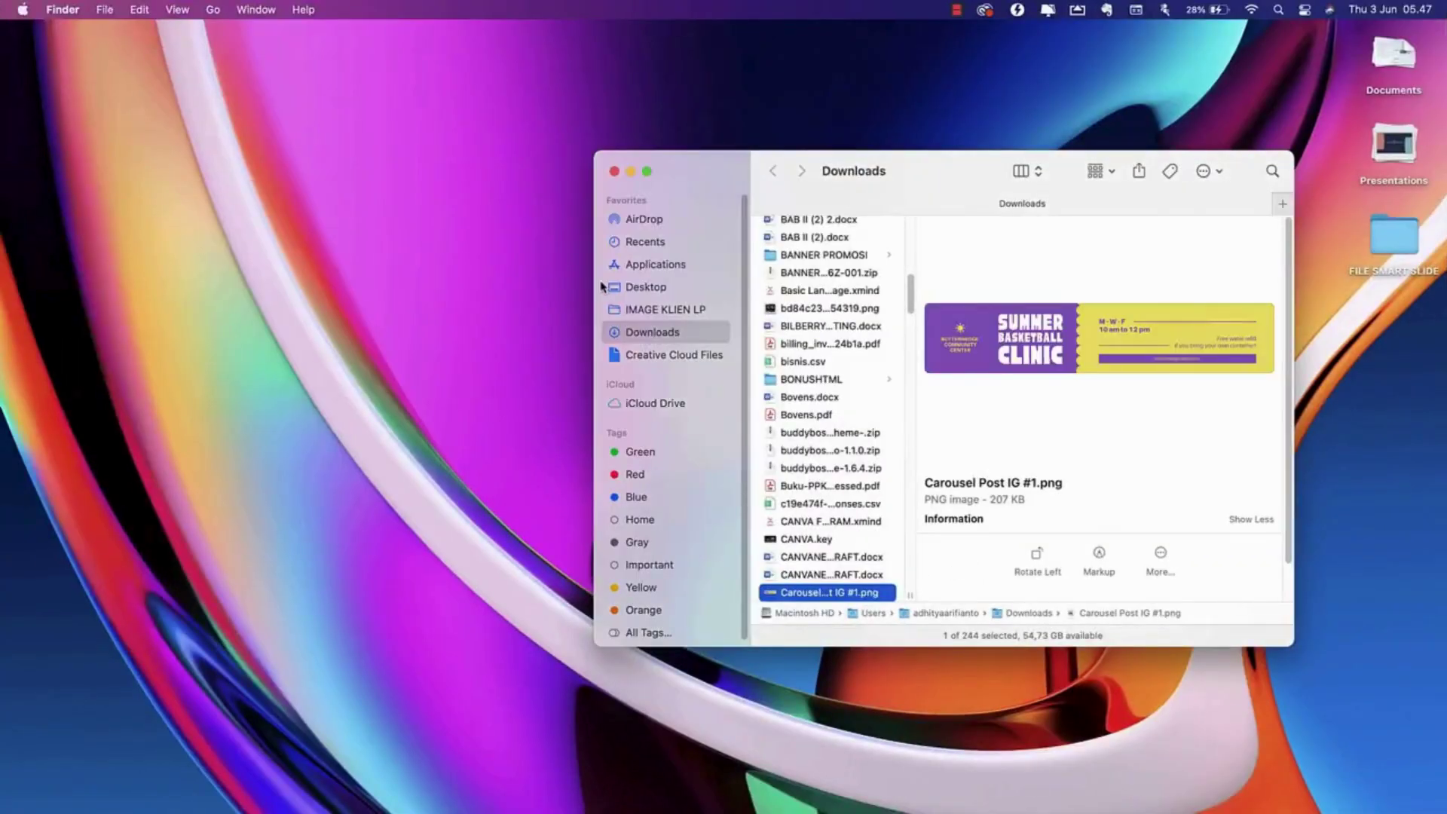
key("space")
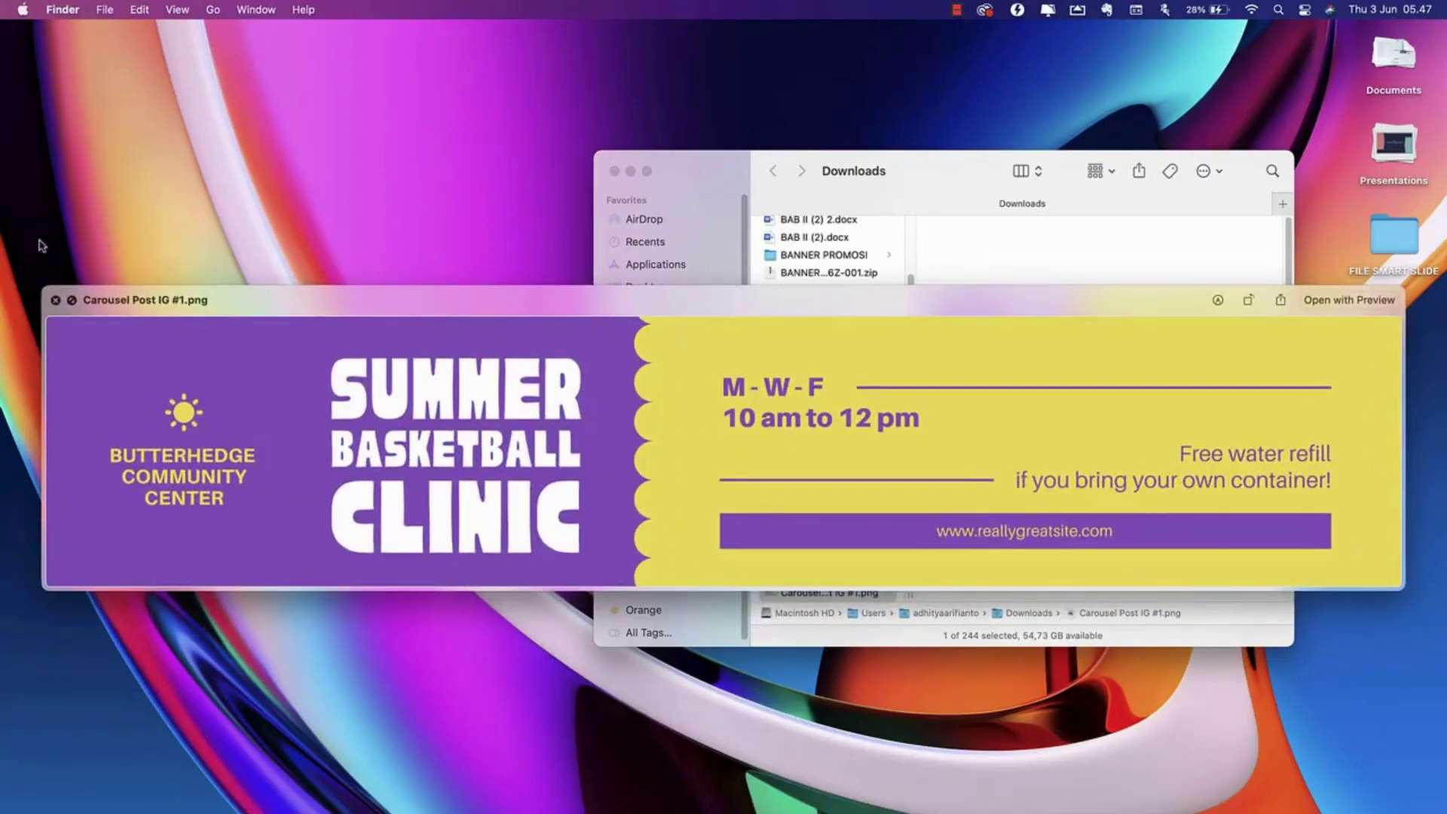
left_click_drag(942, 179, 728, 179)
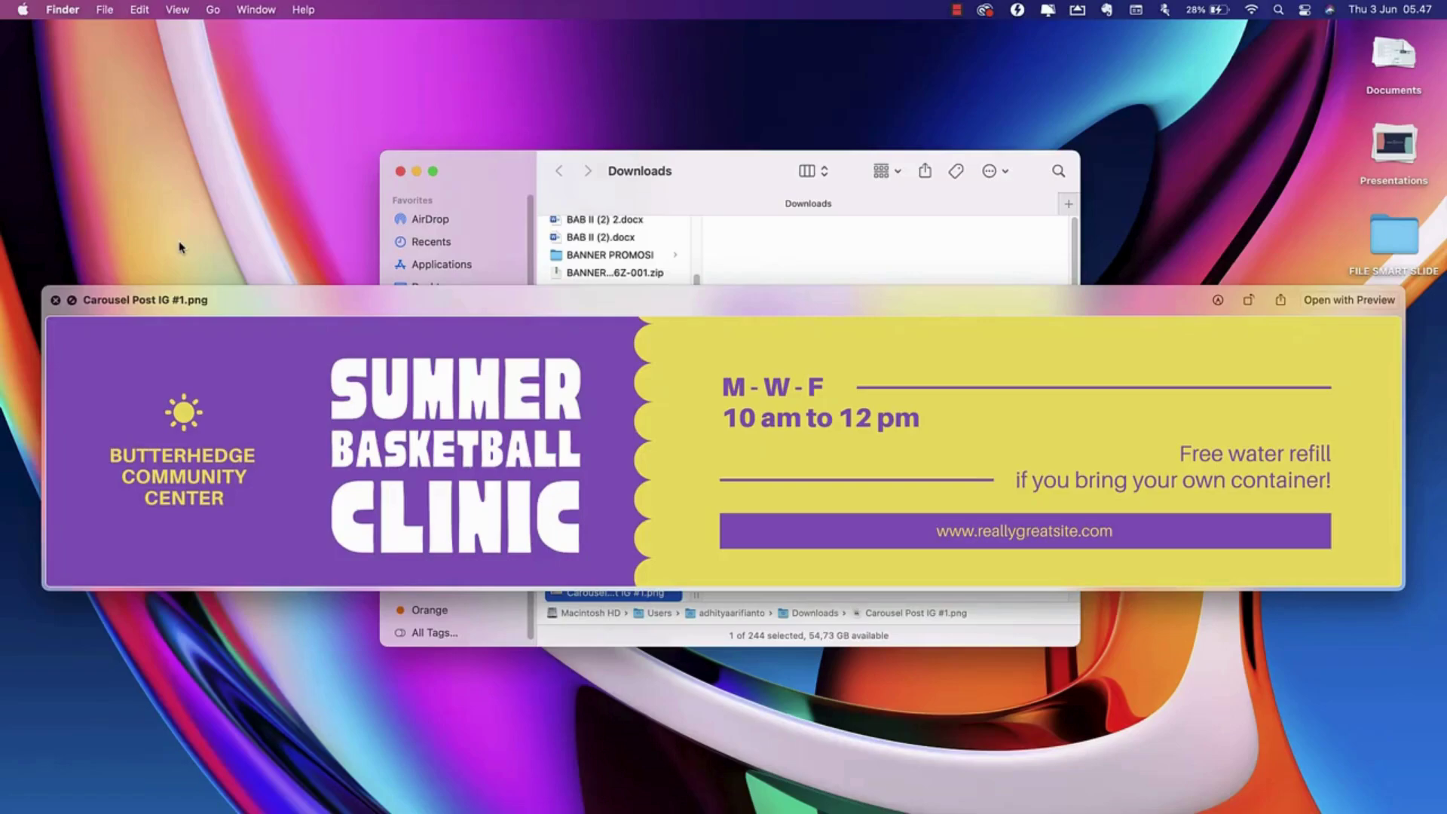
left_click(56, 300)
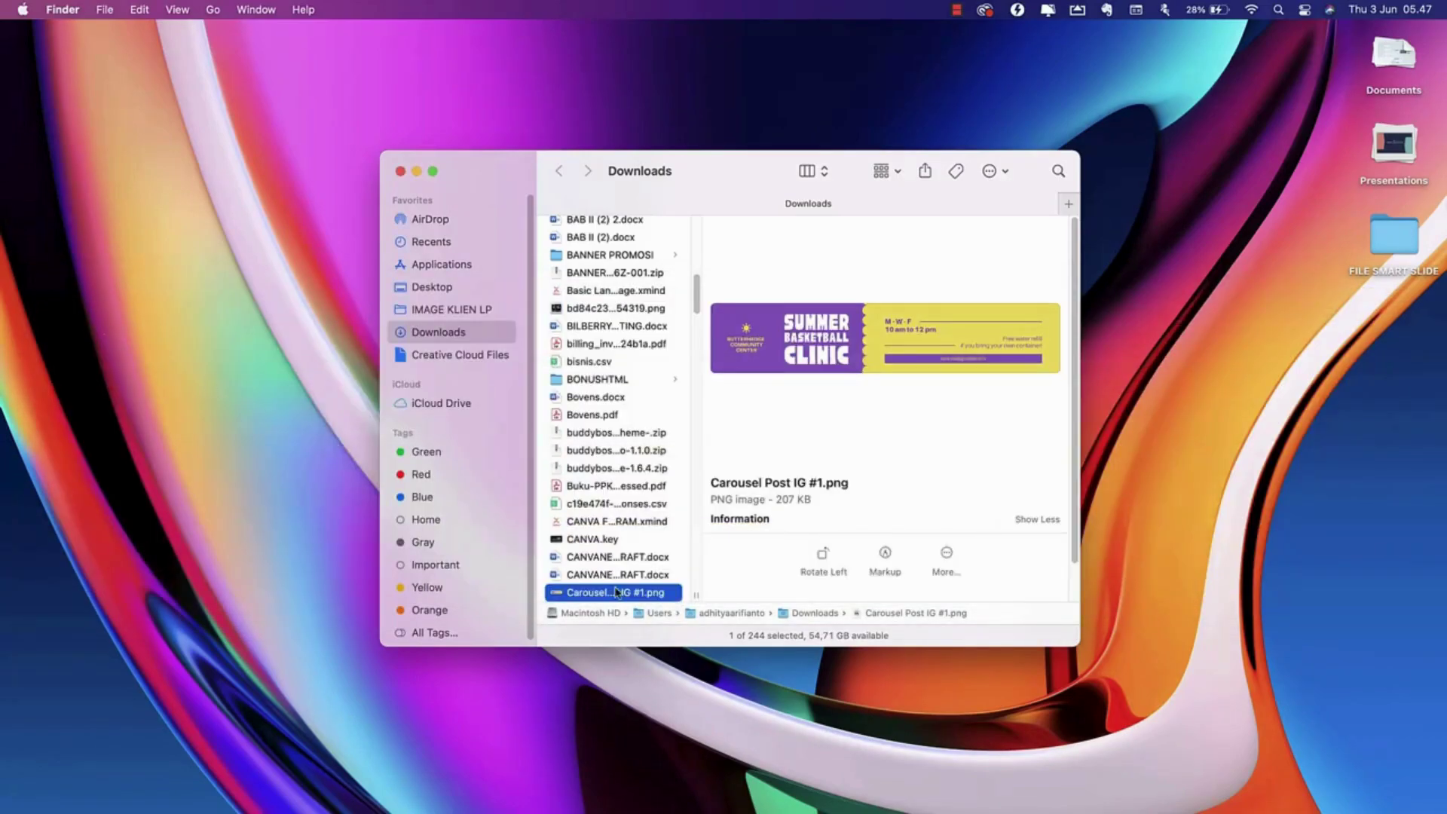
Switch to Chrome, search Google for "pinetools split image" in a new tab, and open the PineTools Split Image Online page.
key("ctrl+Right")
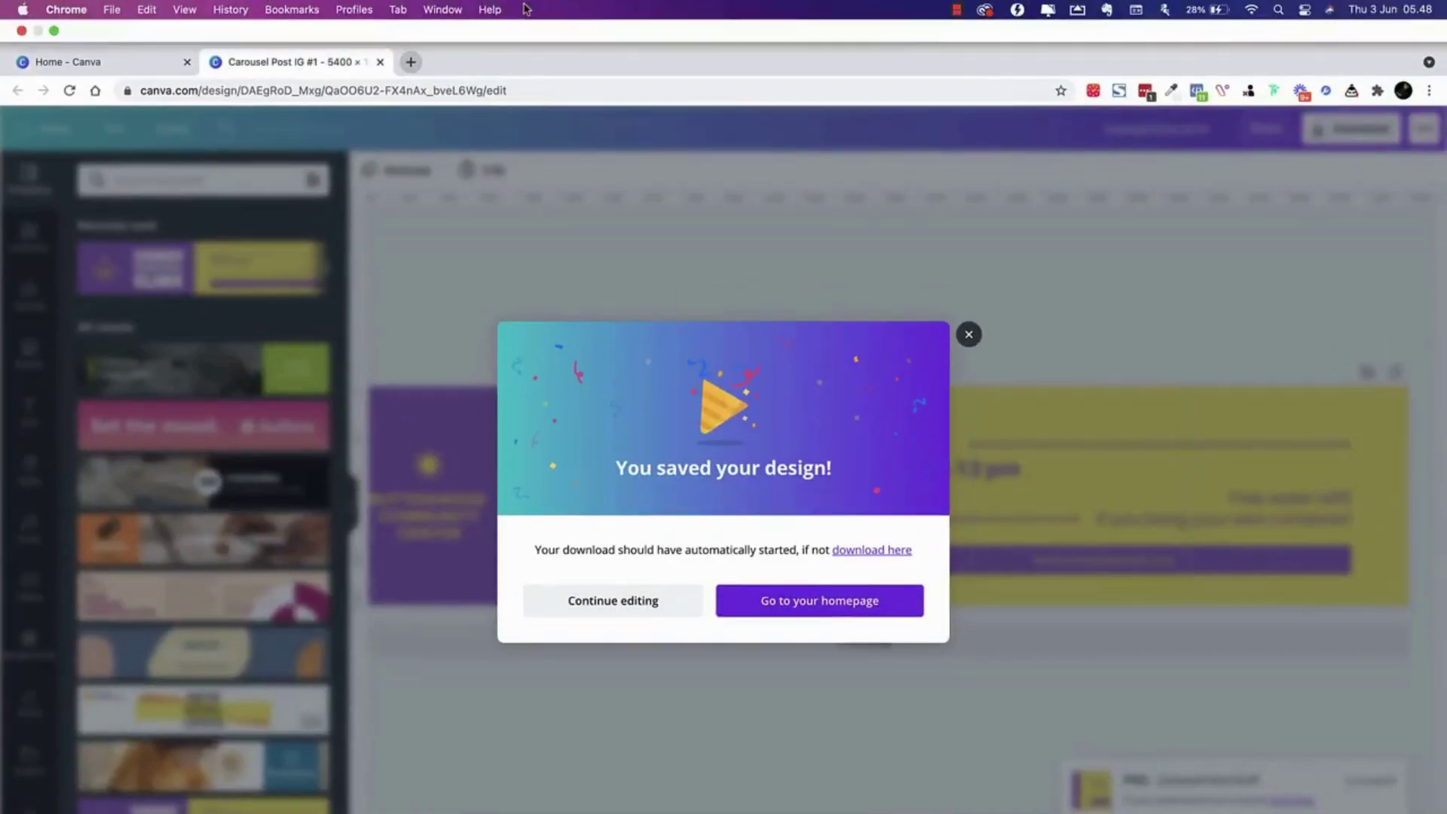
left_click(411, 62)
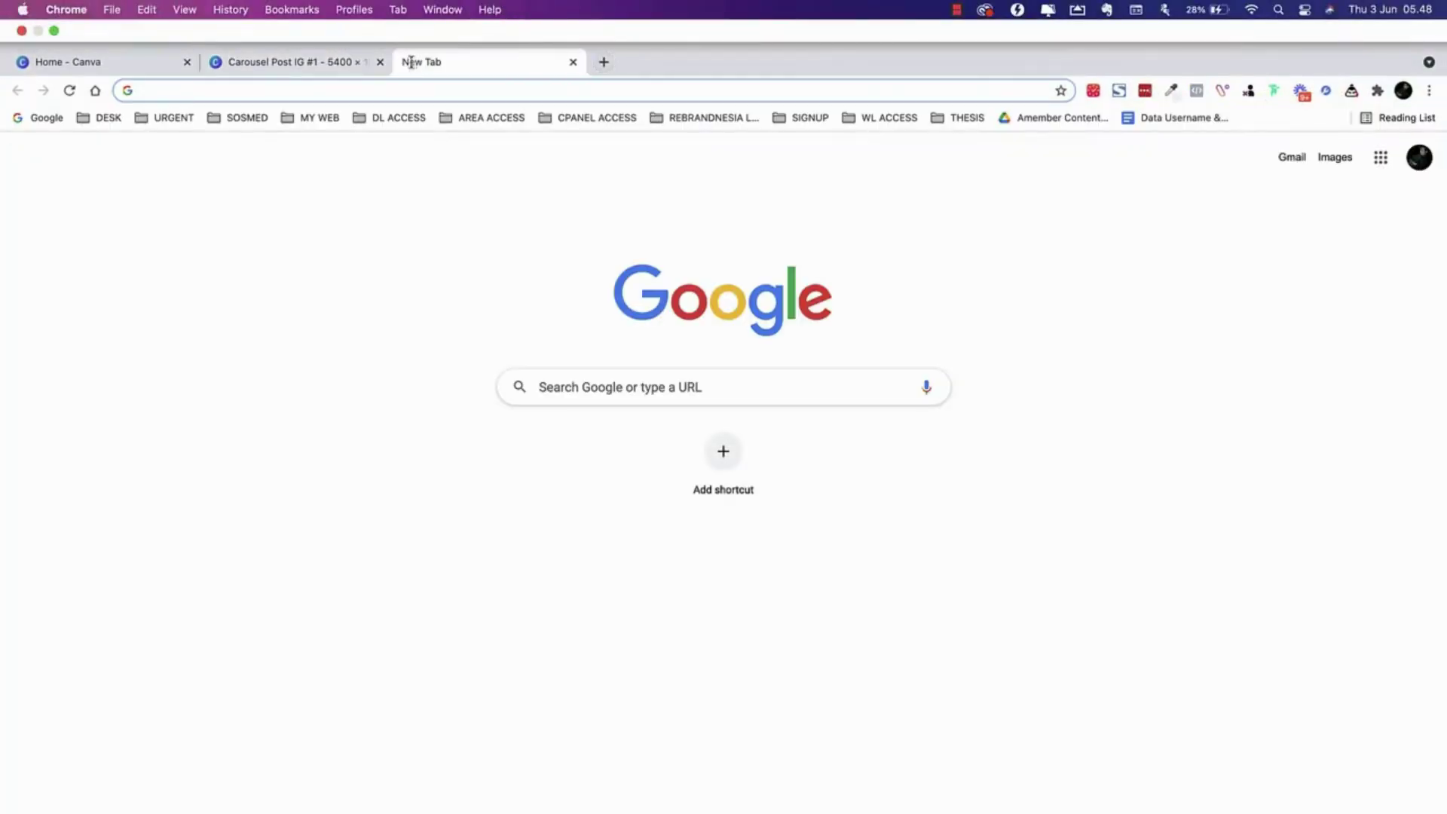
type("pinetools split image")
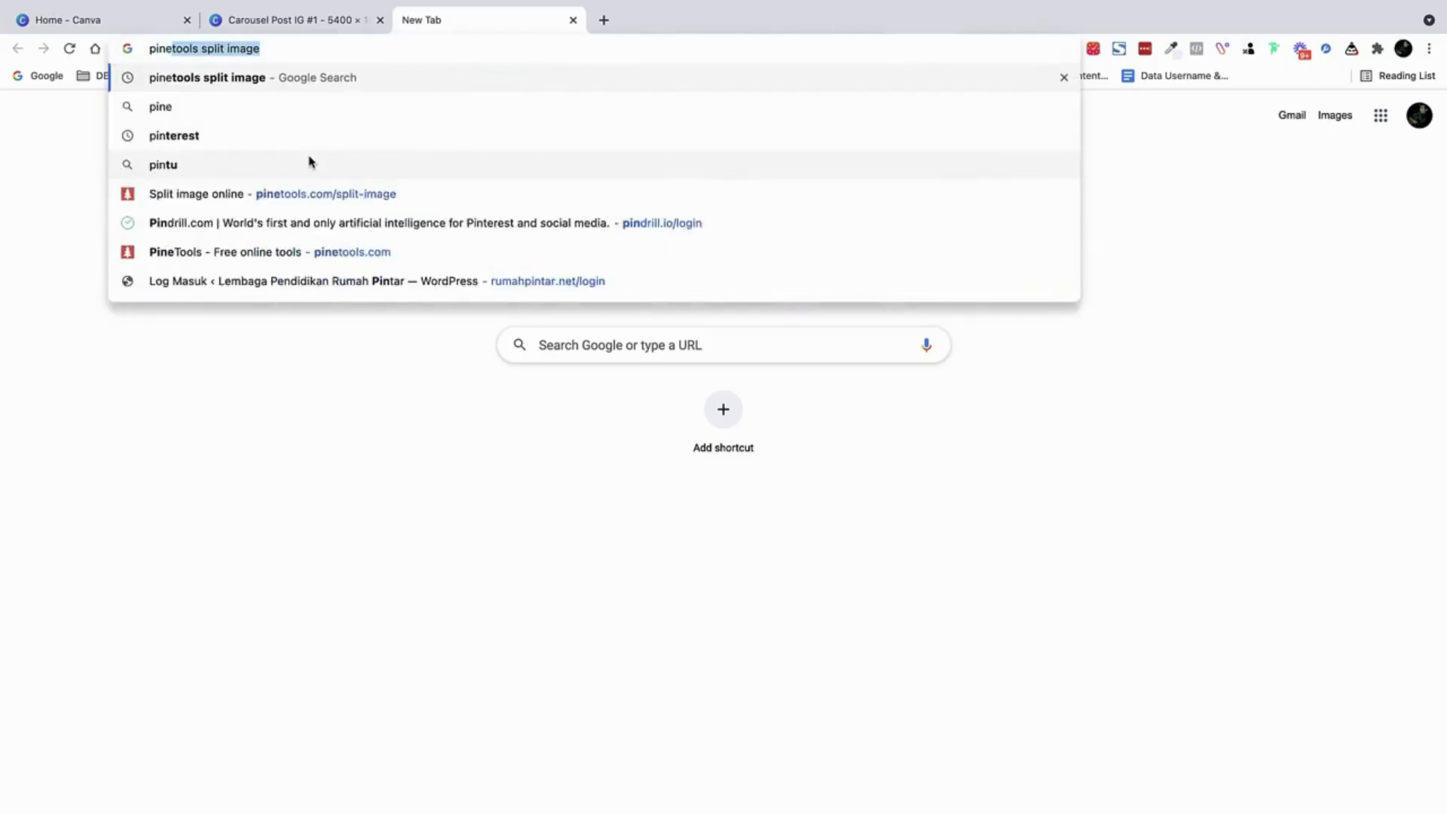
key("Return")
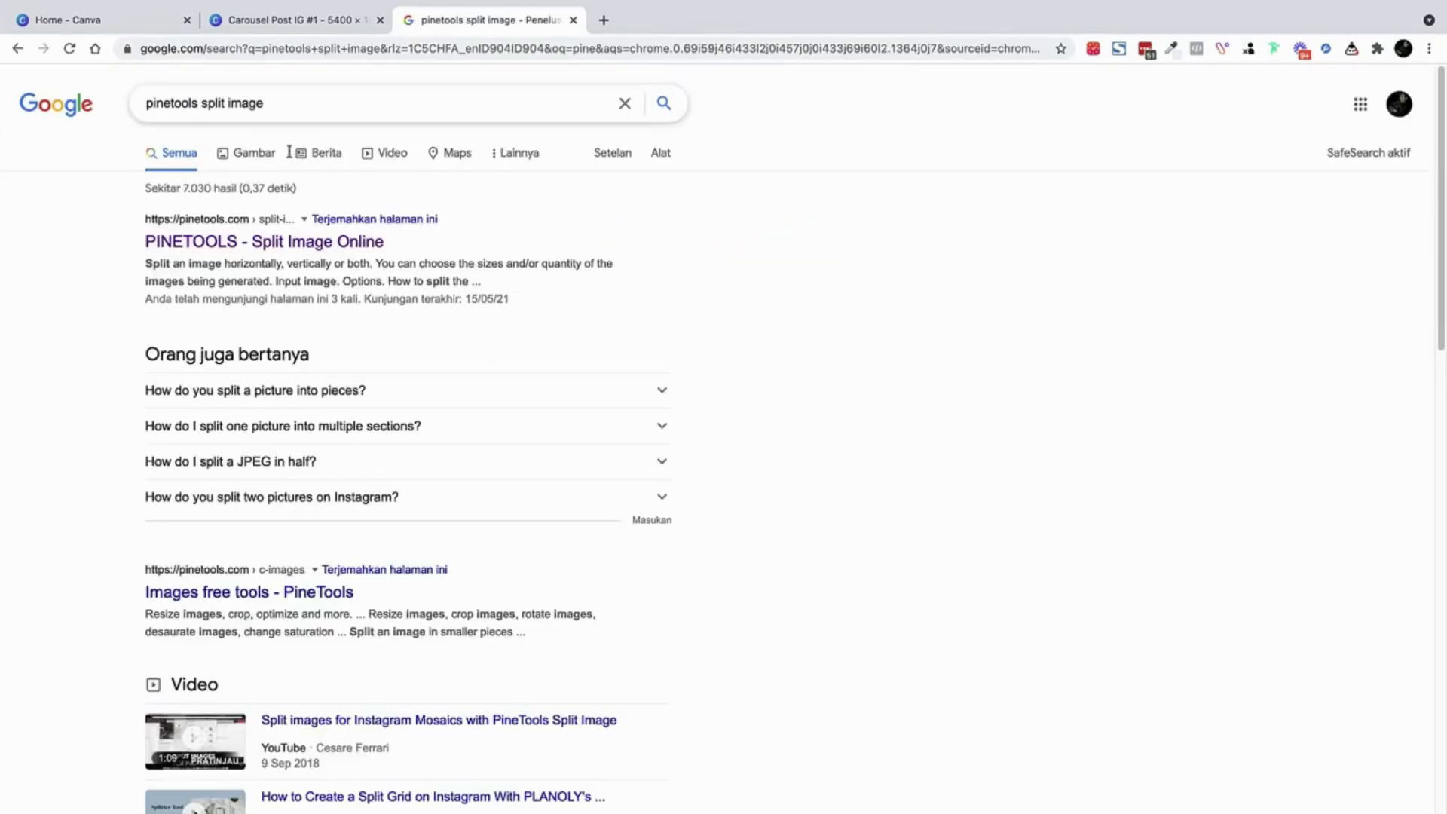
left_click(140, 103)
left_click_drag(263, 103, 129, 101)
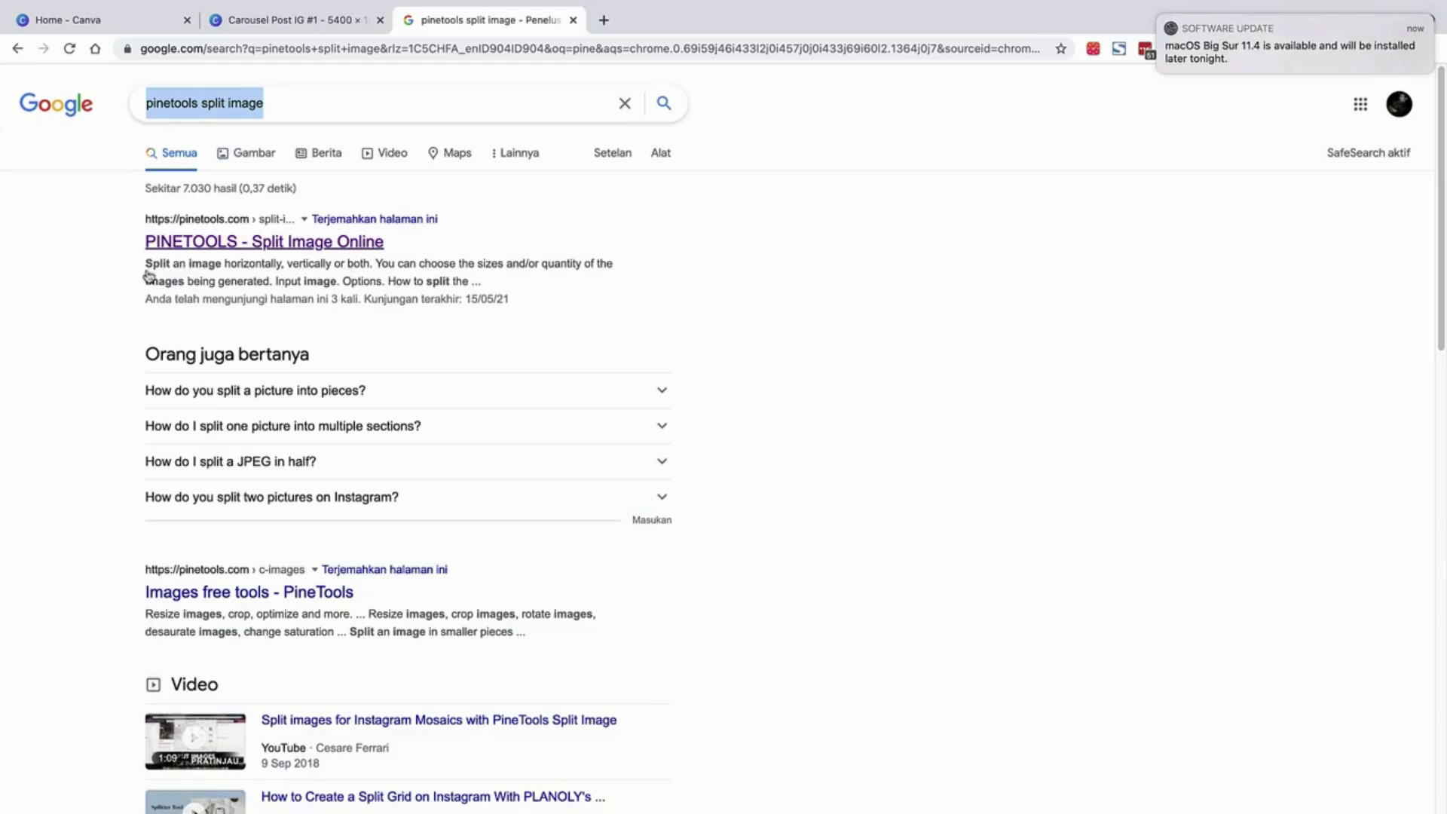
left_click(323, 249)
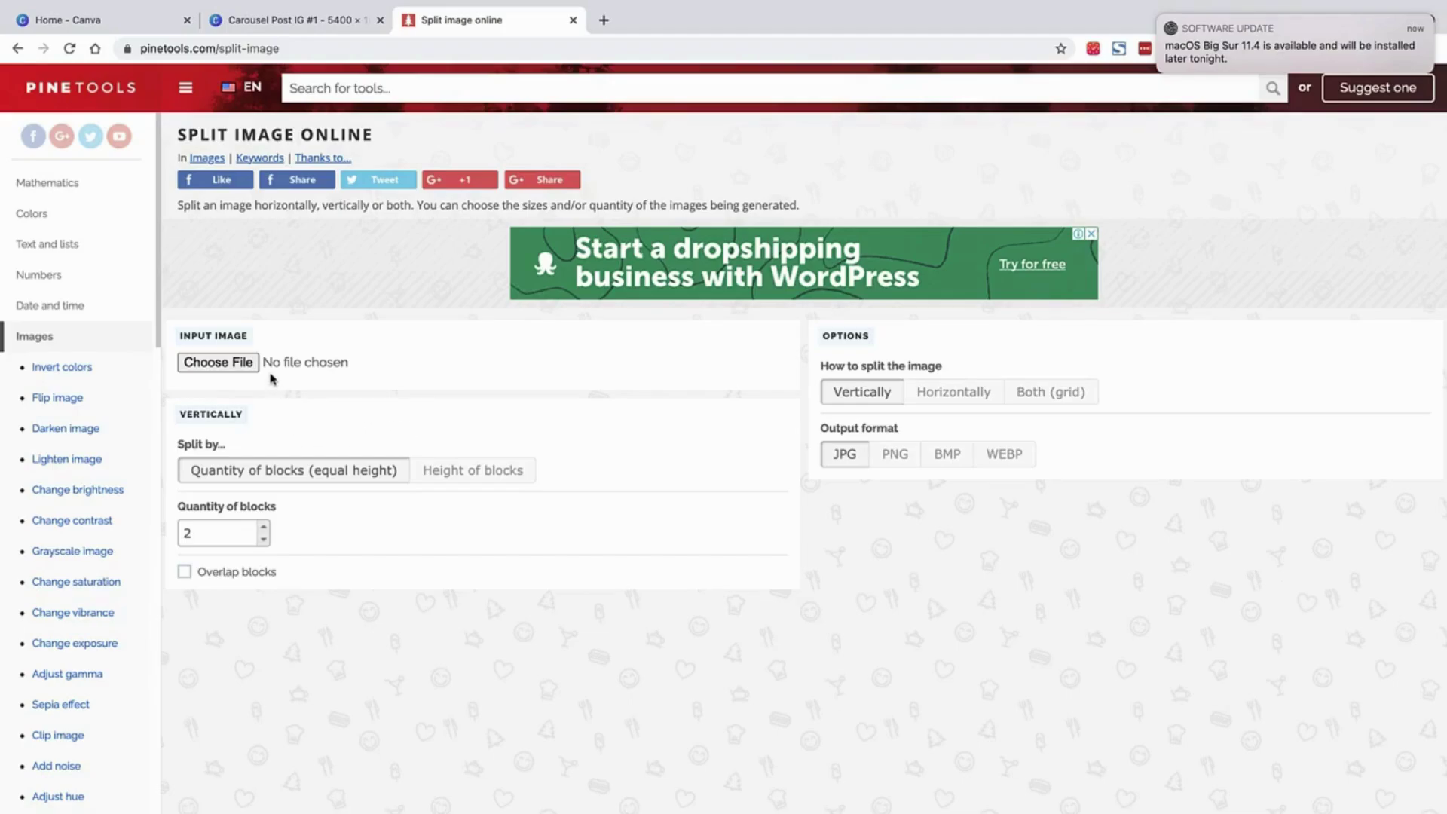
Load Carousel Post IG #1.png from the Downloads folder as the input image.
left_click(231, 371)
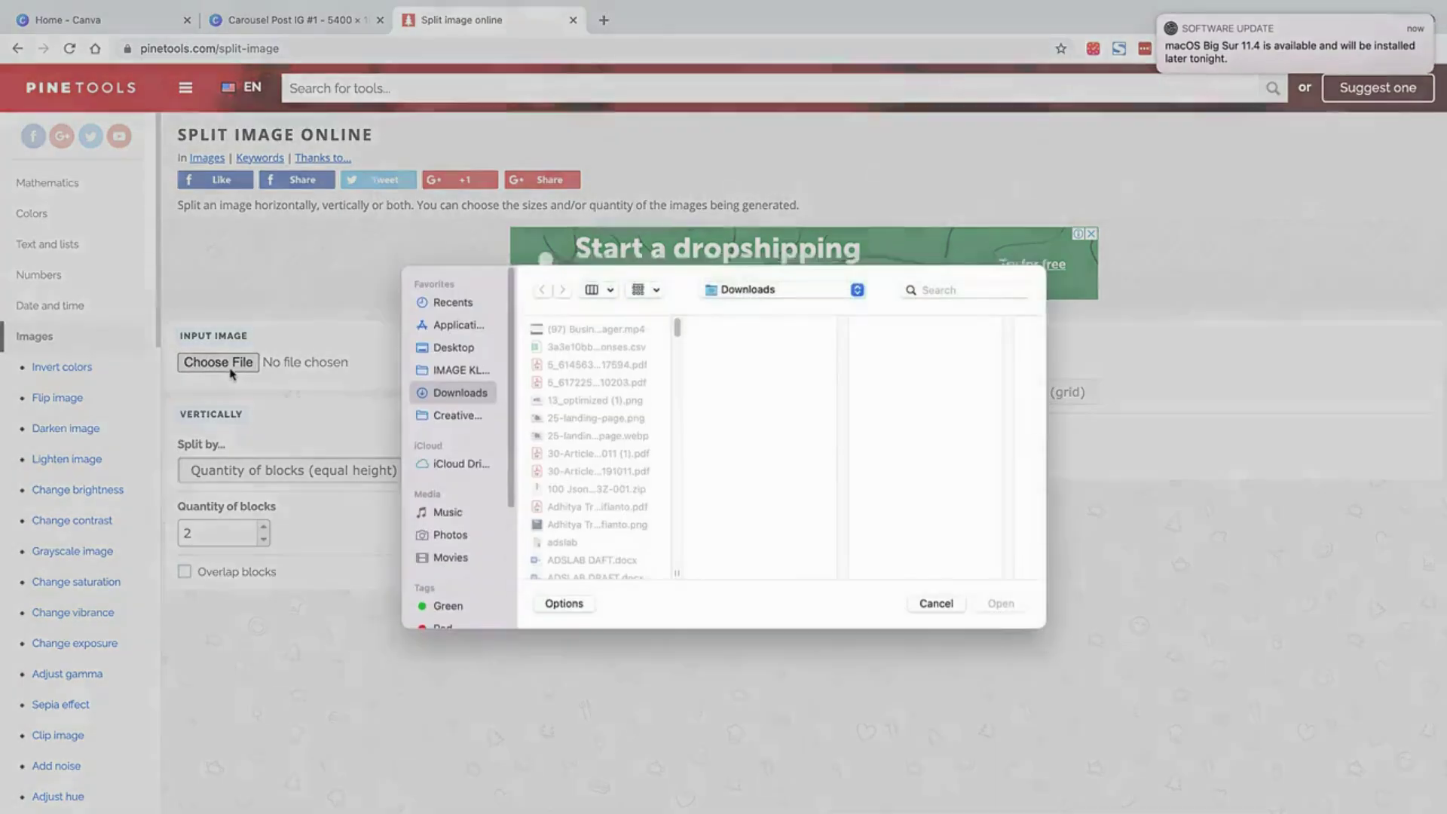
scroll(537, 439, "down", 20)
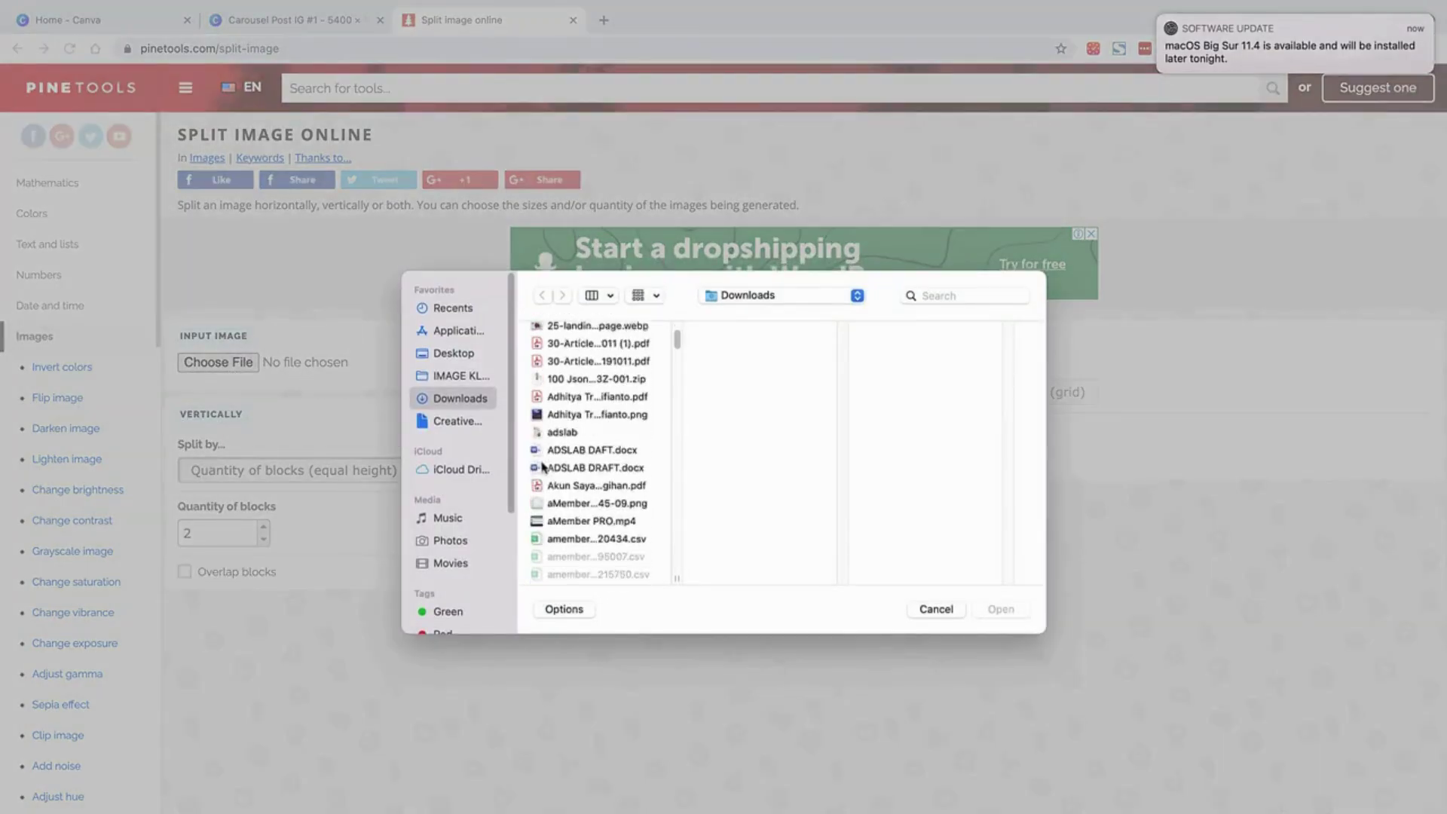
scroll(542, 467, "down", 5)
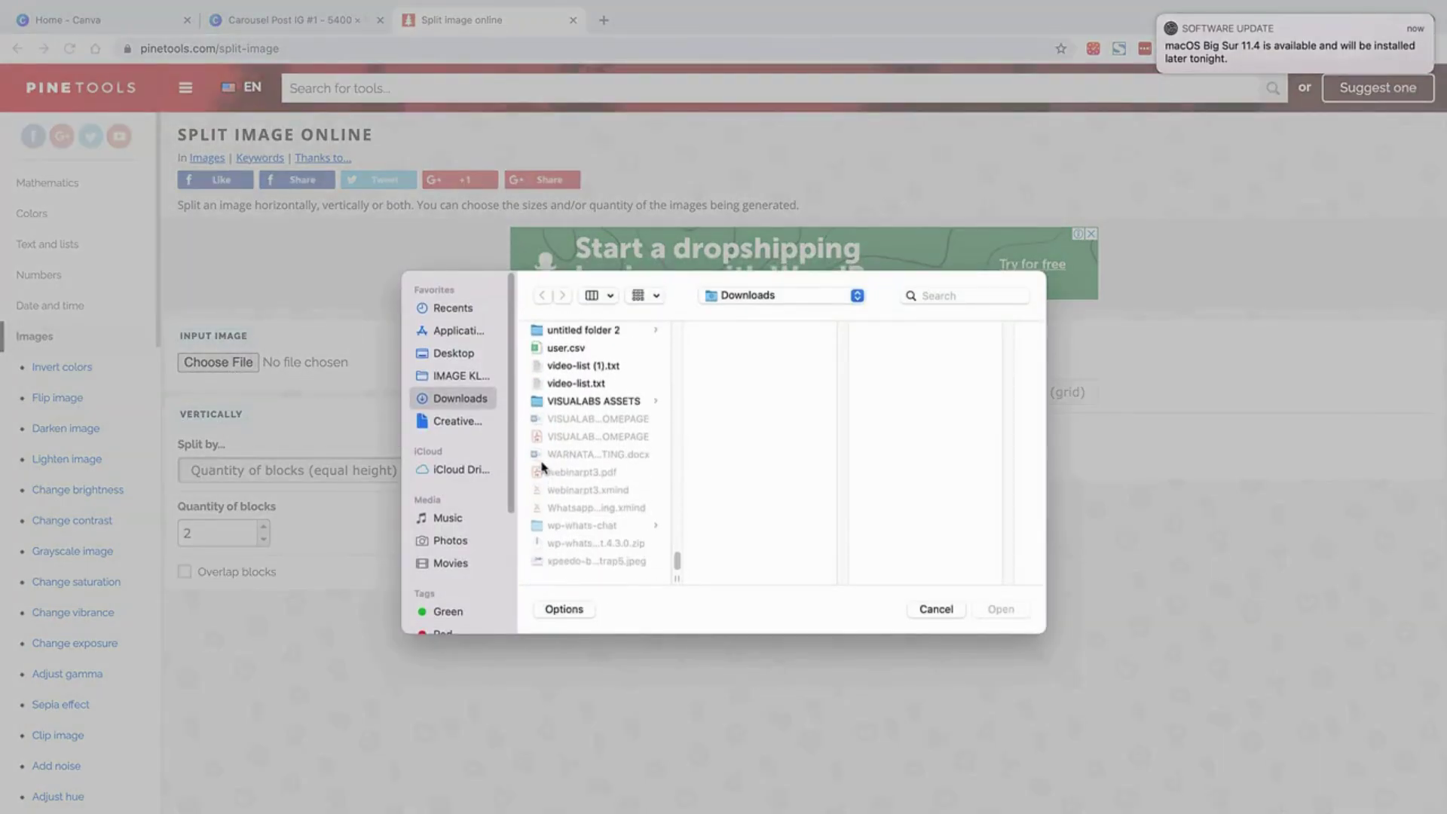
scroll(542, 467, "up", 20)
scroll(542, 466, "up", 15)
scroll(542, 467, "up", 5)
scroll(542, 466, "down", 4)
scroll(542, 466, "down", 8)
left_click(576, 457)
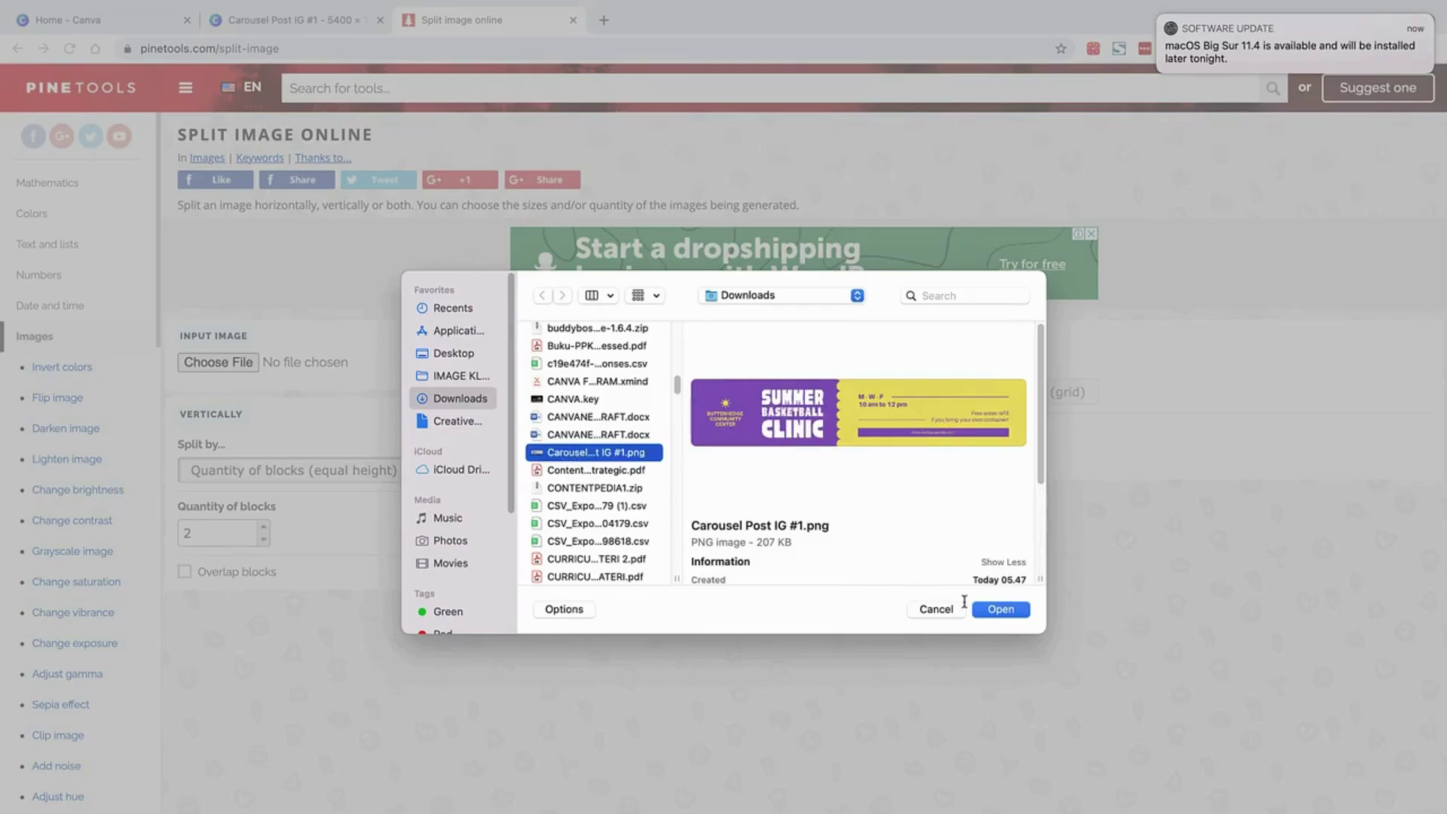
left_click(998, 609)
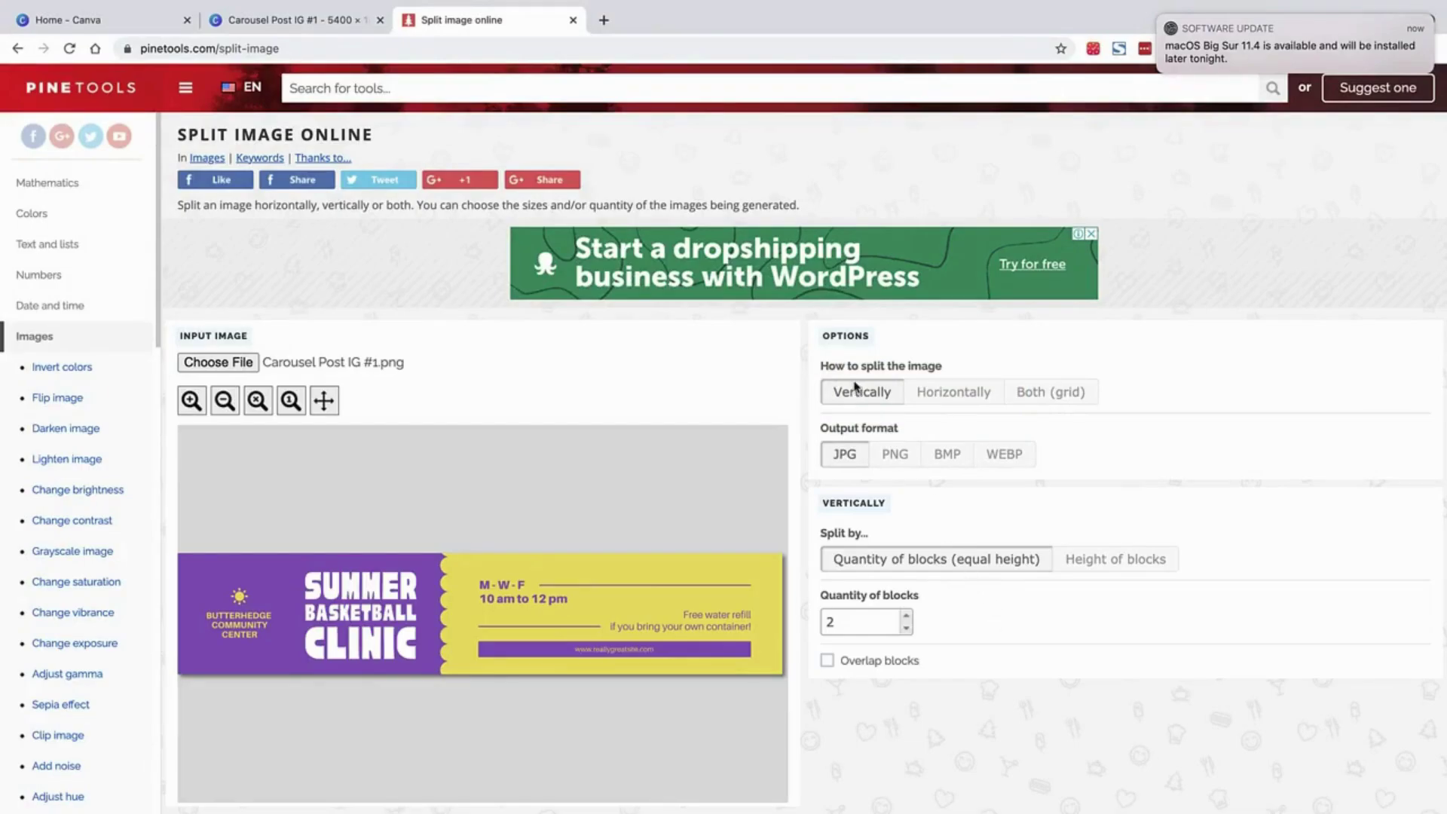
Split the image horizontally into 5 blocks of equal width with PNG as the output format.
left_click(856, 387)
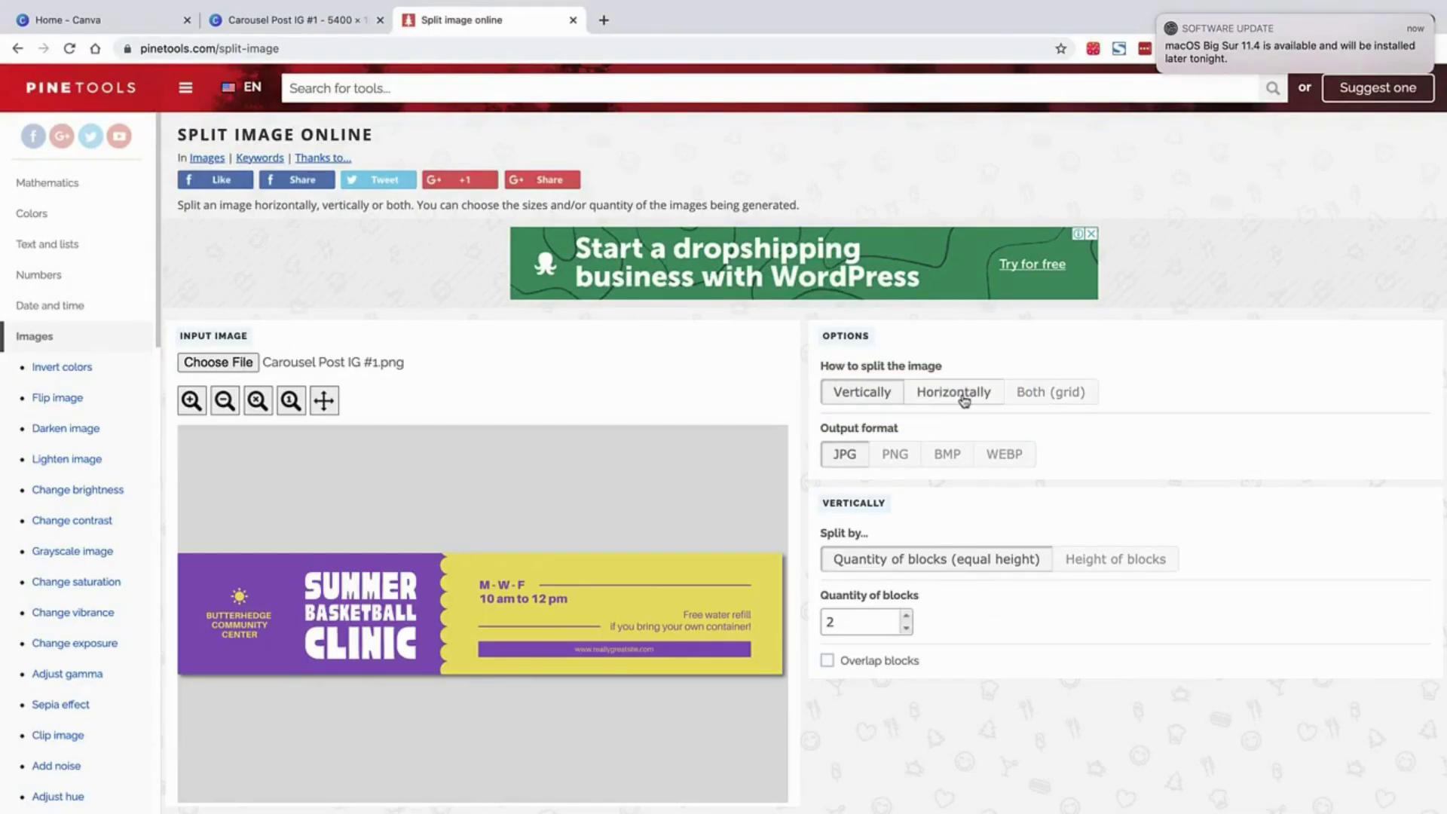
left_click(965, 399)
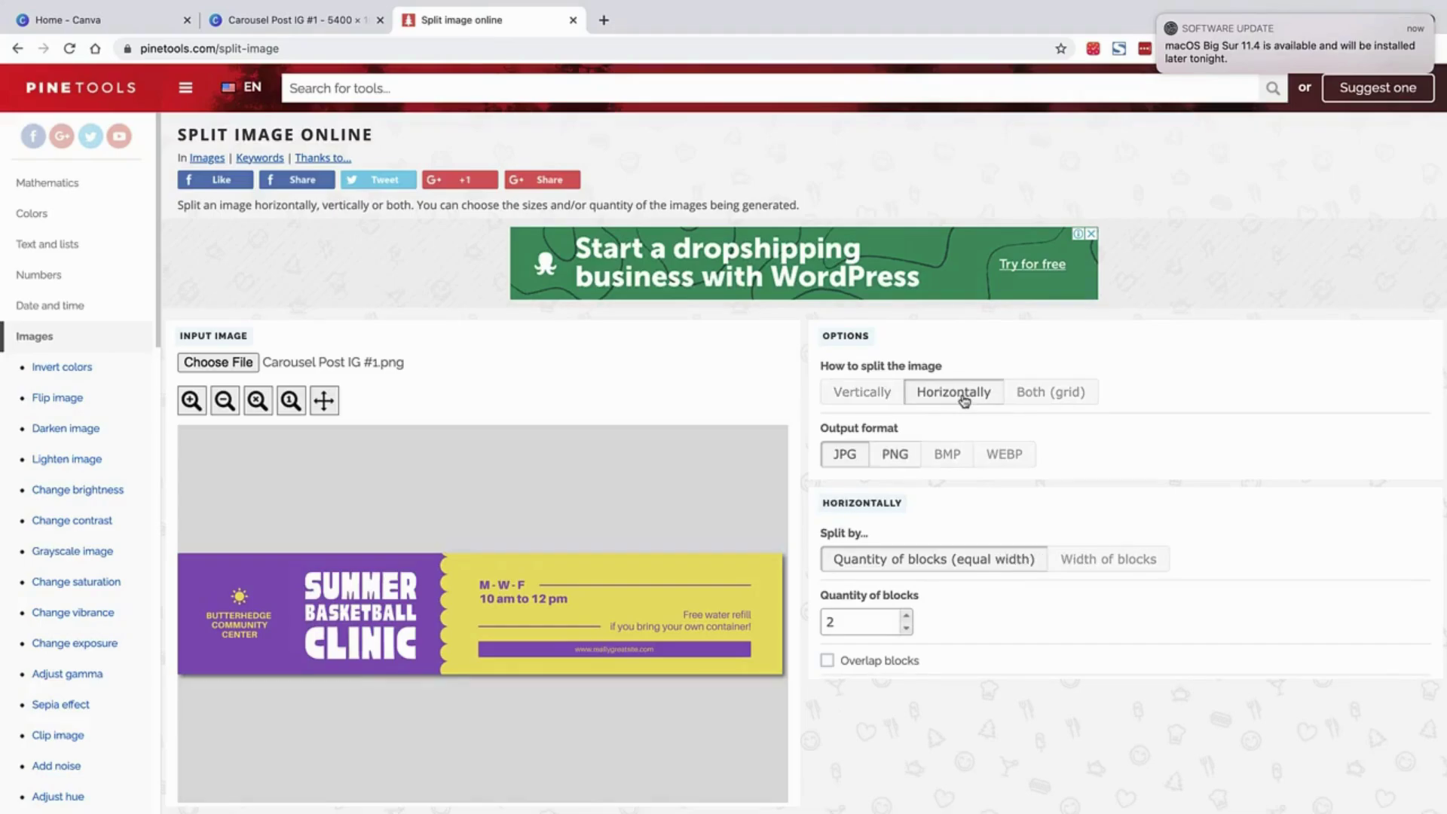
left_click(890, 455)
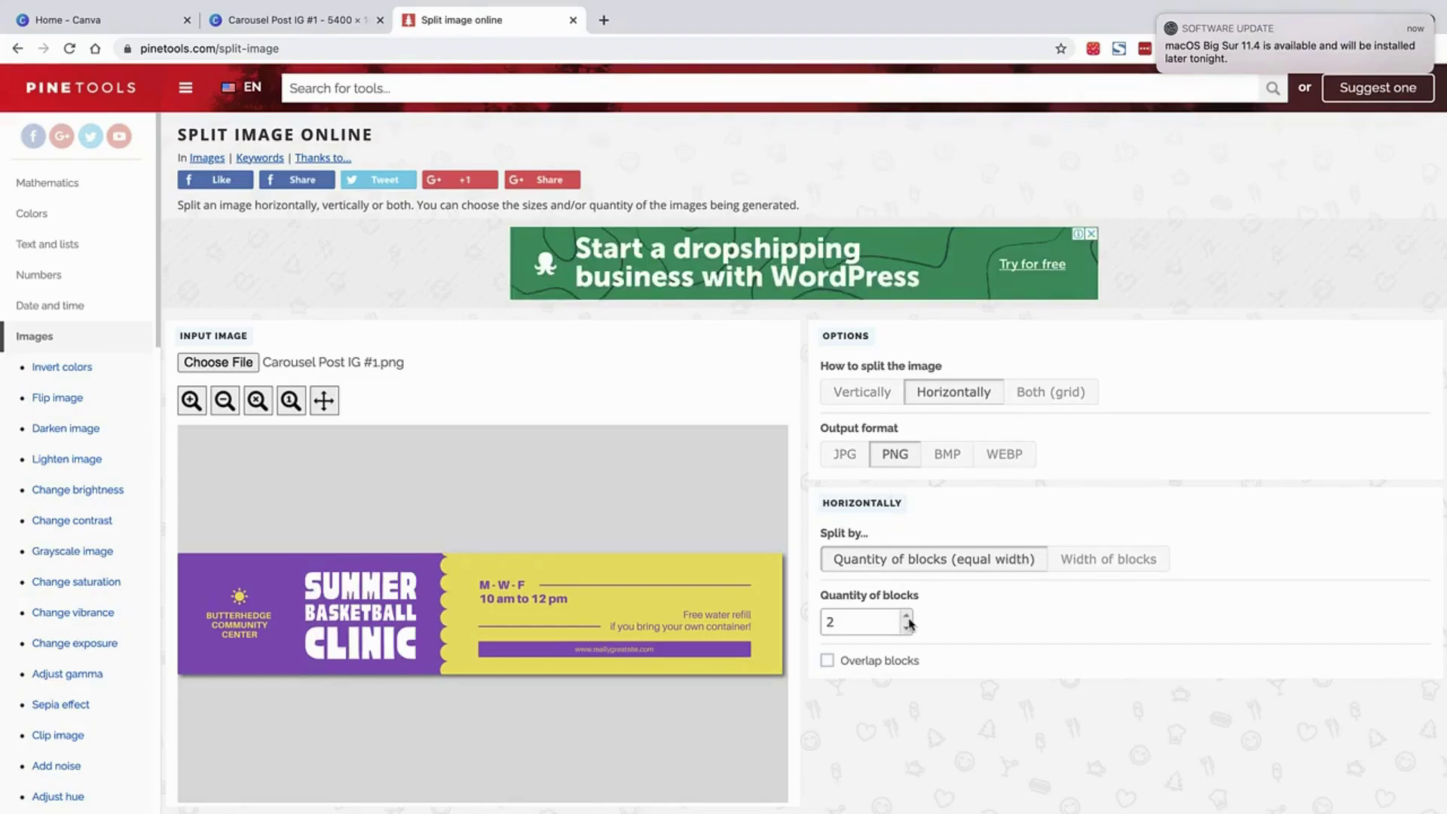
left_click(907, 617)
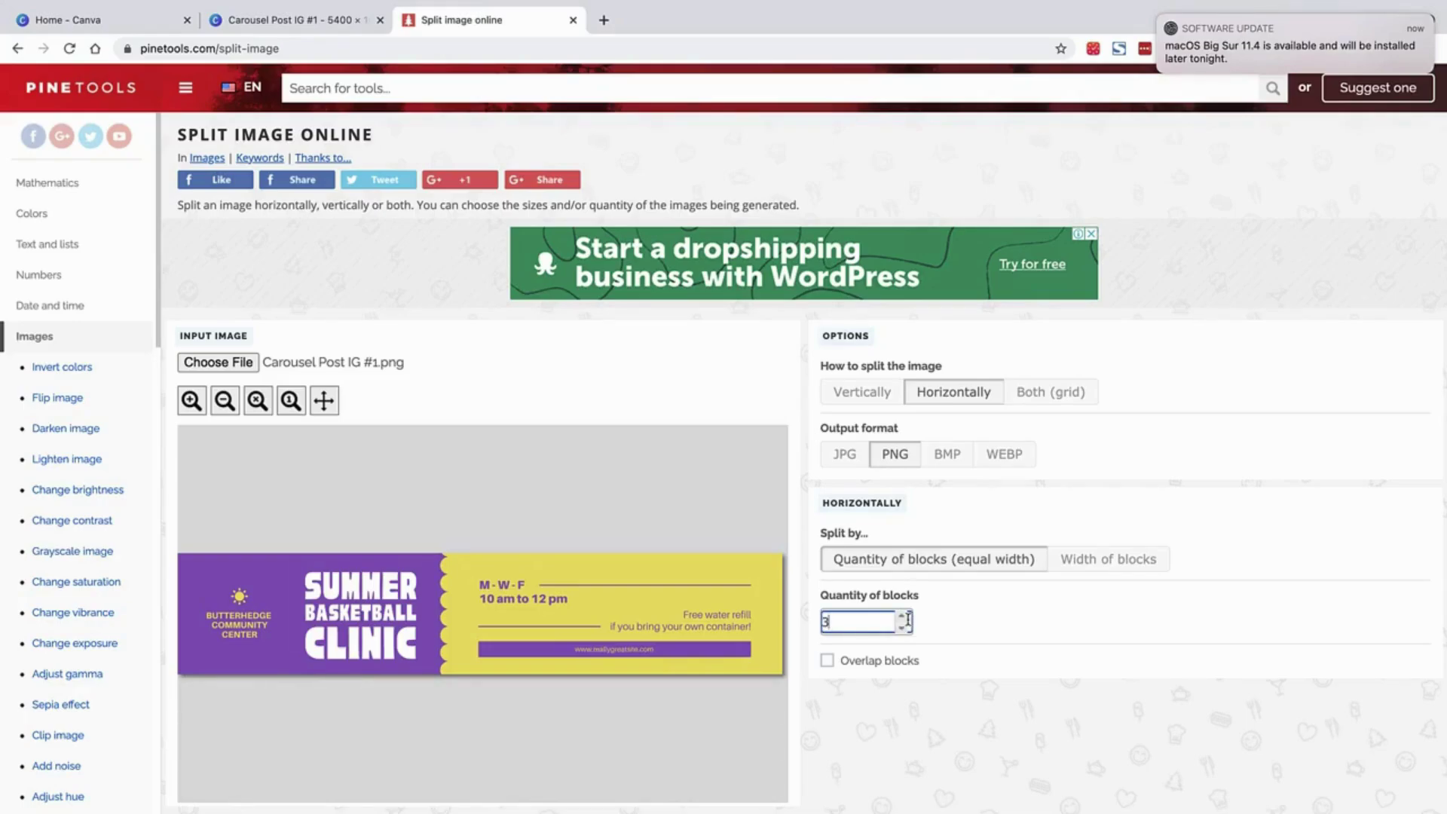
left_click(901, 615)
left_click(901, 616)
left_click(1010, 621)
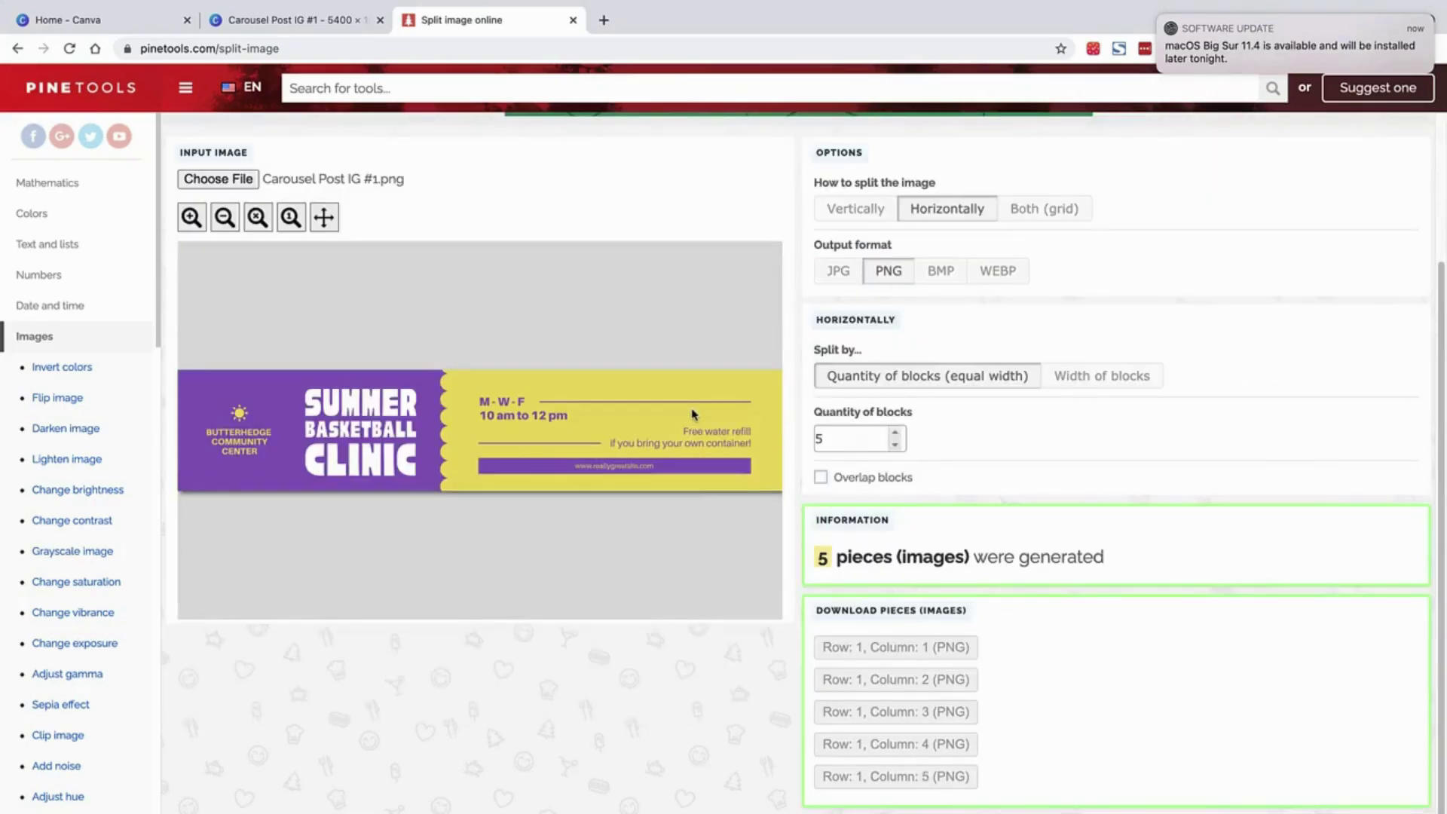
Download the five generated PNG pieces, row 1 columns 1 to 5.
left_click(846, 652)
left_click(868, 681)
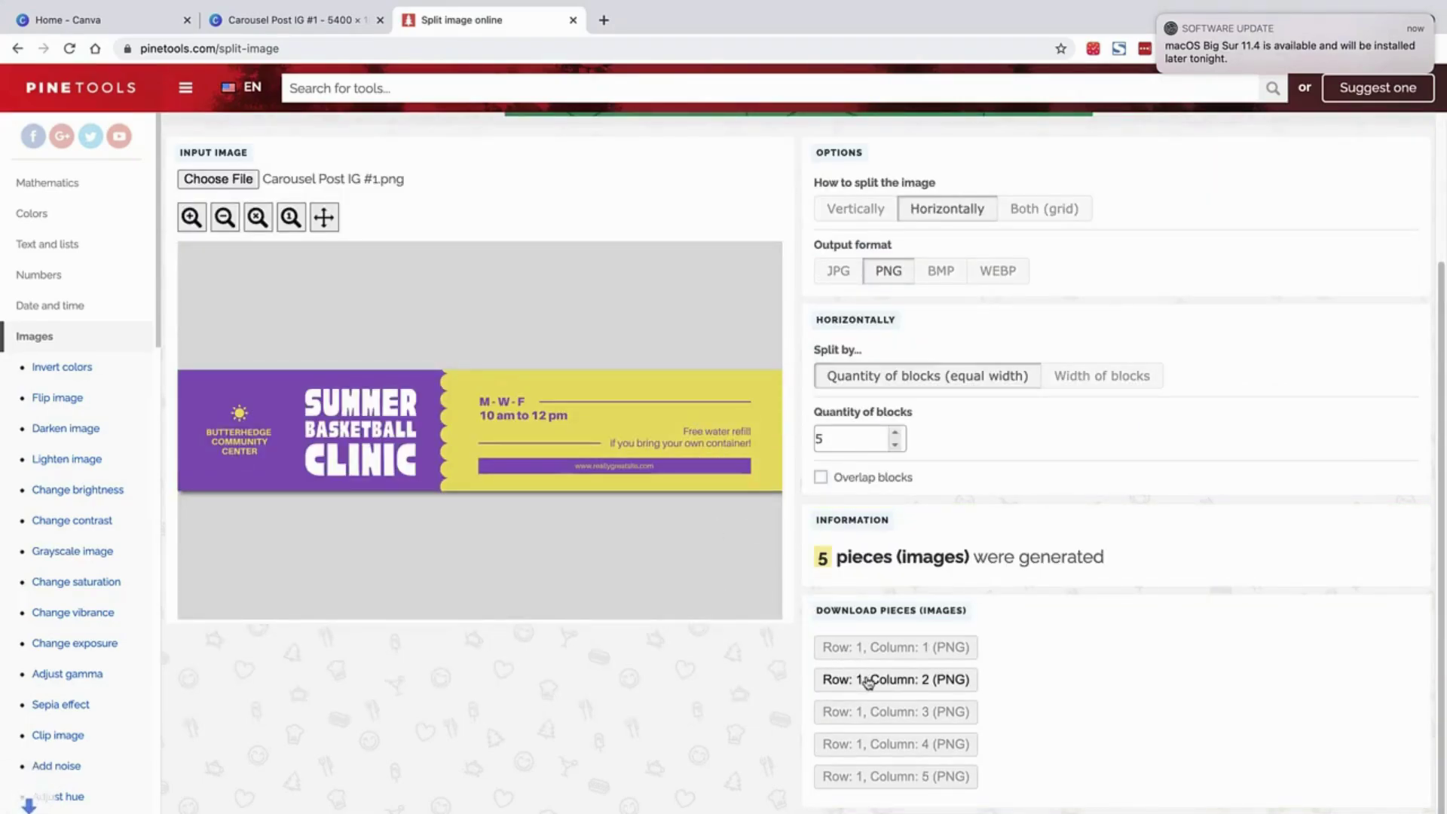
left_click(878, 713)
left_click(894, 747)
left_click(931, 784)
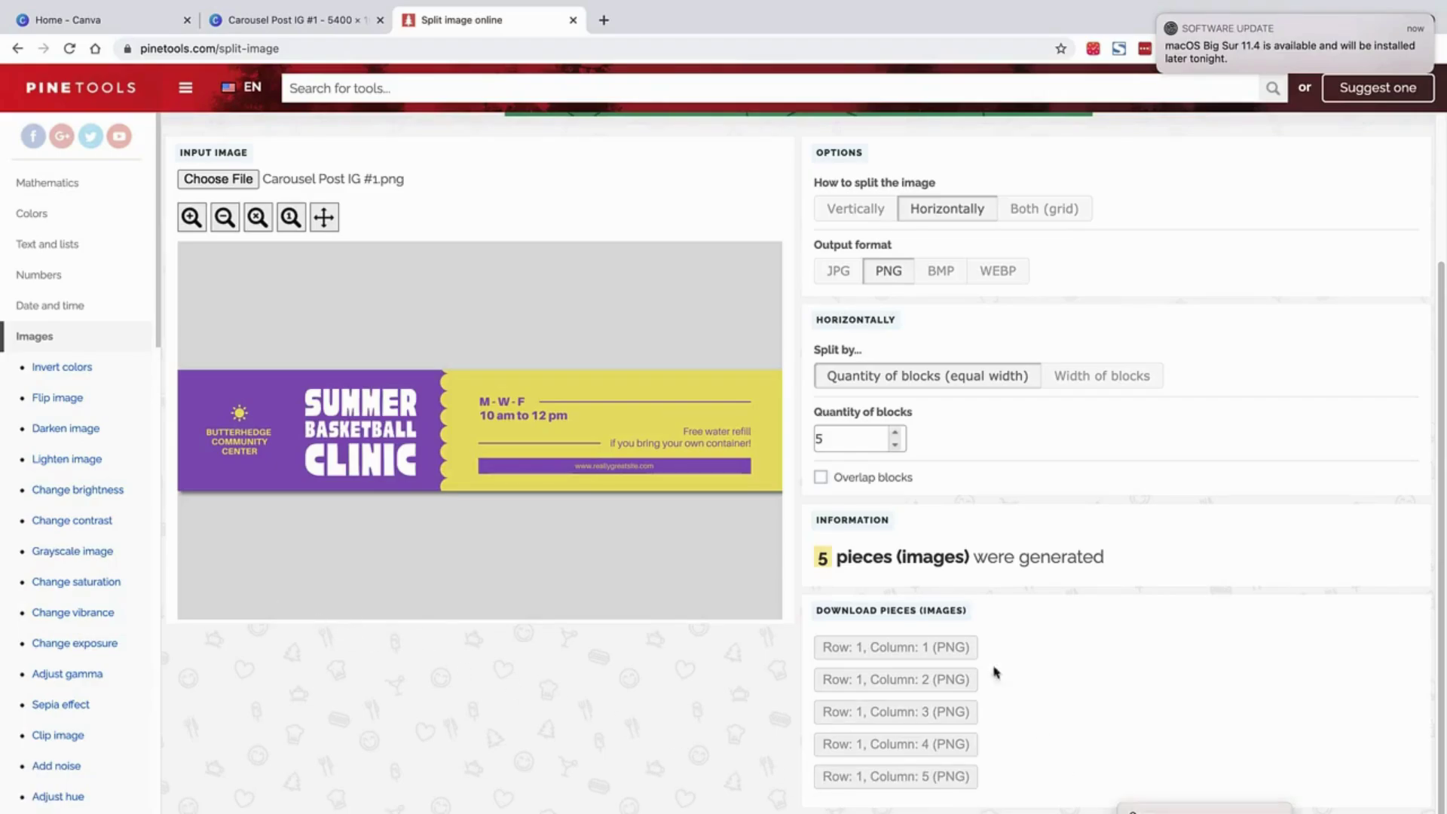
Switch to Finder and examine the row-1-col image files in the Downloads folder.
key("ctrl+Left")
key("space")
key("space")
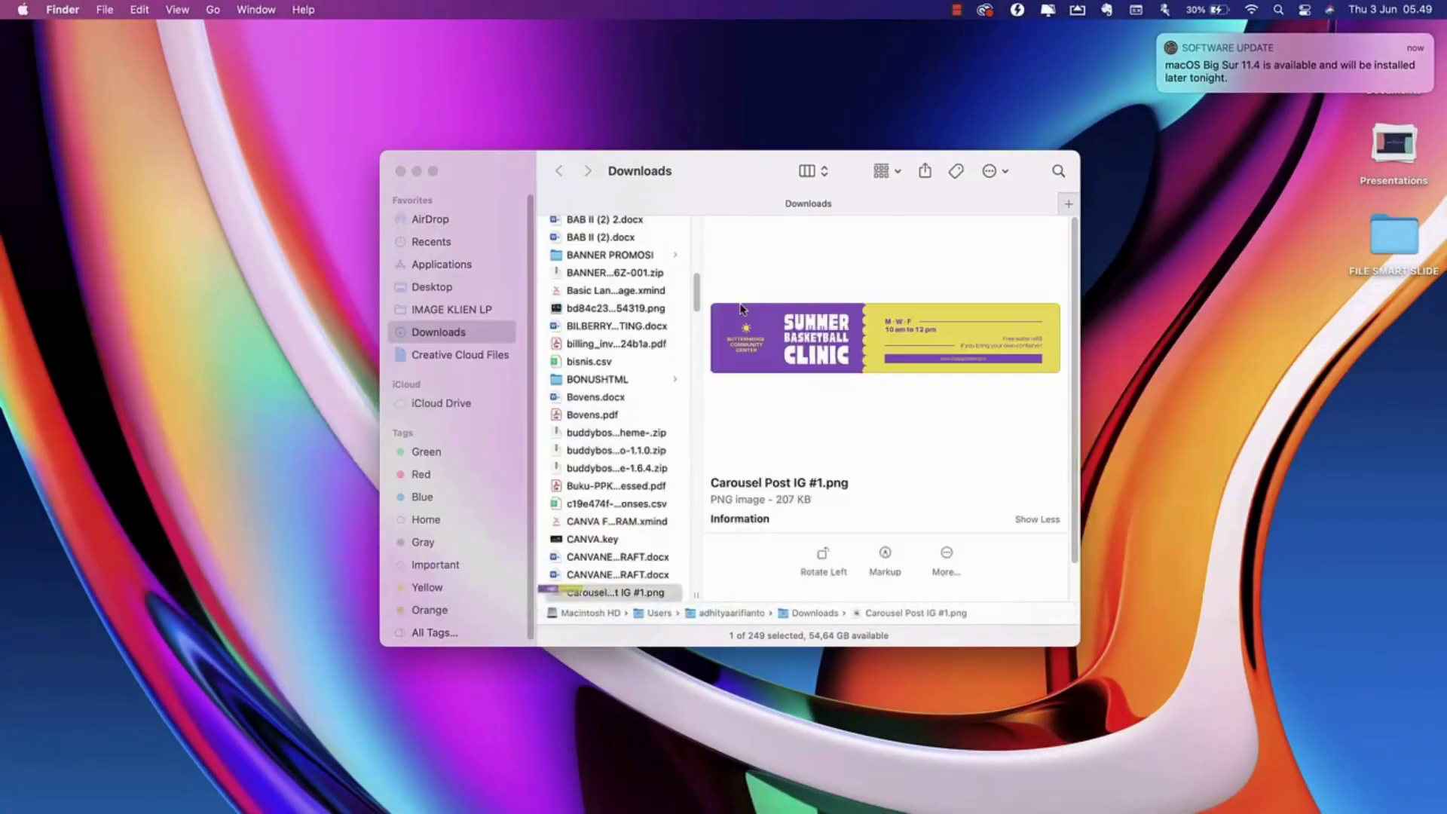
scroll(652, 419, "down", 3)
key("ctrl+Right")
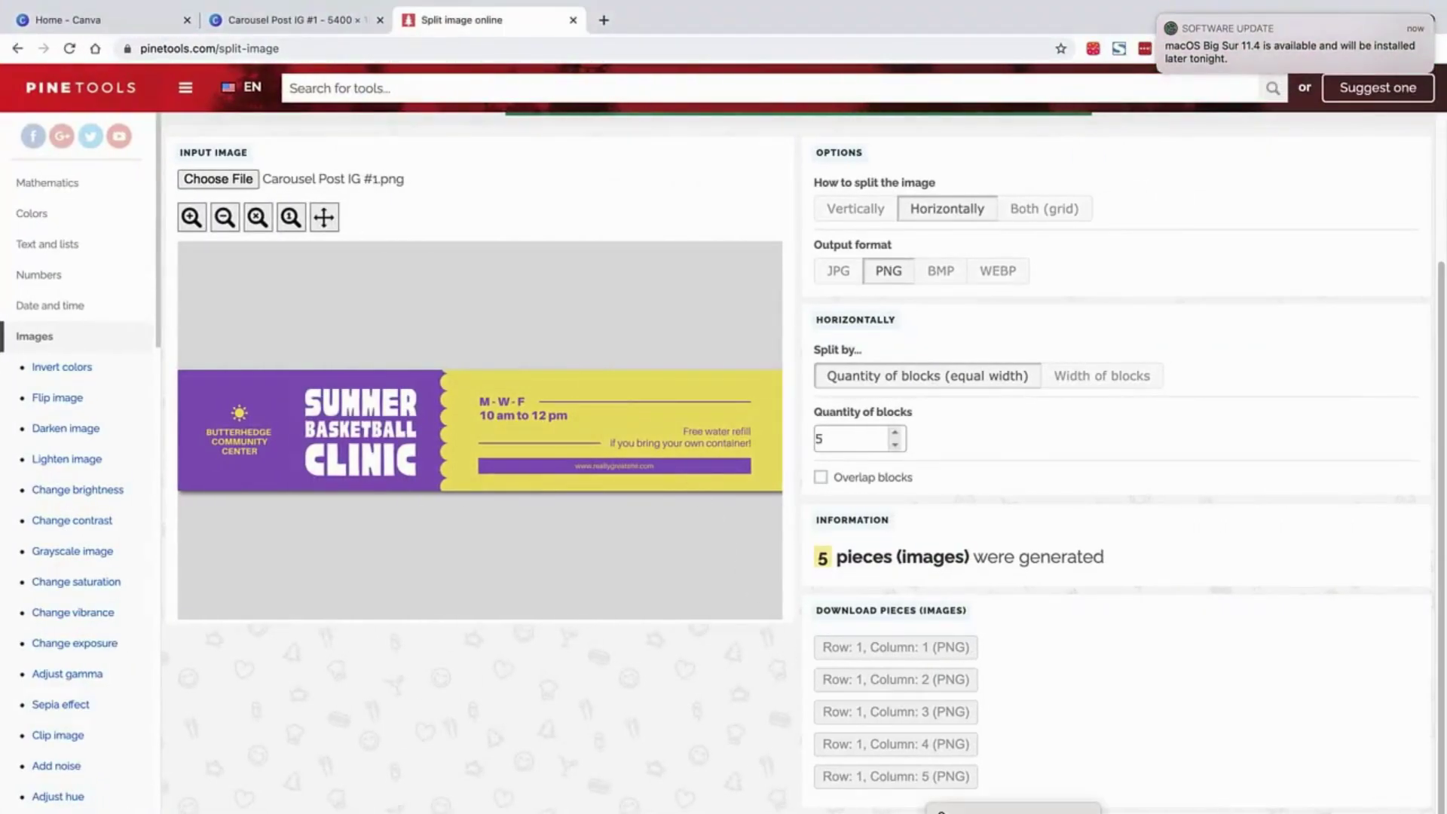
key("ctrl+Left")
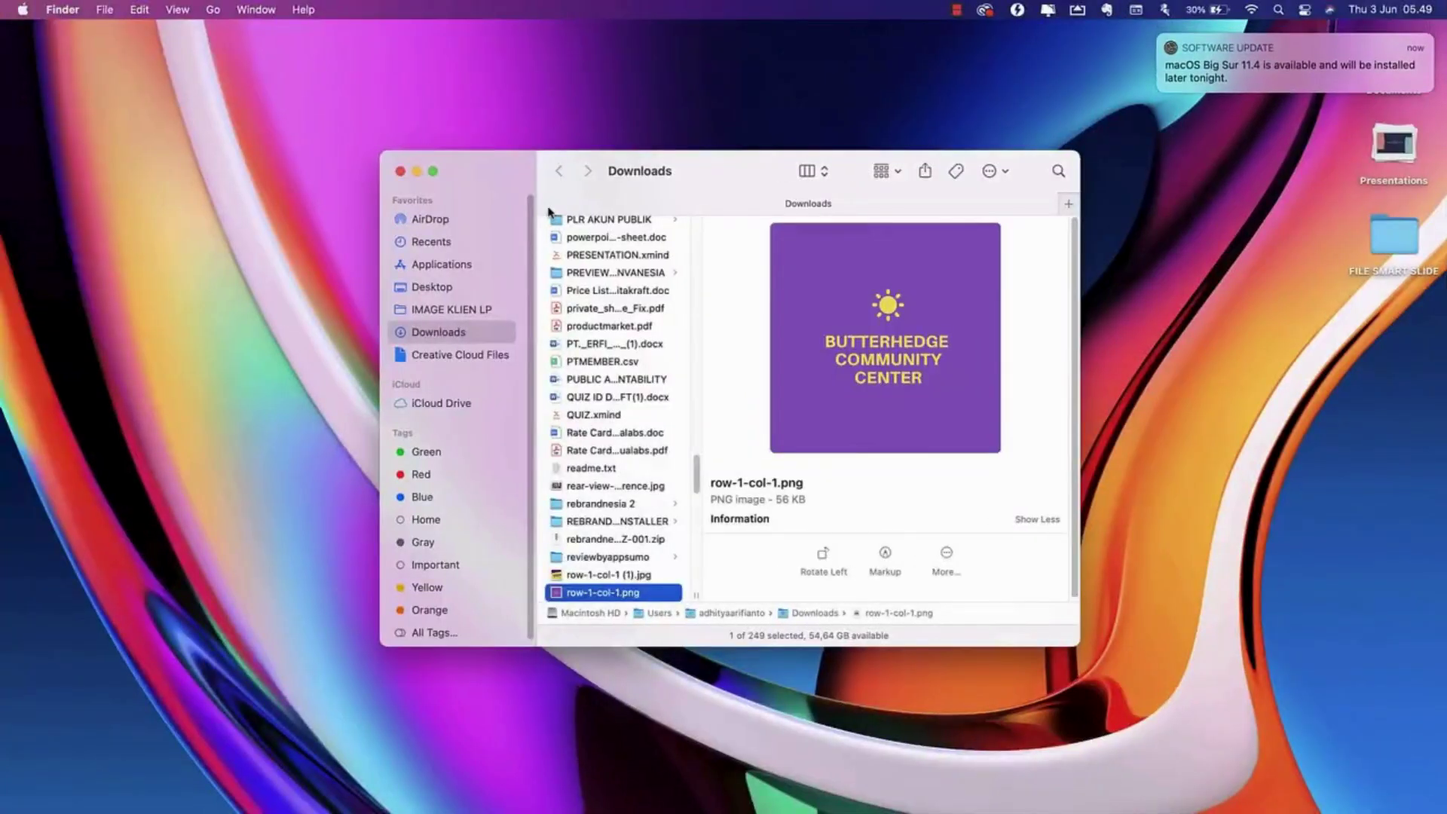
scroll(609, 398, "down", 5)
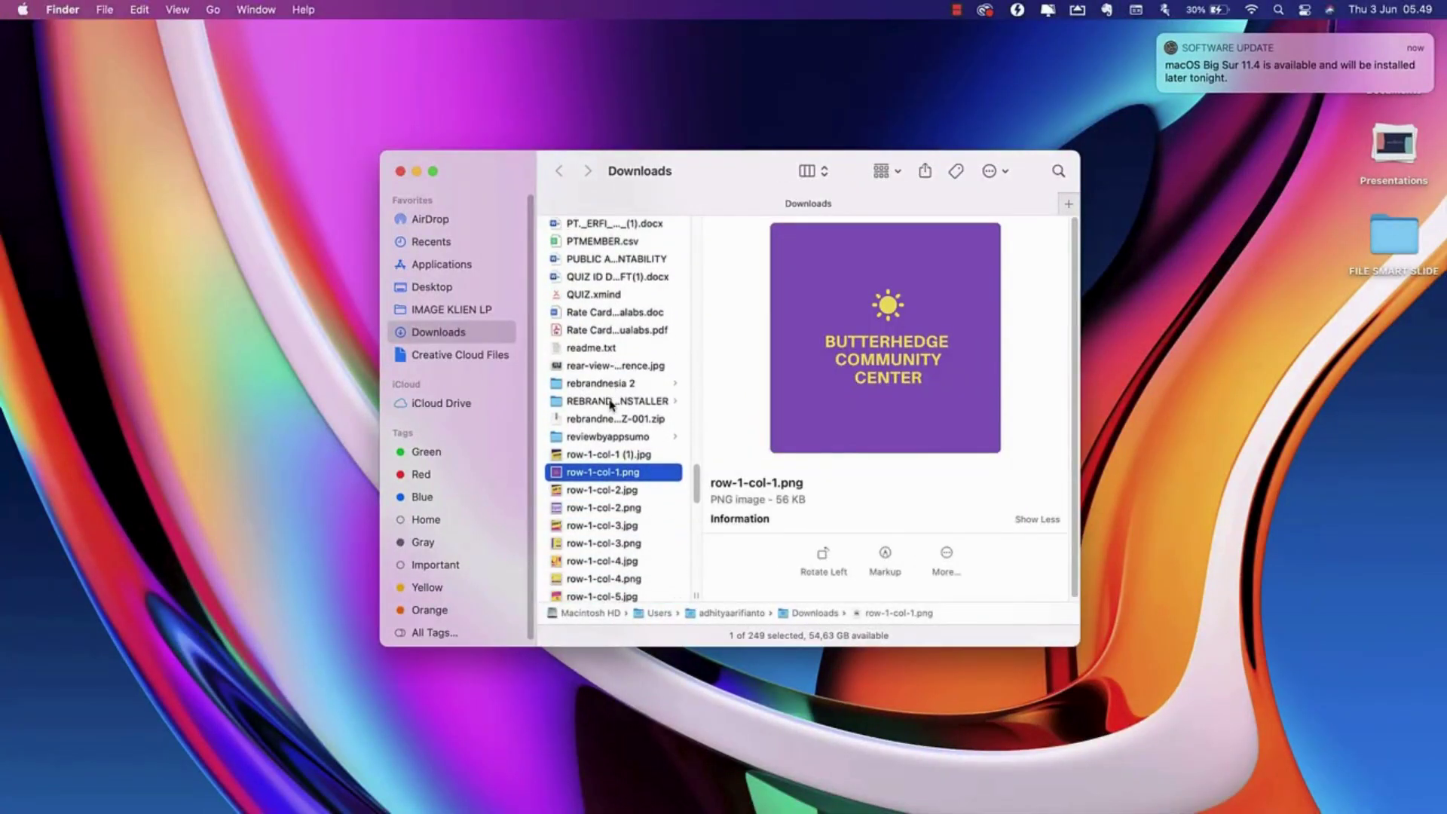
key("Up")
key("Down")
key("Down")
key("Down")
key("Down")
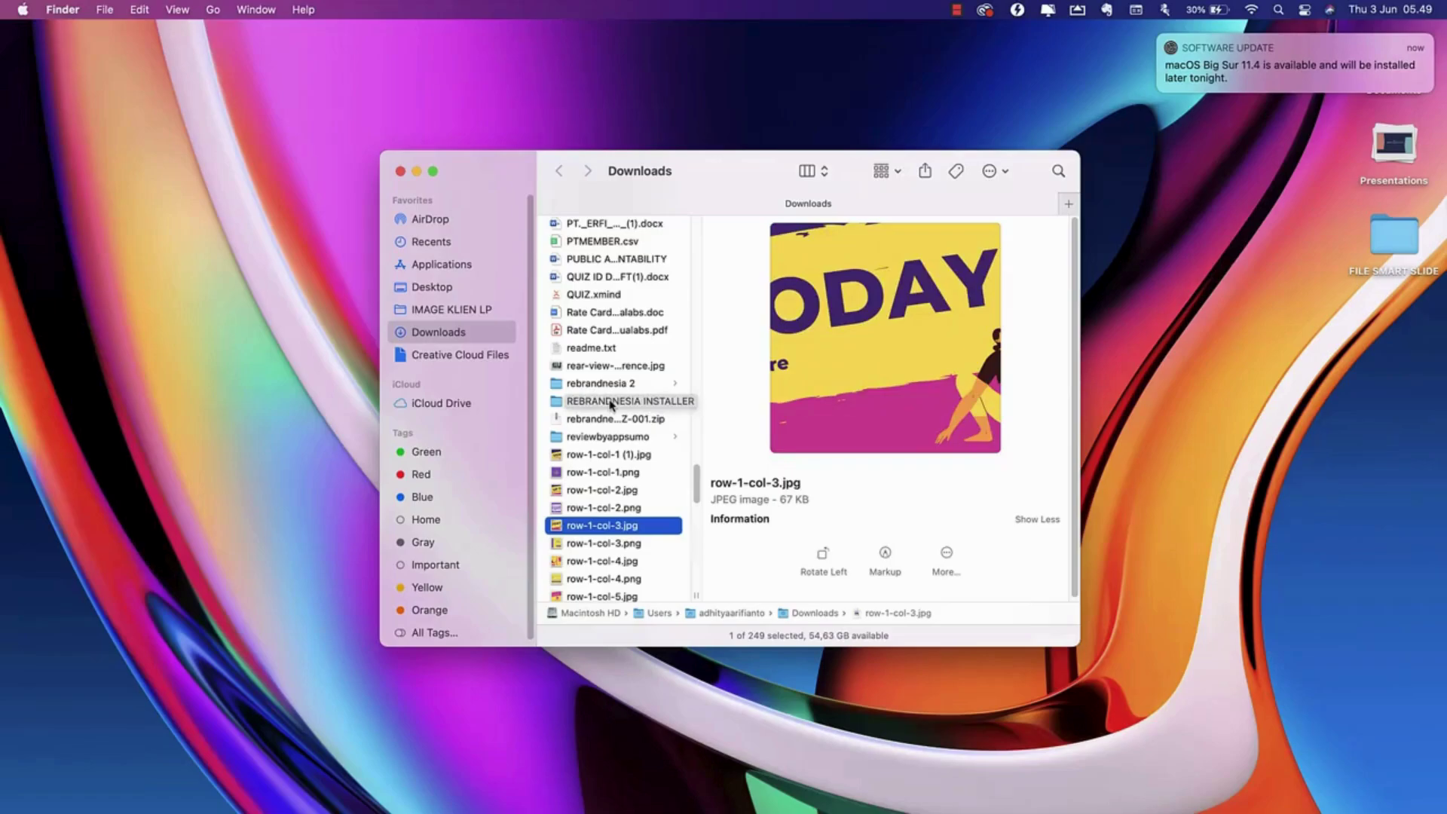
Move all the row-1-col JPG and PNG files, from row-1-col-1 (1).jpg to row-1-col-5.png, to the Trash.
left_click(637, 455)
scroll(633, 458, "down", 5)
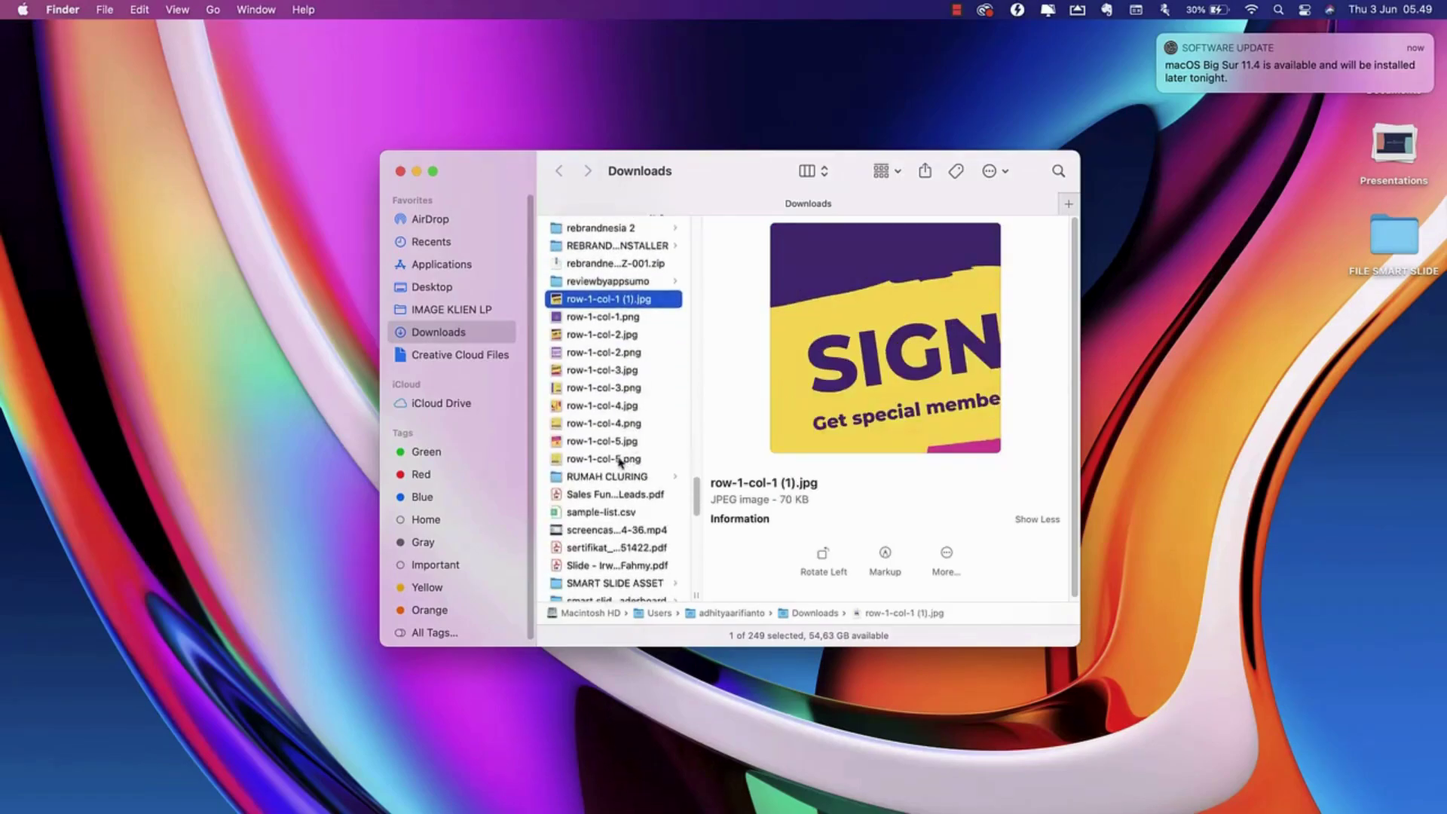
left_click(615, 460, "shift")
right_click(615, 459)
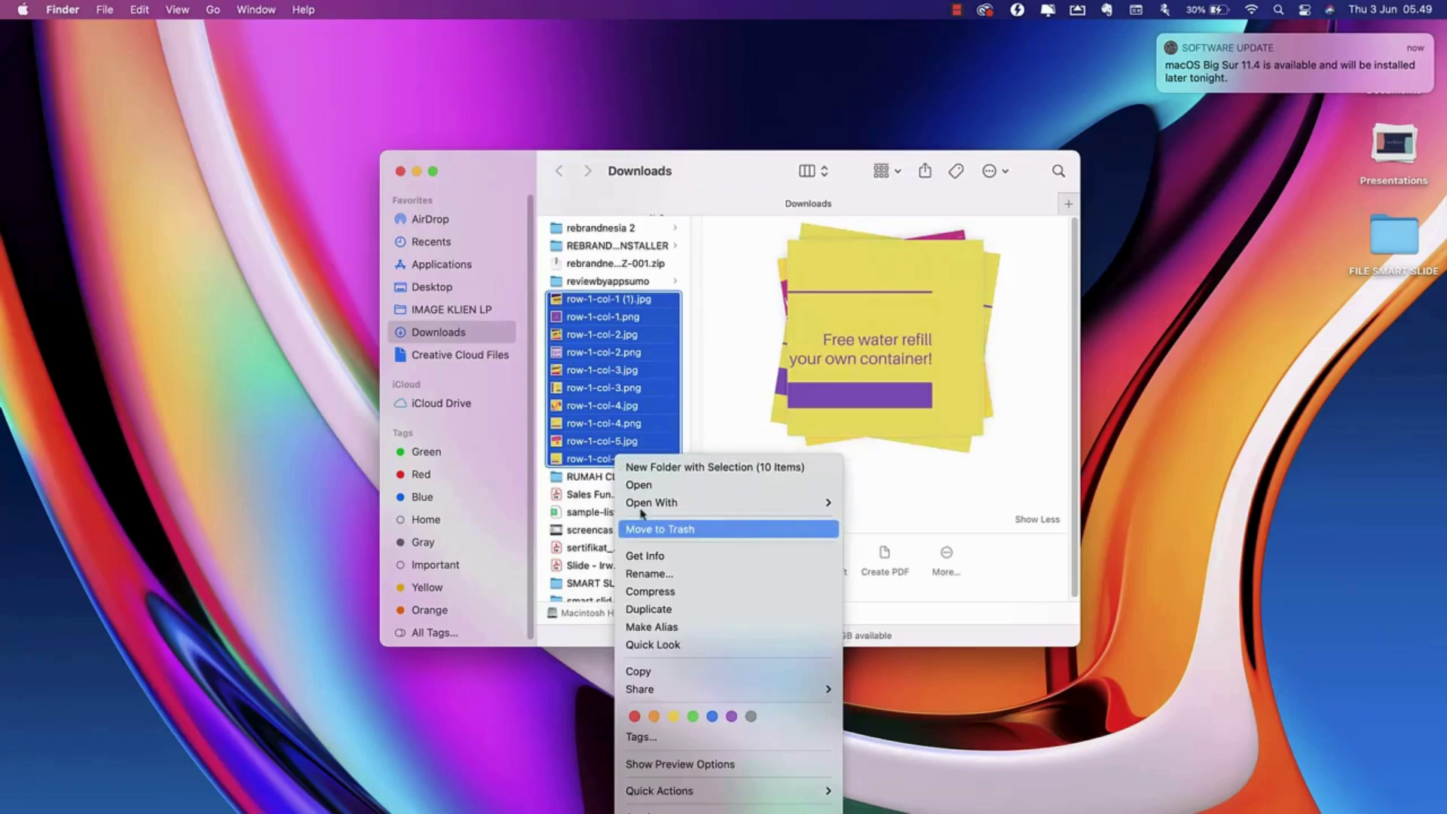
left_click(652, 530)
Return to PineTools in Chrome and download all five PNG pieces again, columns 1 to 5.
key("ctrl+Right")
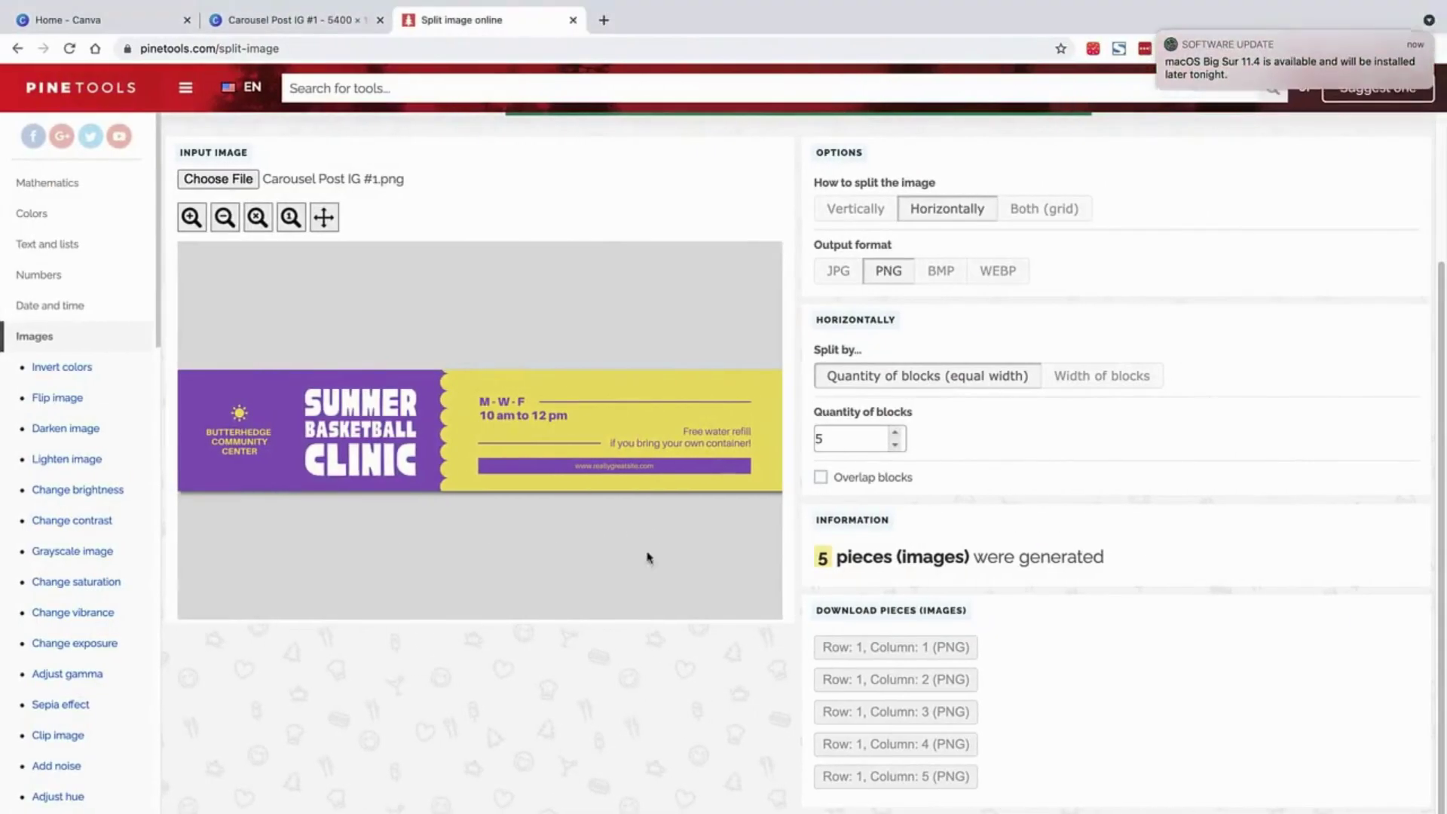
left_click(883, 655)
left_click(883, 682)
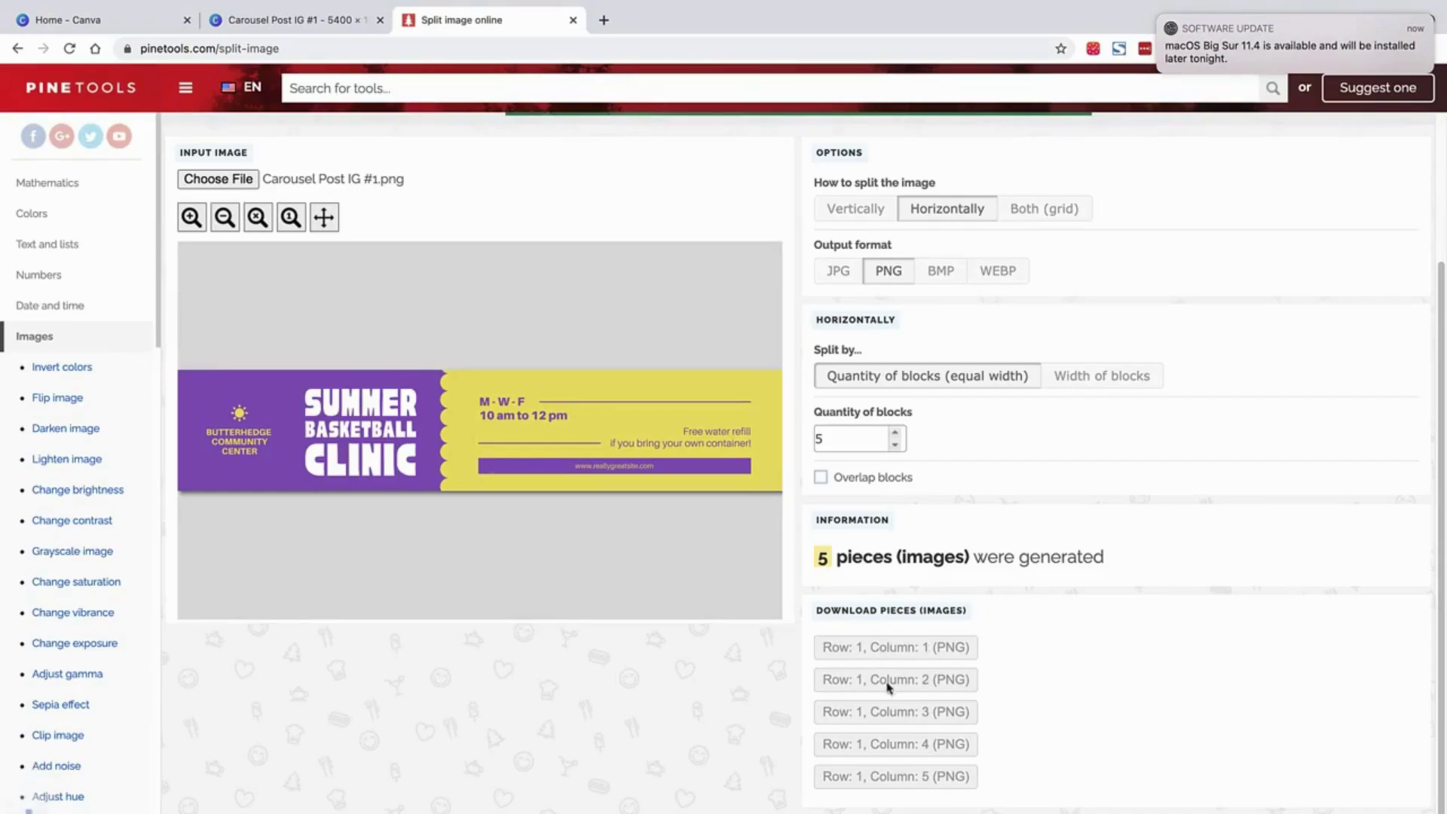
left_click(937, 711)
left_click(923, 746)
left_click(920, 777)
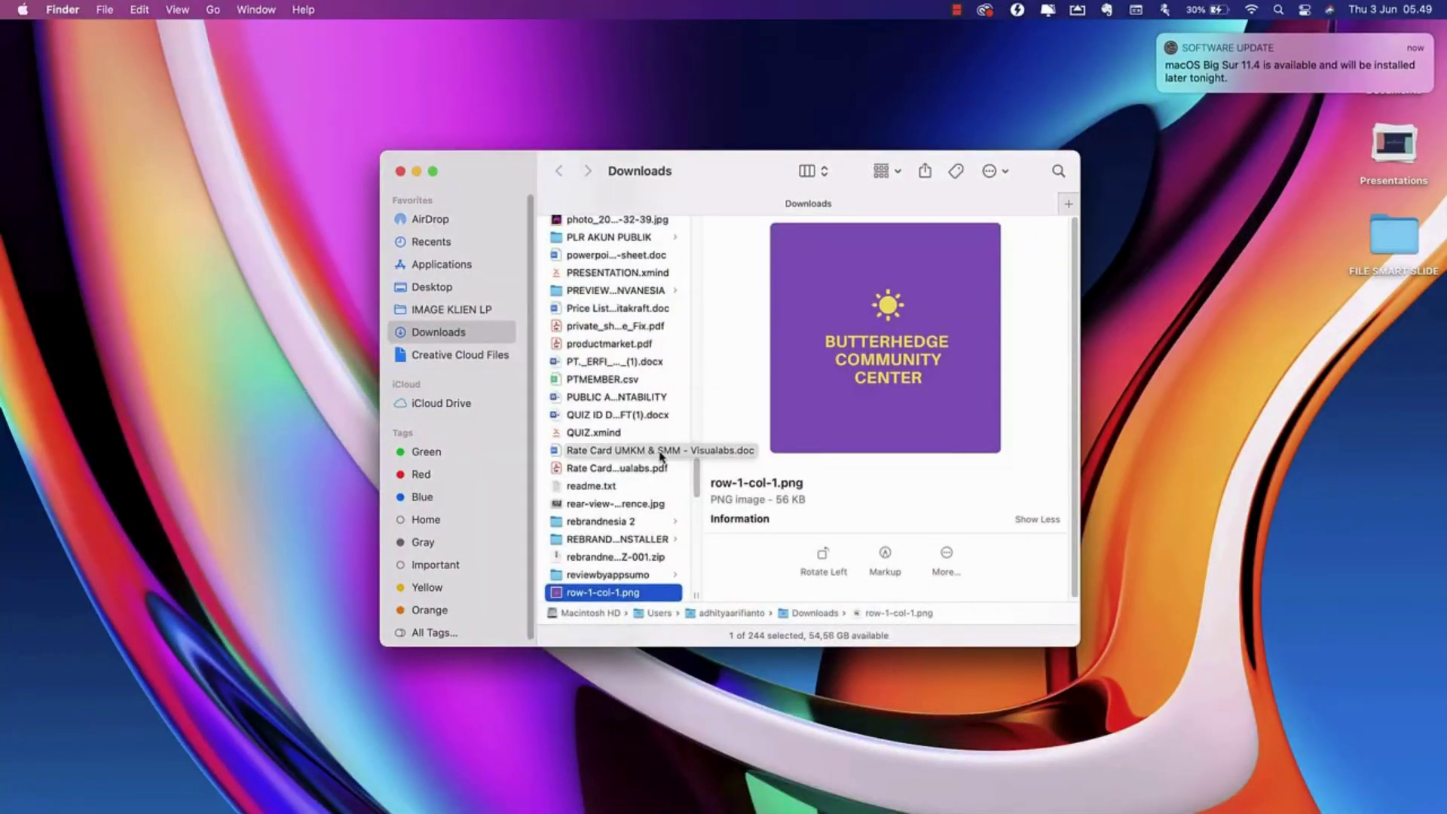
Preview the slides row-1-col-1.png to row-1-col-5.png one after another at full size in Finder, and close the preview.
key("space")
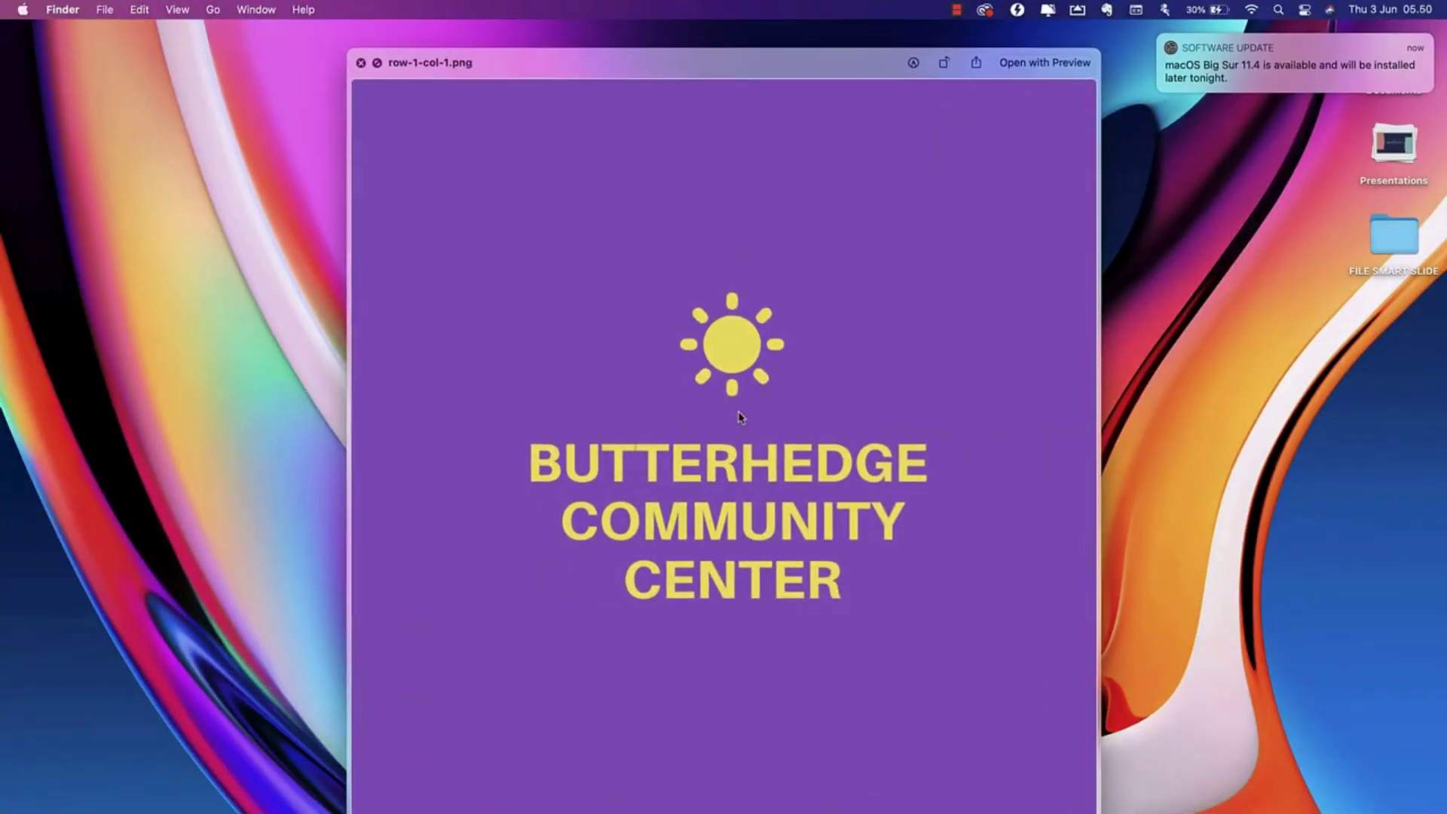
key("Down")
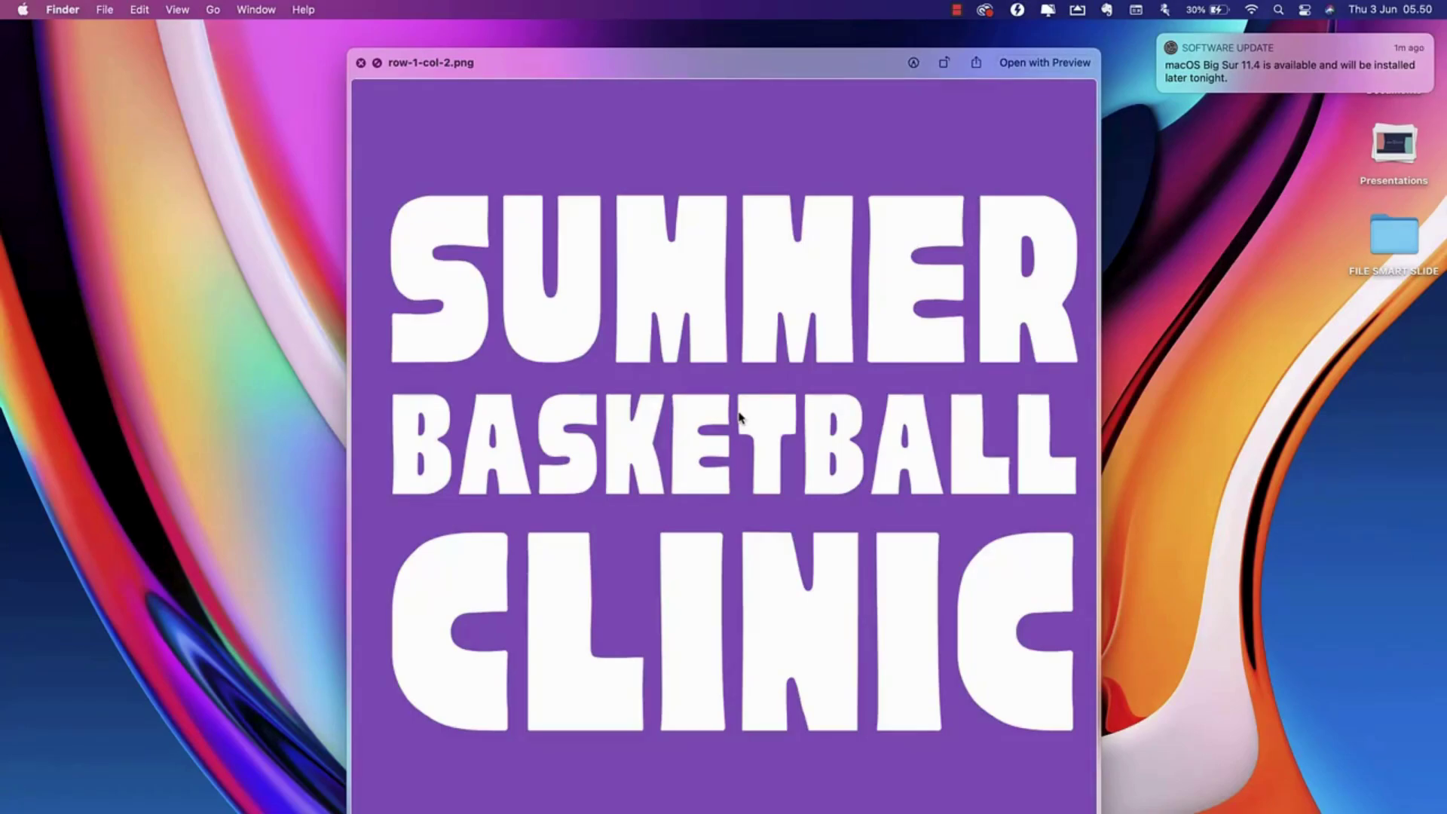
key("Down")
key("Down")
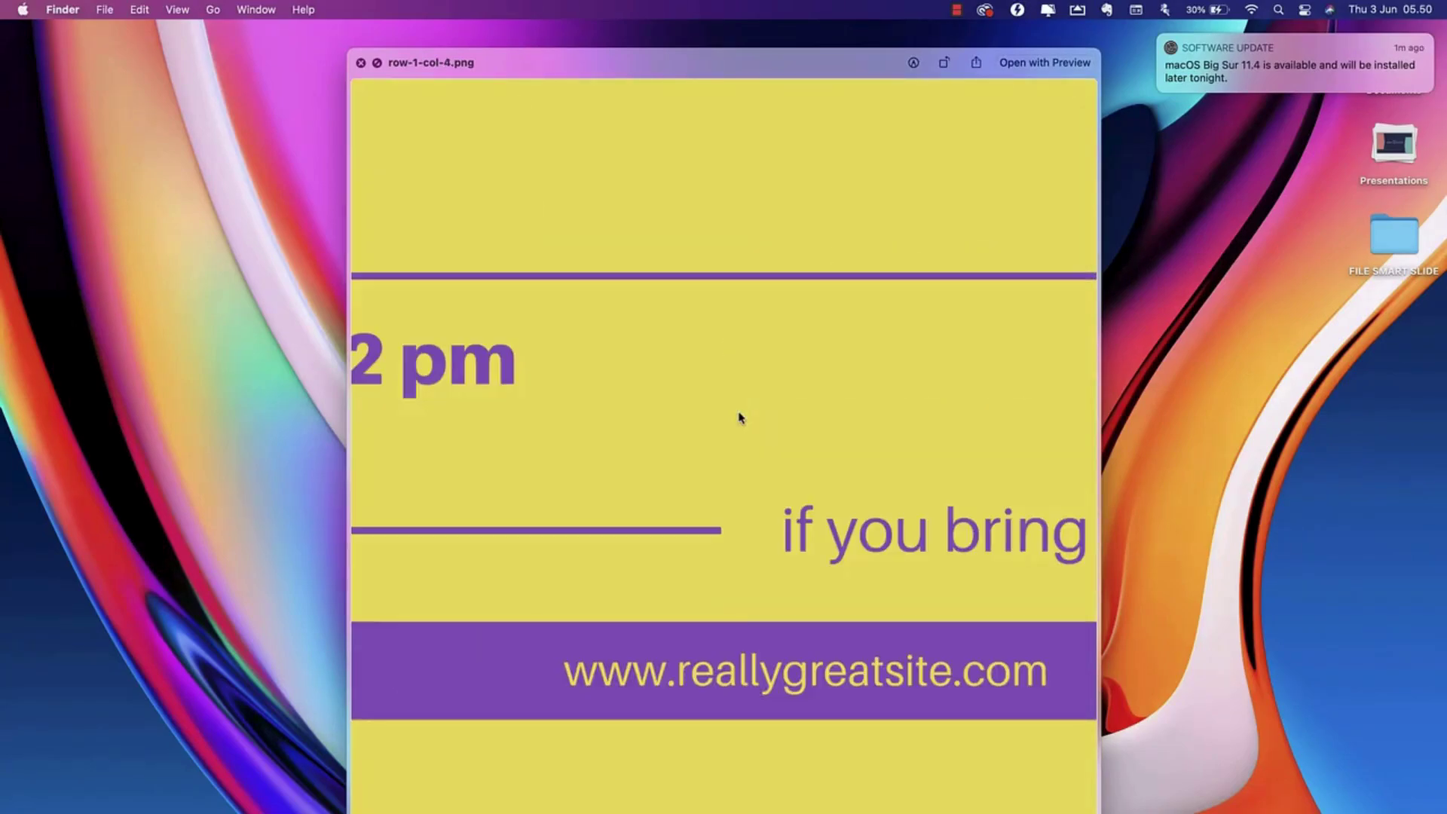
key("Down")
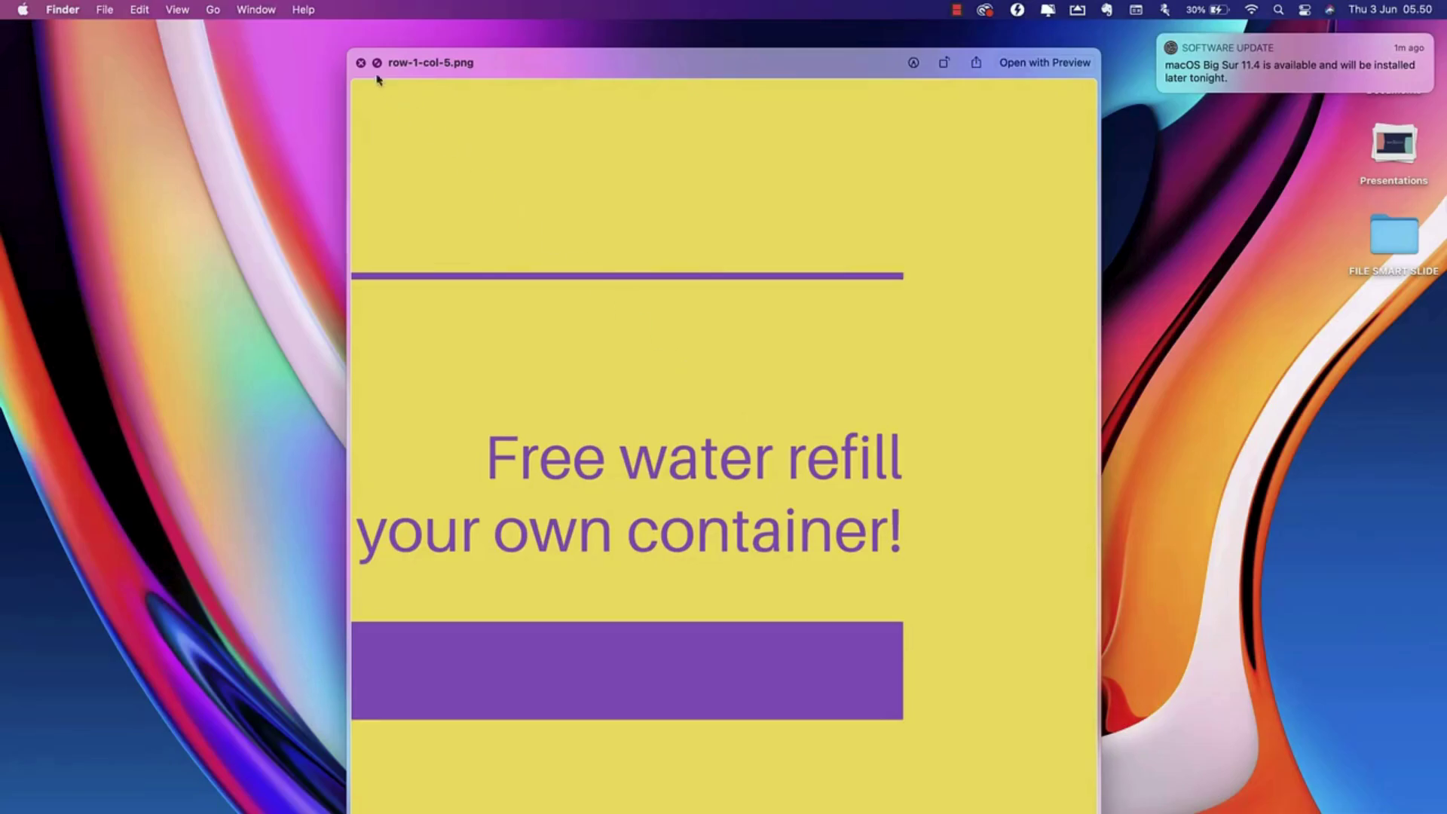
left_click(361, 63)
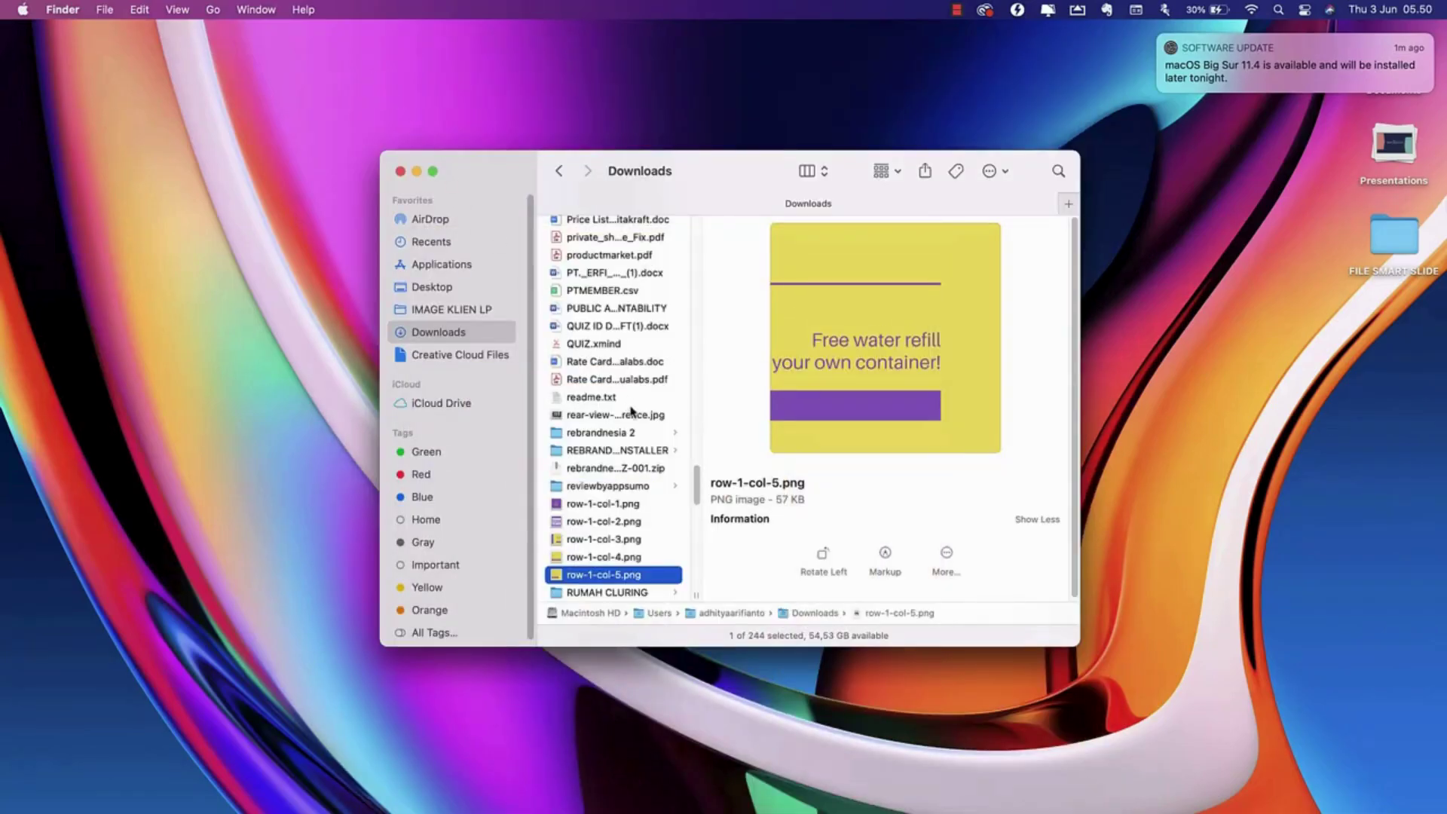
Switch to Chrome, search Google for "facebook studio creator" in a new tab, and open Facebook Creator Studio.
key("ctrl+Right")
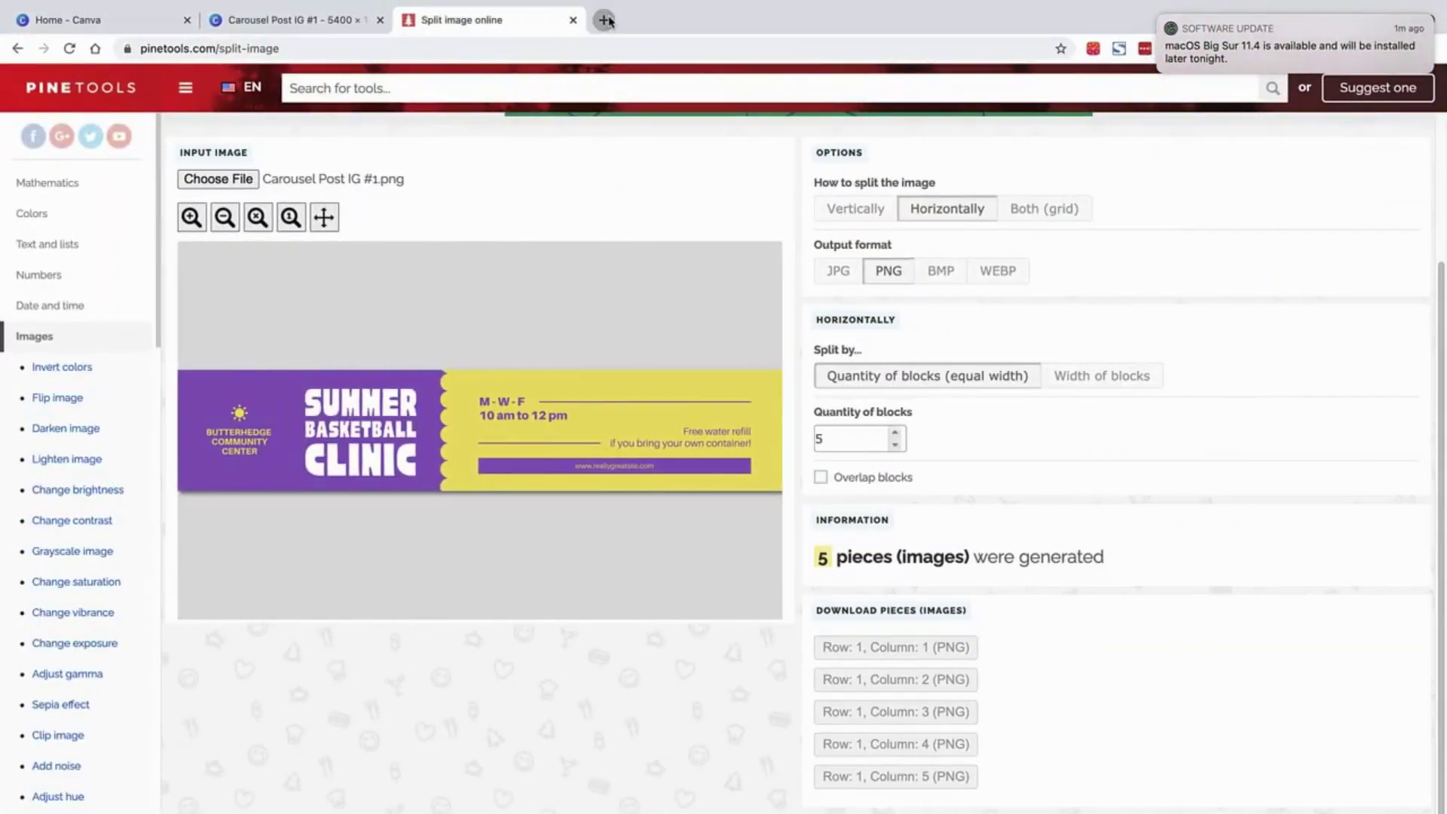
left_click(605, 20)
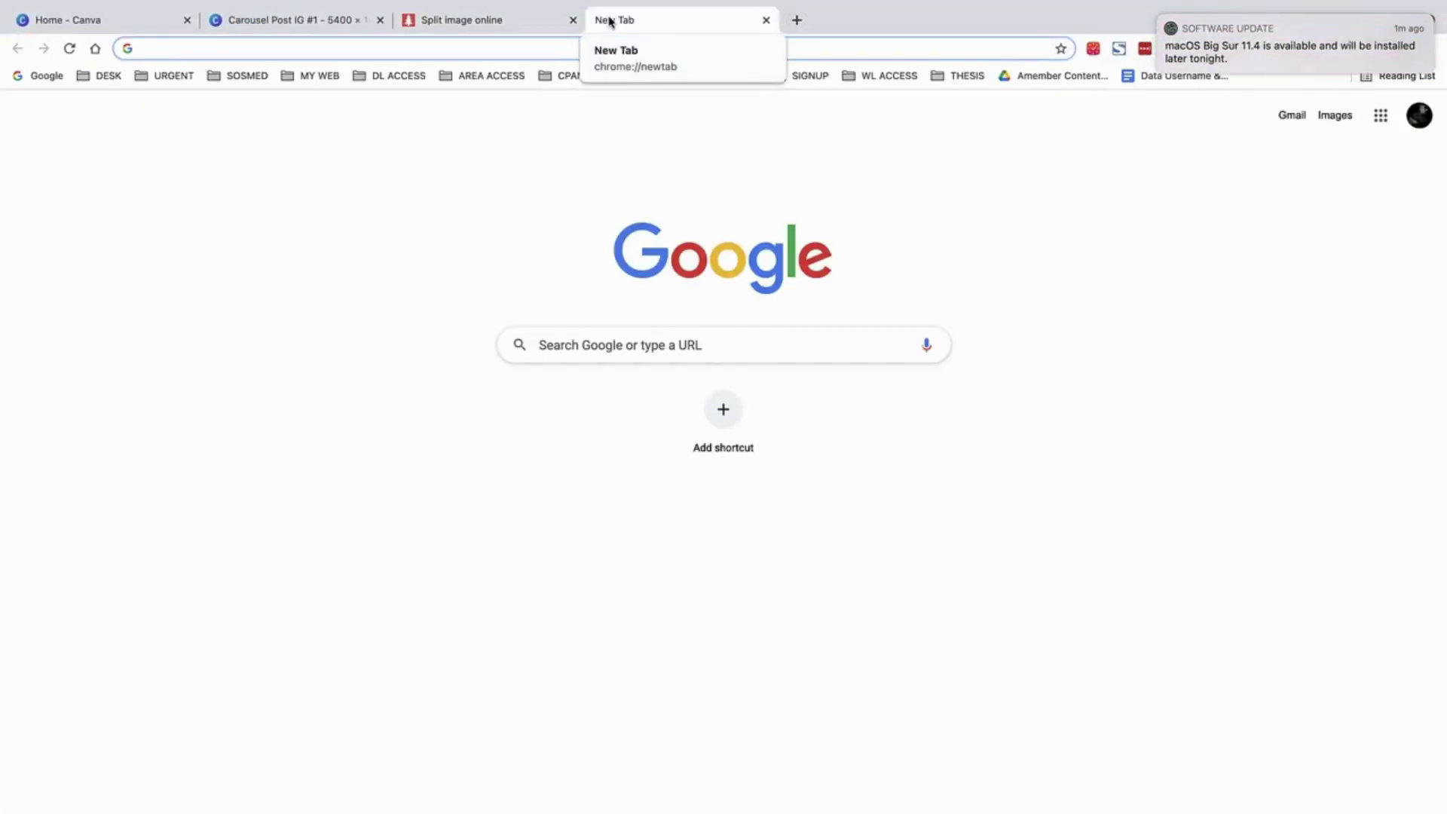
type("ins")
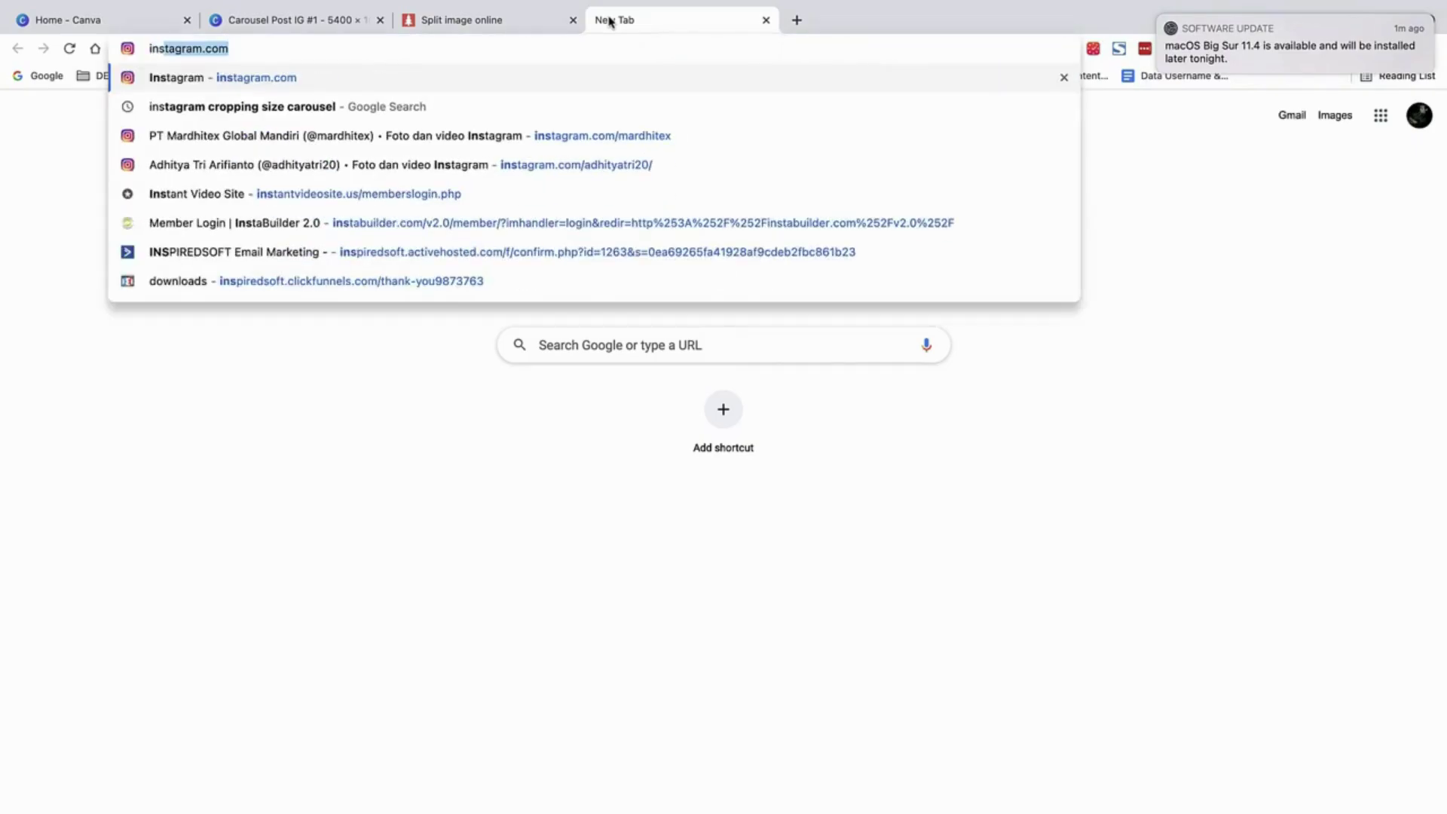
type("tag")
key("BackSpace")
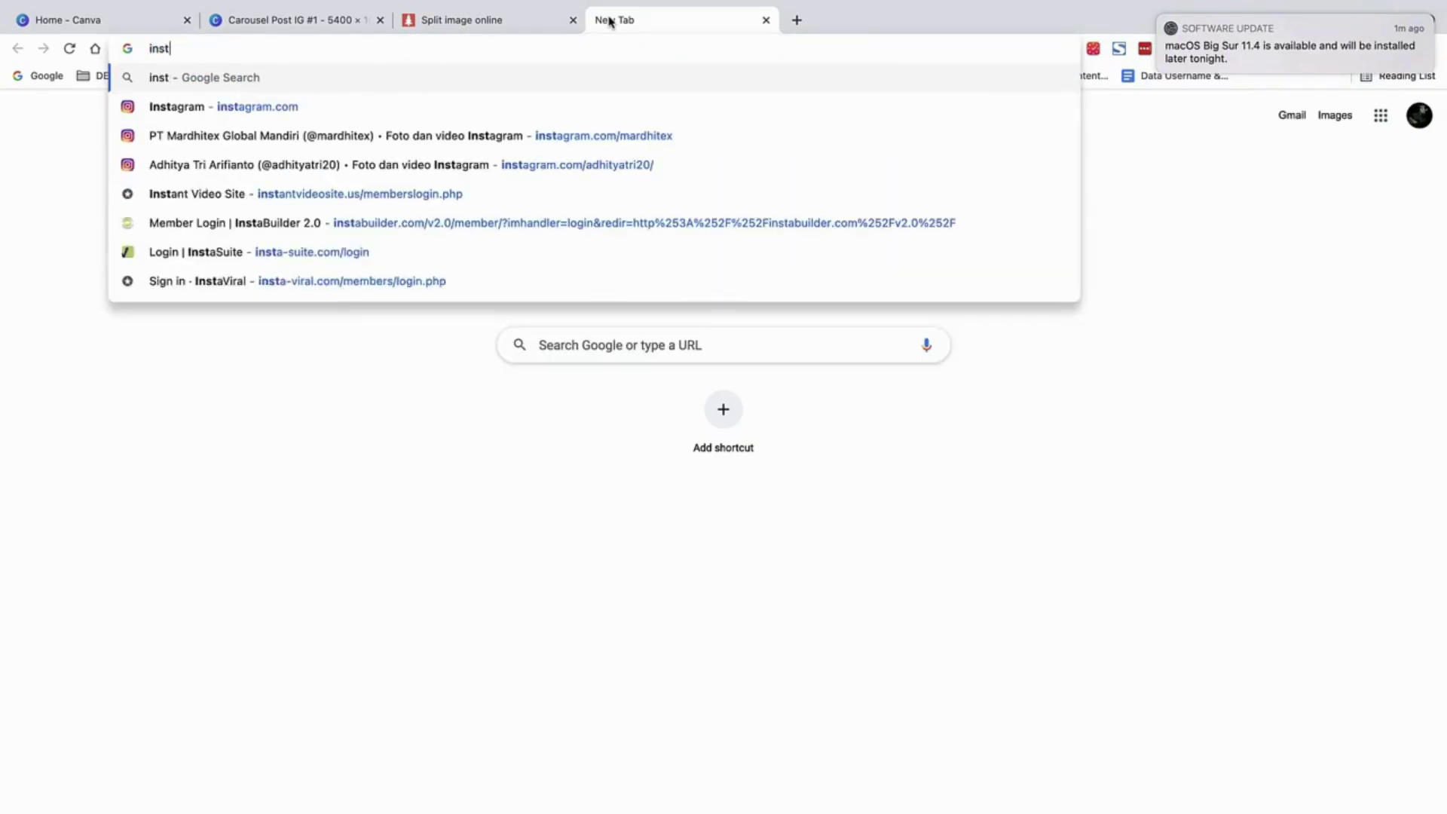
type("gram")
key("BackSpace")
key("super+a")
type("facebook")
key("Down")
key("Return")
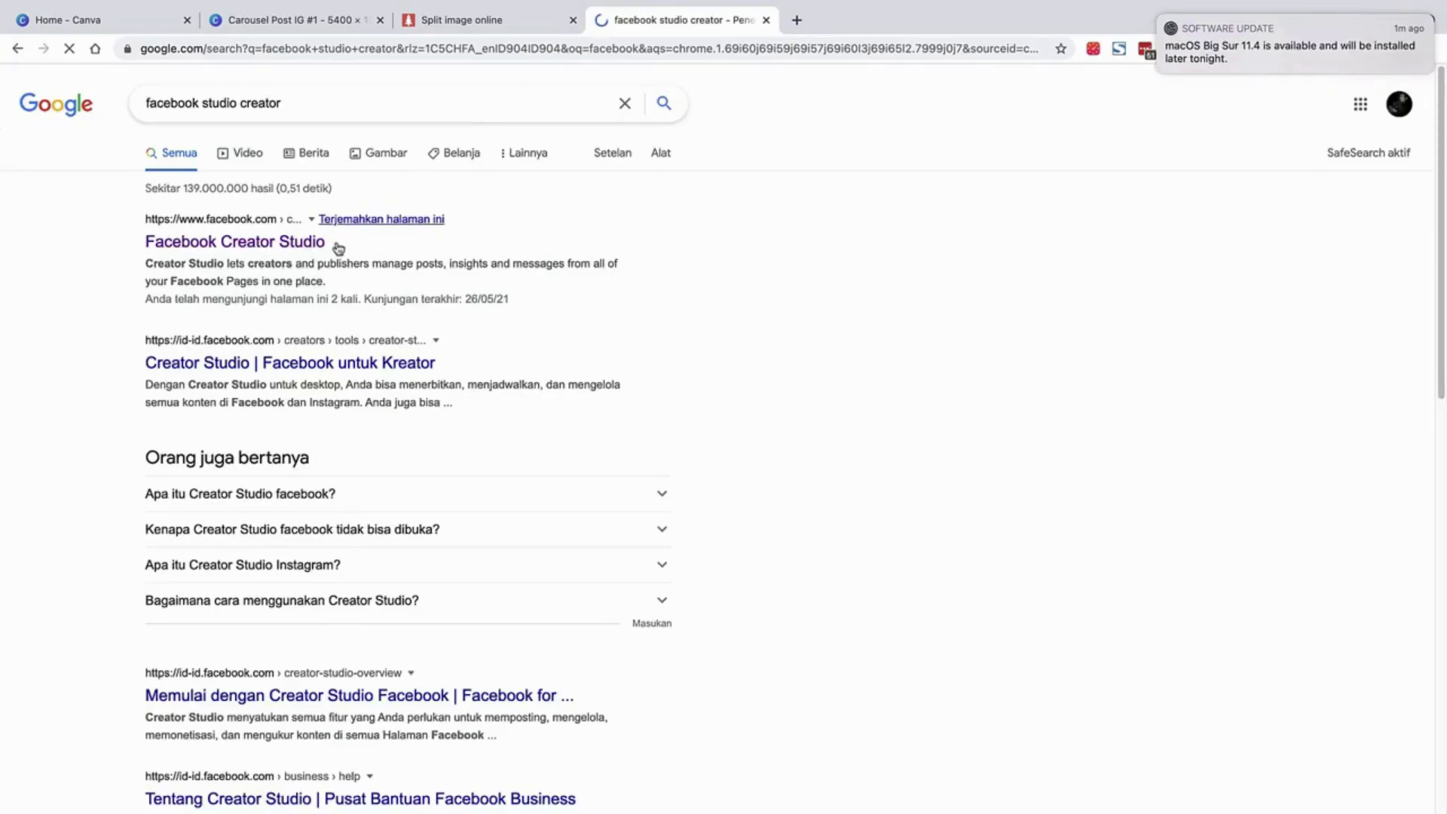
Return to the Carousel Post IG #1 design, dismiss its saved-design message, and close the design.
left_click(309, 22)
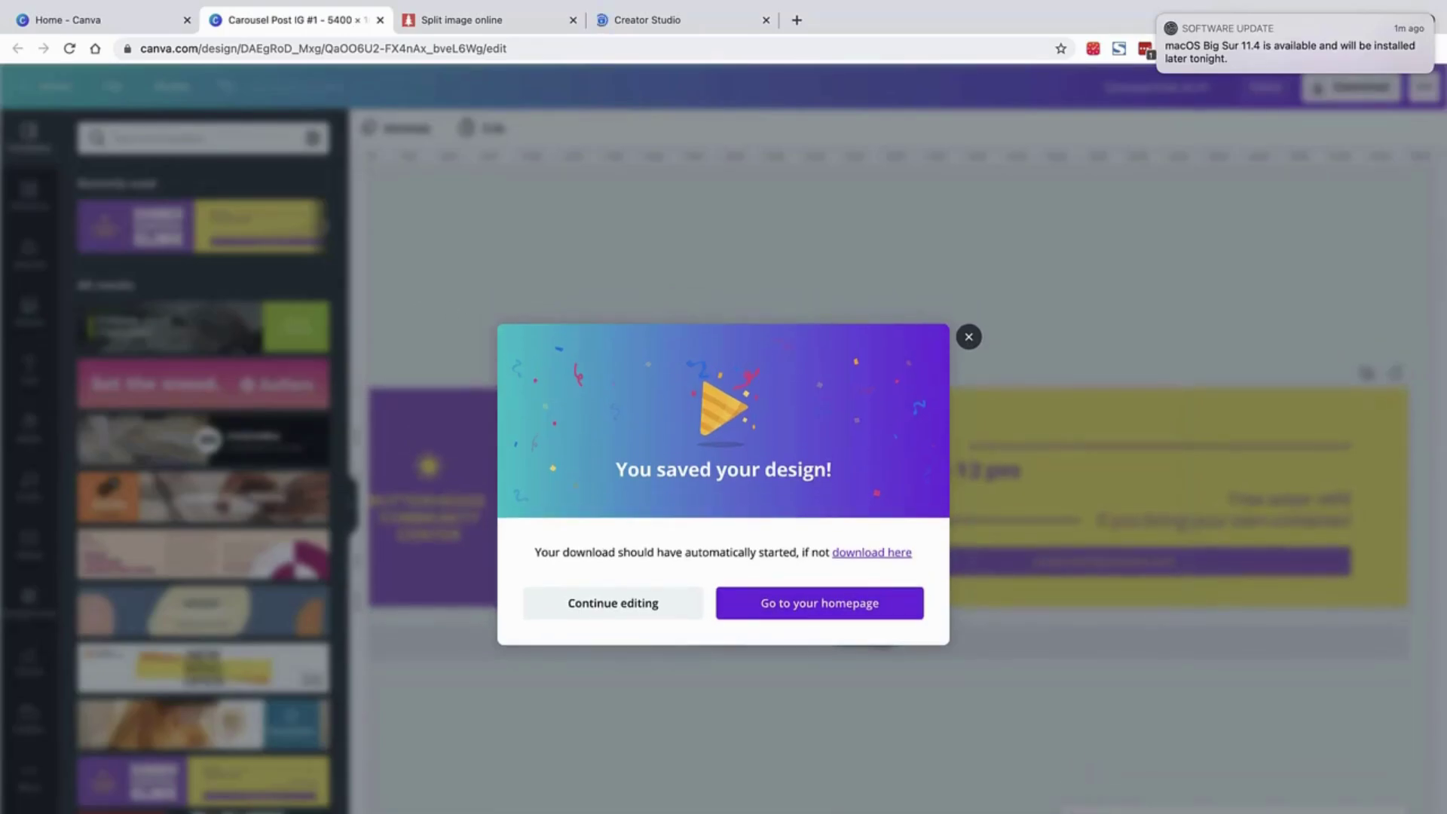
left_click(968, 337)
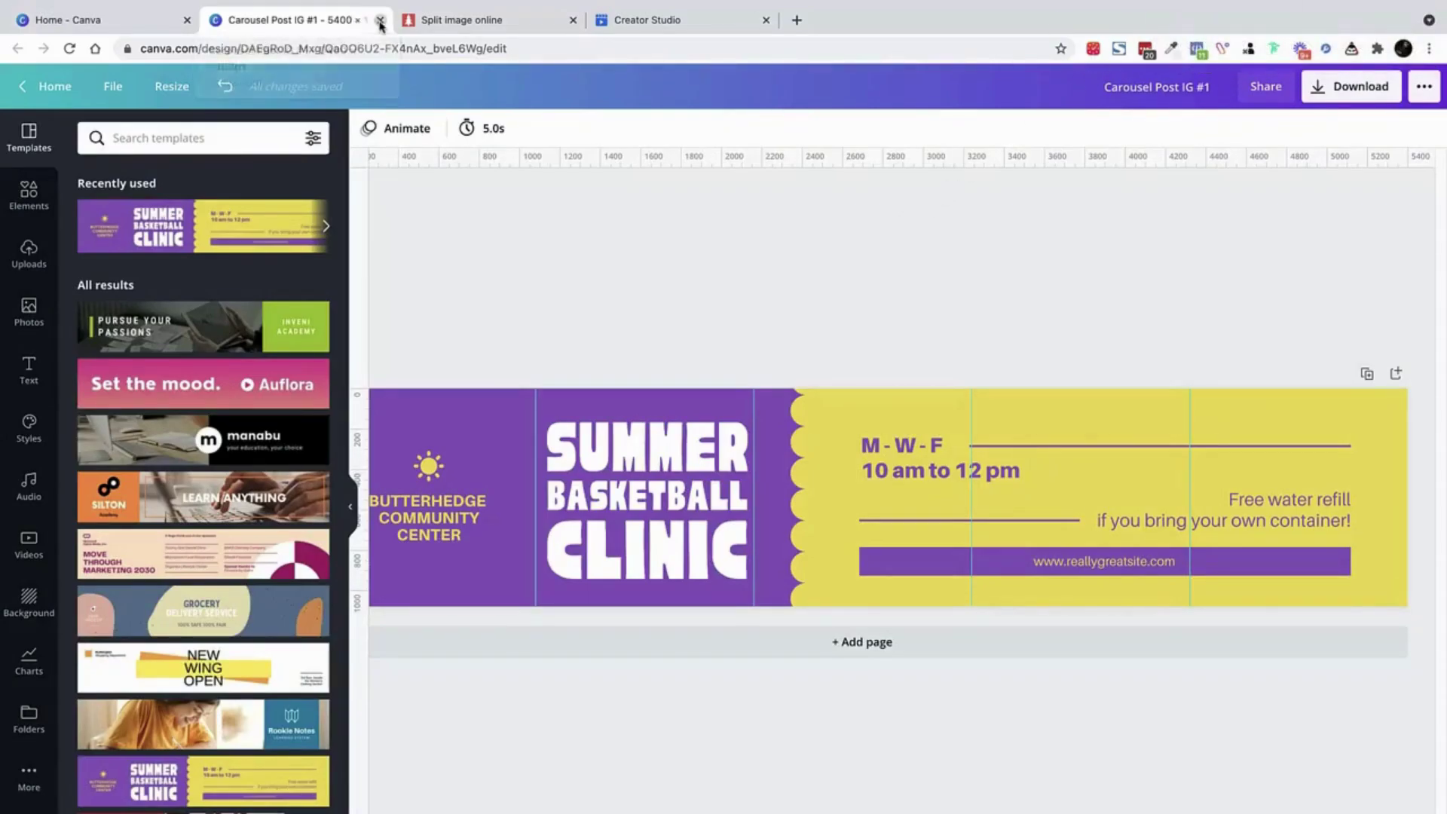
left_click(380, 19)
Go to the Canva home page, dismiss the custom size form, and create a new blank Instagram Post design.
left_click(79, 19)
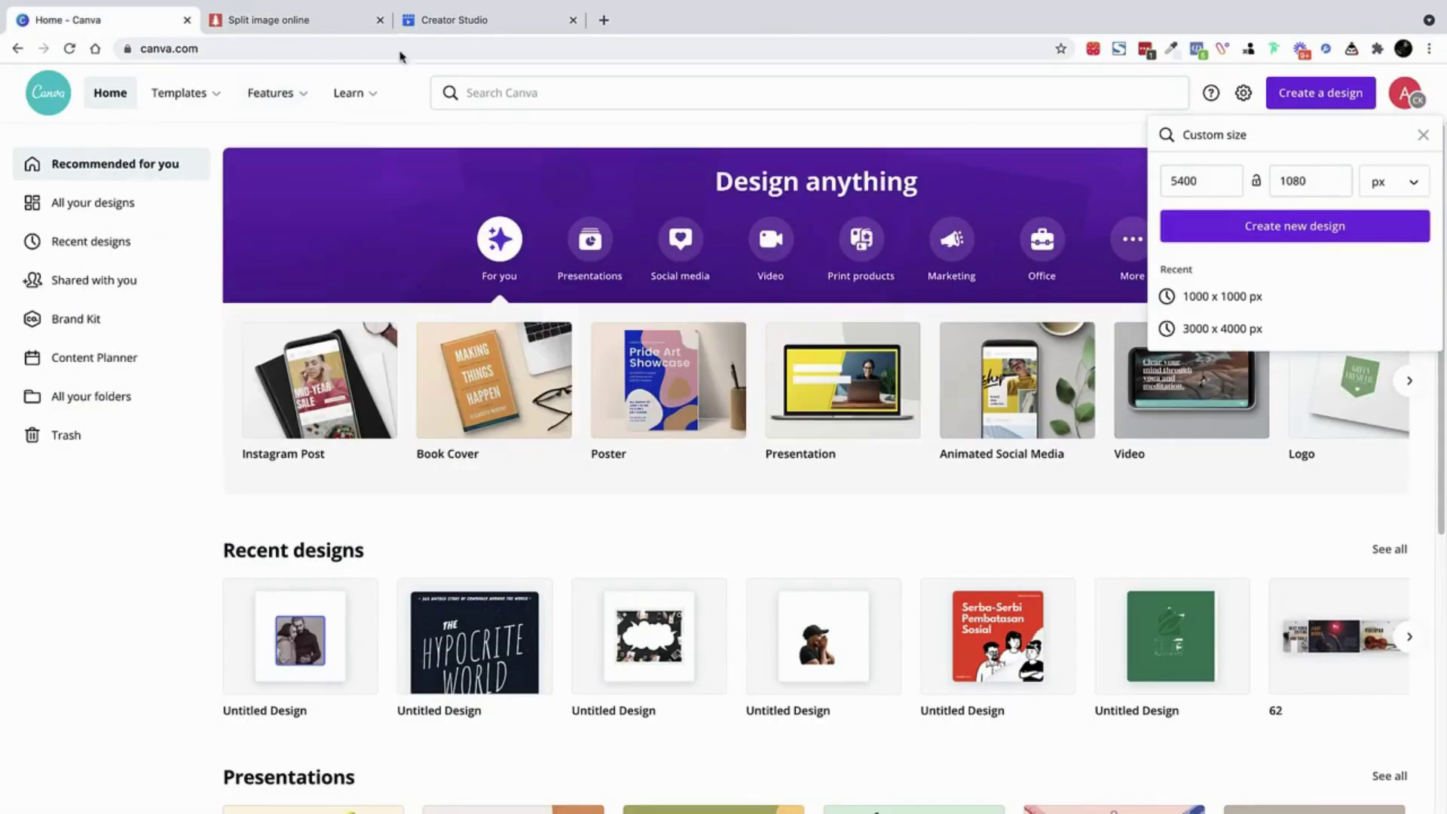
left_click(1085, 102)
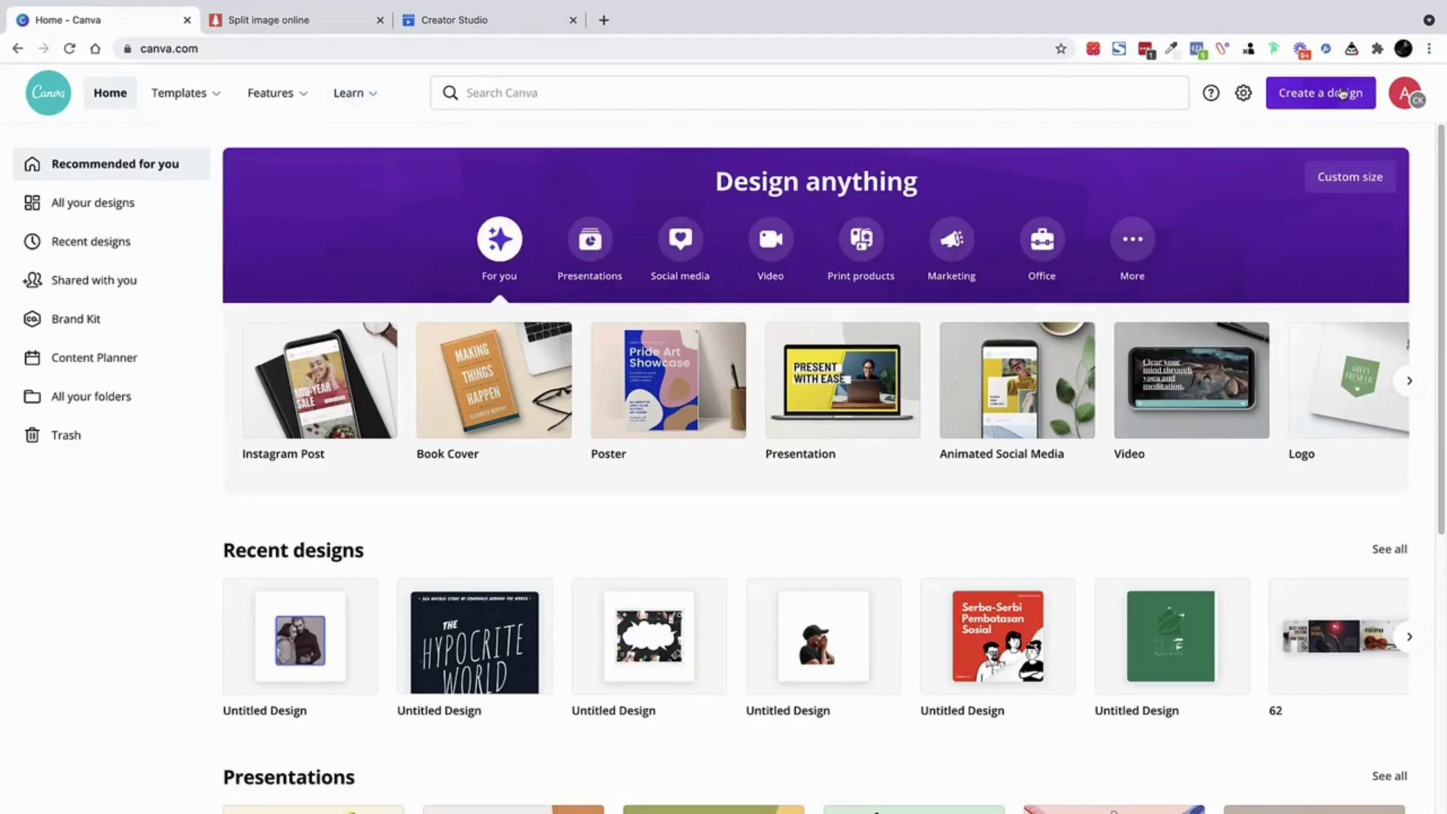
left_click(1349, 176)
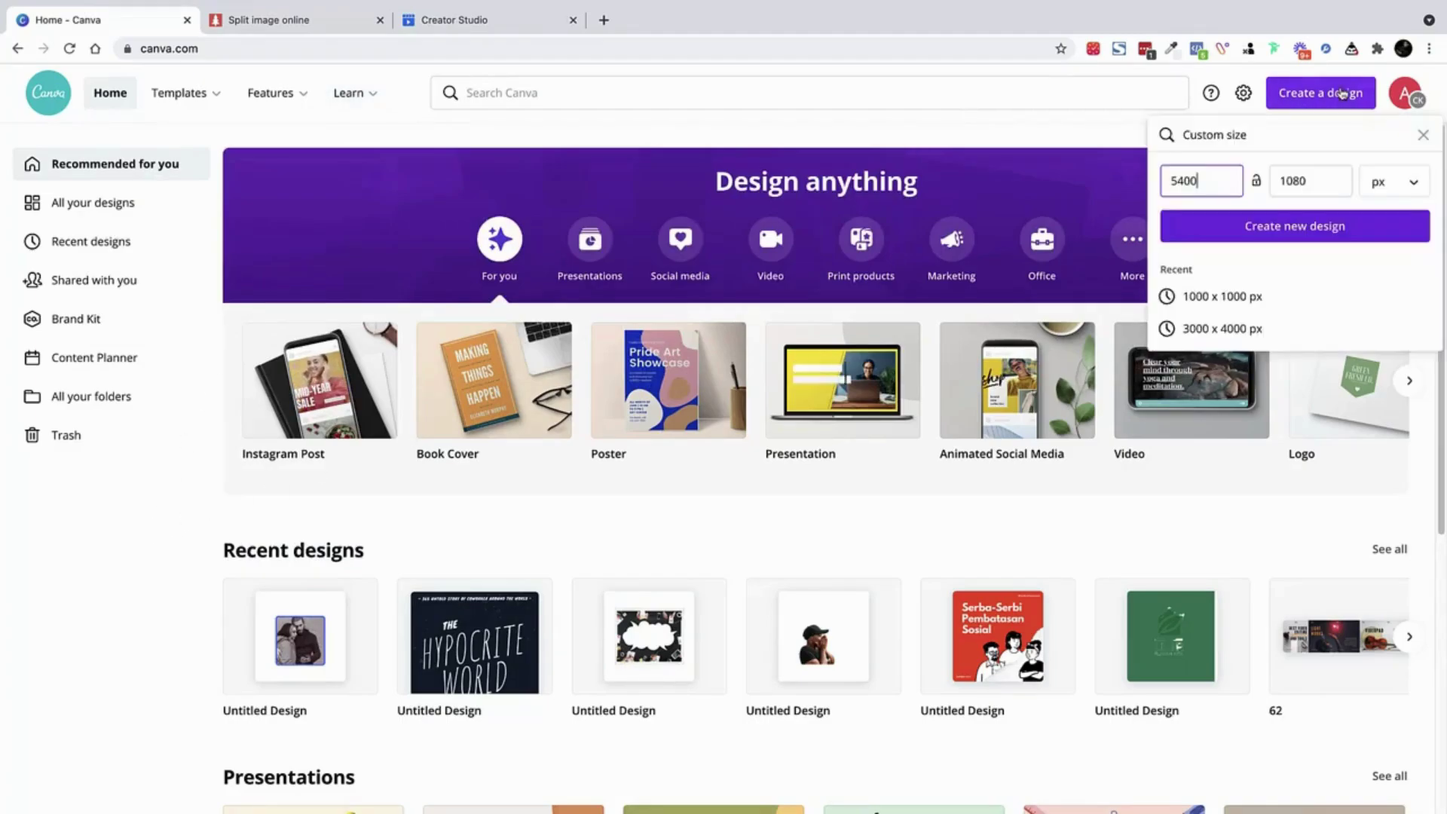
left_click(1422, 134)
left_click(1224, 202)
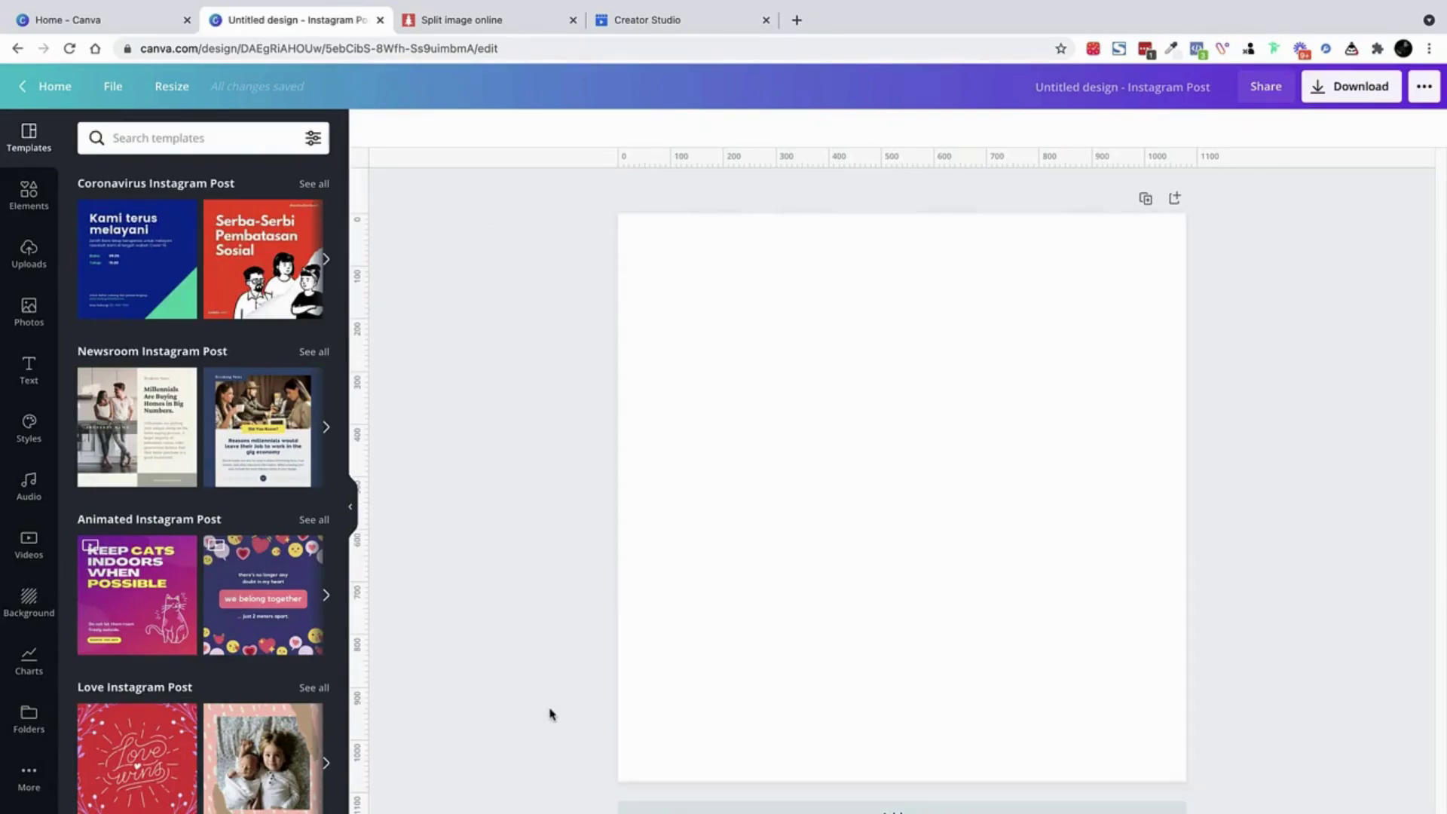
Add four blank pages to the Instagram Post design, making five pages, and return to page 1.
left_click(1174, 199)
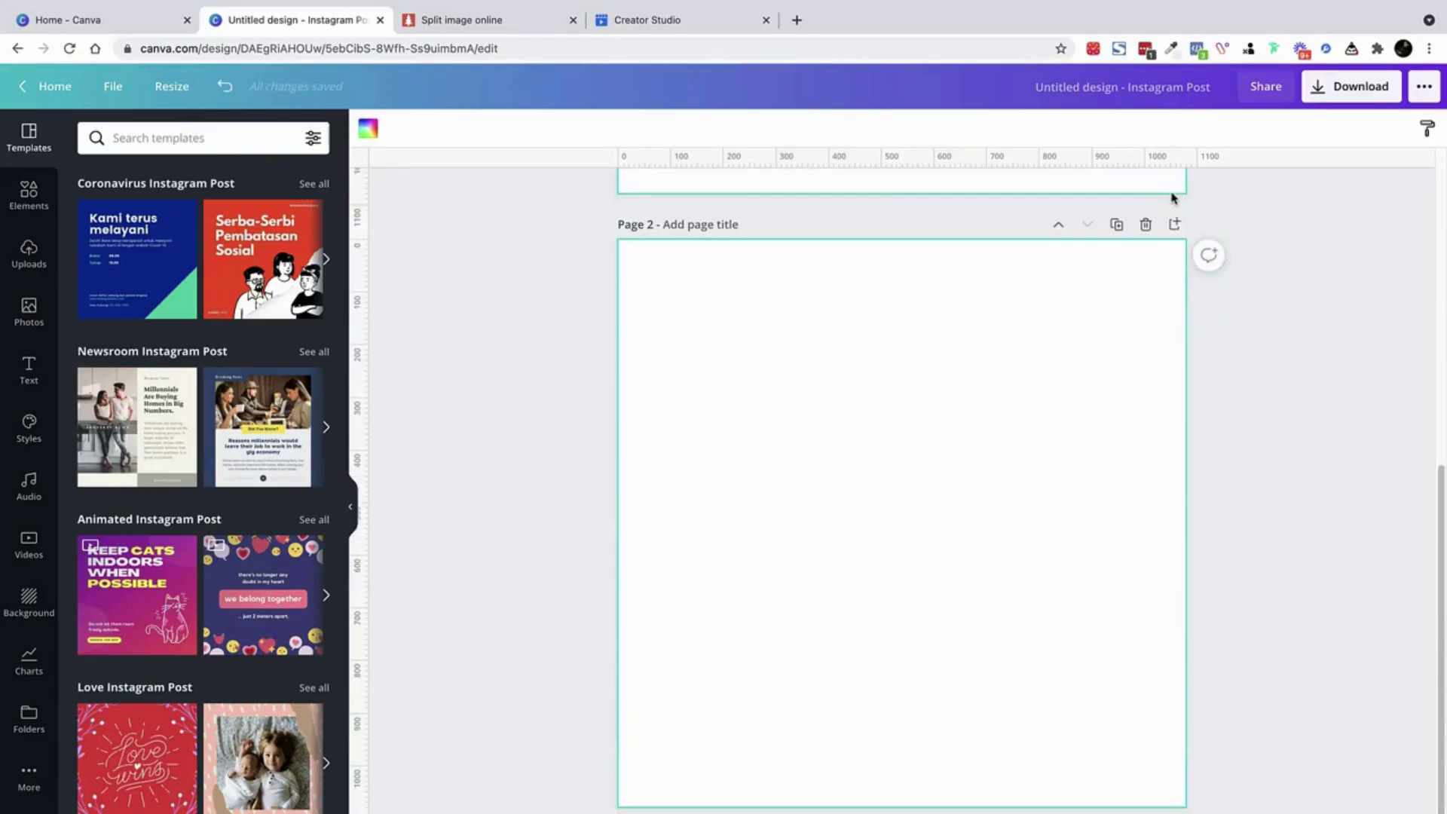
left_click(1174, 224)
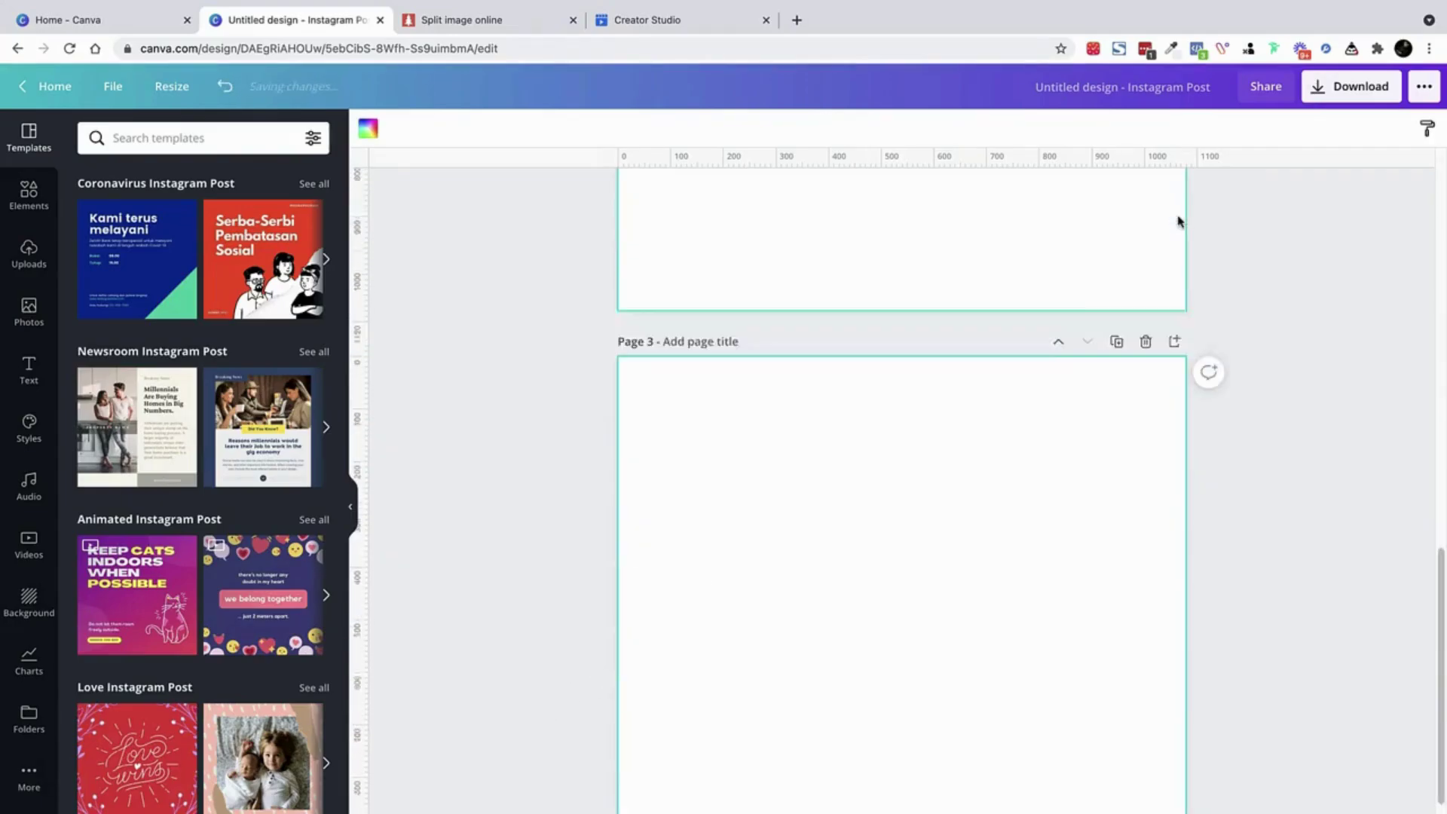
left_click(1174, 250)
left_click(1174, 250)
scroll(909, 339, "up", 3)
scroll(909, 339, "up", 20)
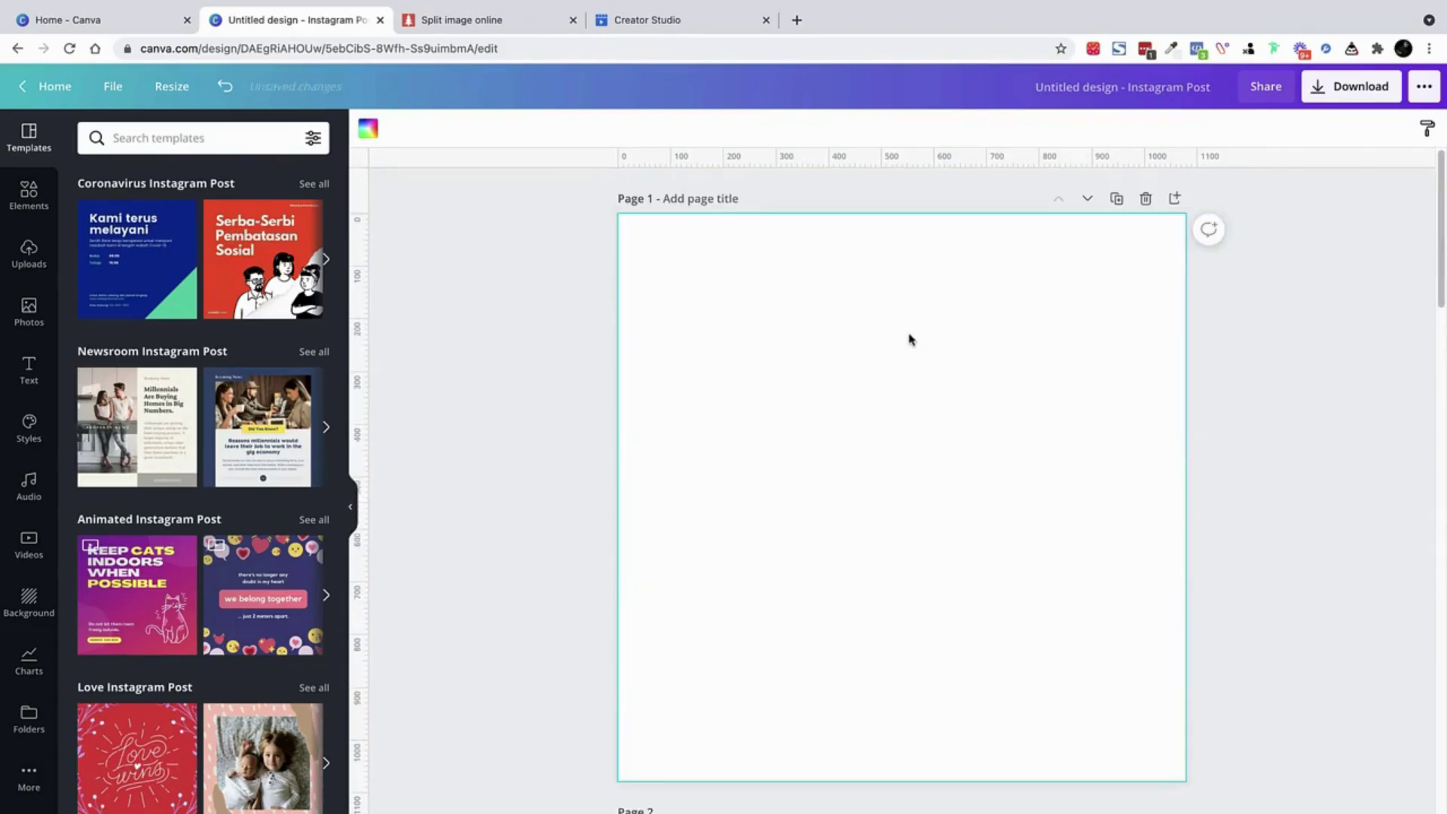
Upload the five slides row-1-col-1.png to row-1-col-5.png from the Downloads folder on the device.
left_click(29, 252)
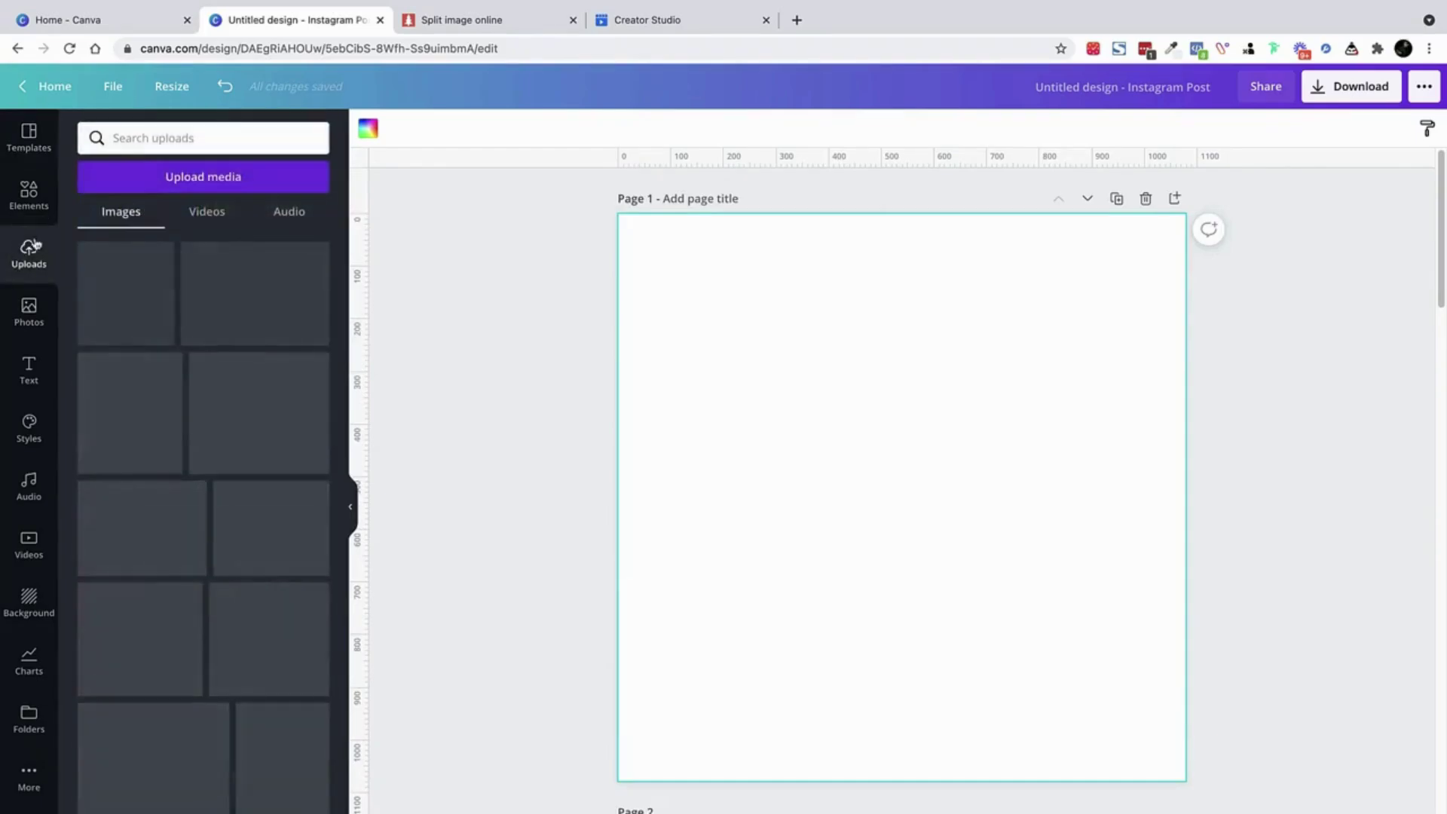
left_click(143, 175)
left_click(105, 219)
scroll(595, 541, "down", 10)
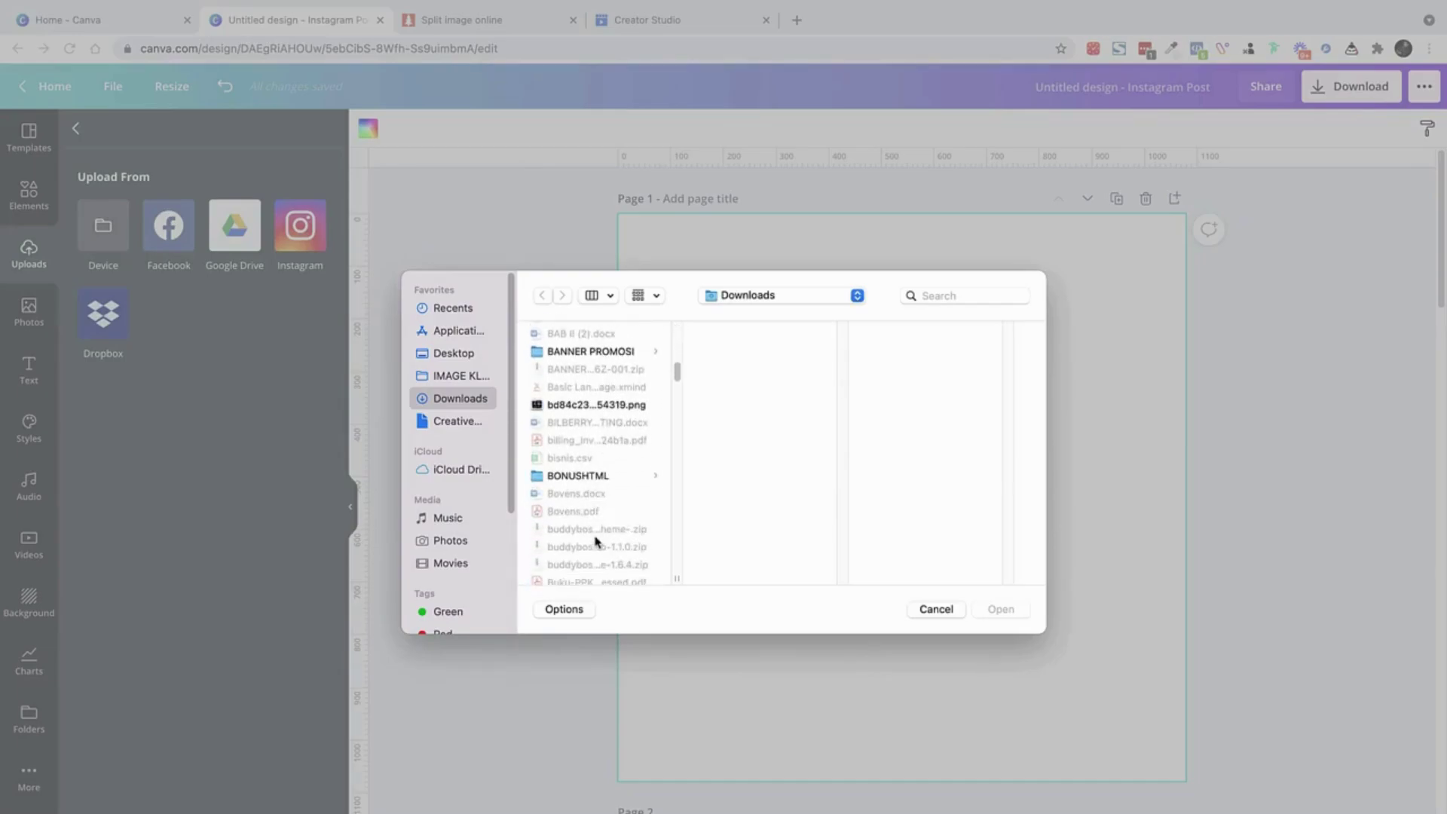
scroll(595, 541, "down", 10)
left_click(595, 580)
scroll(602, 528, "down", 3)
left_click(614, 419)
left_click(593, 473, "shift")
left_click(591, 488, "shift")
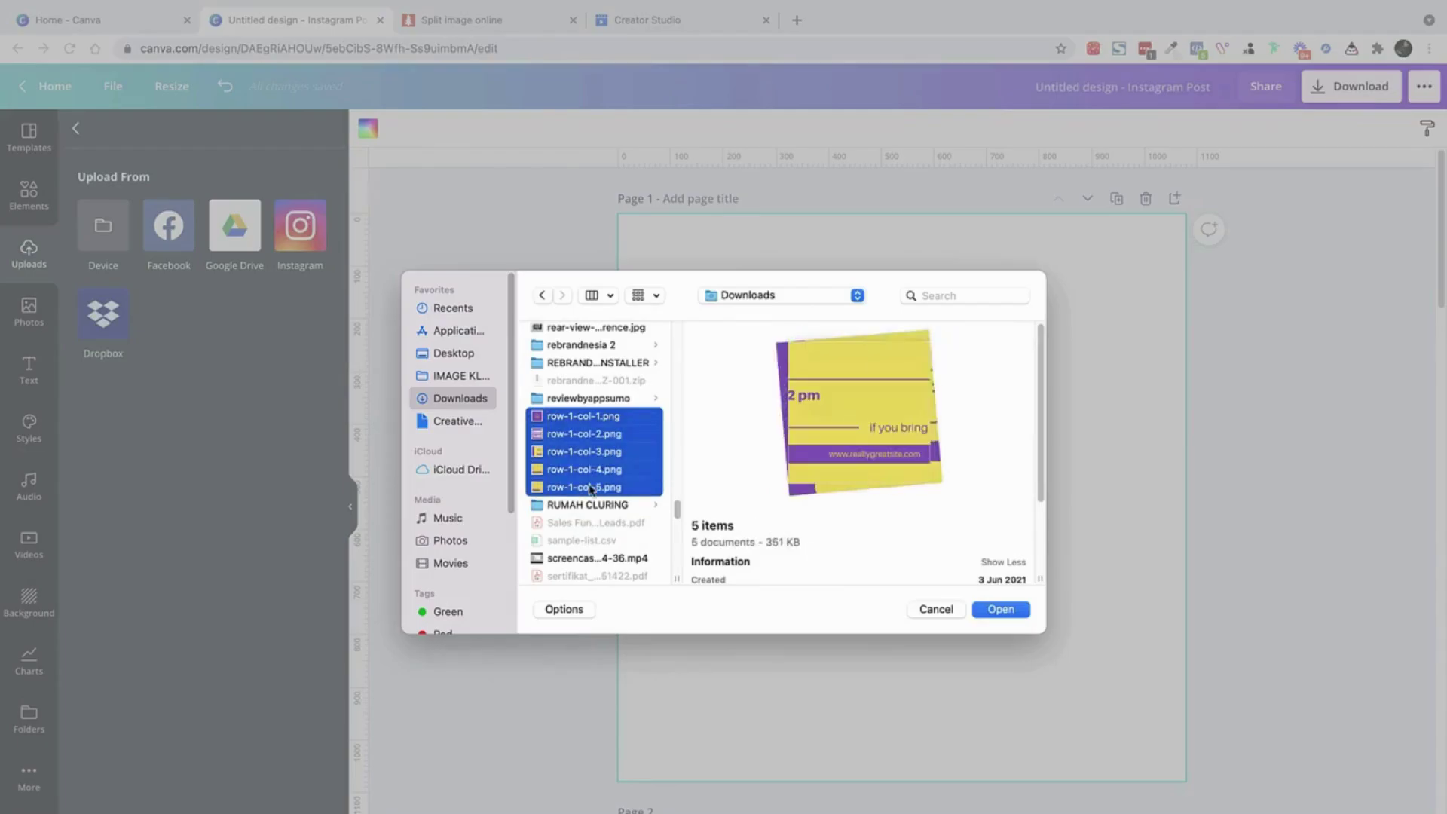
key("Return")
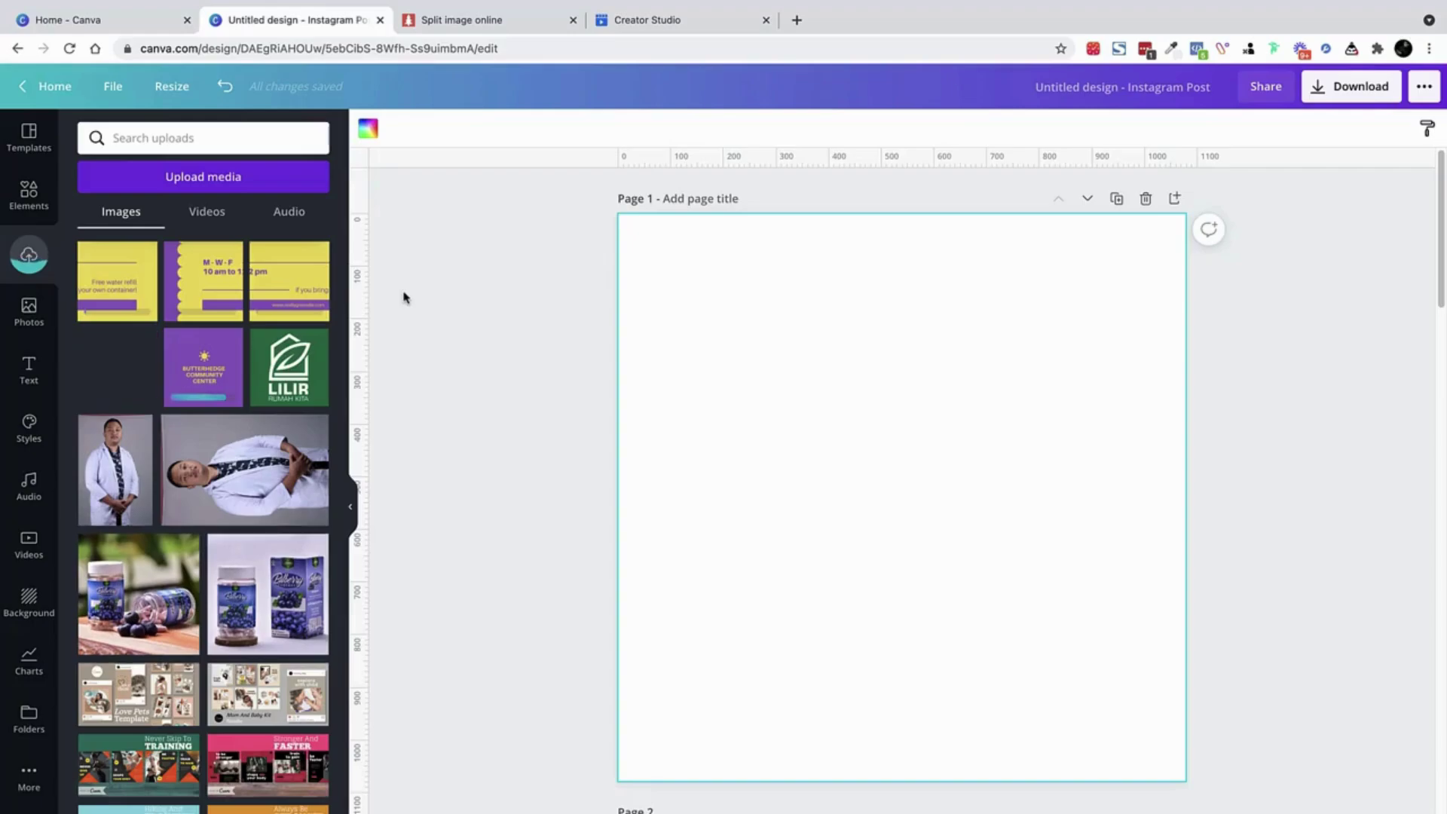
Place the uploaded Butterhedge Community Center slide on page 1 and enlarge it to fill the page.
left_click(210, 372)
left_click_drag(875, 434, 766, 324)
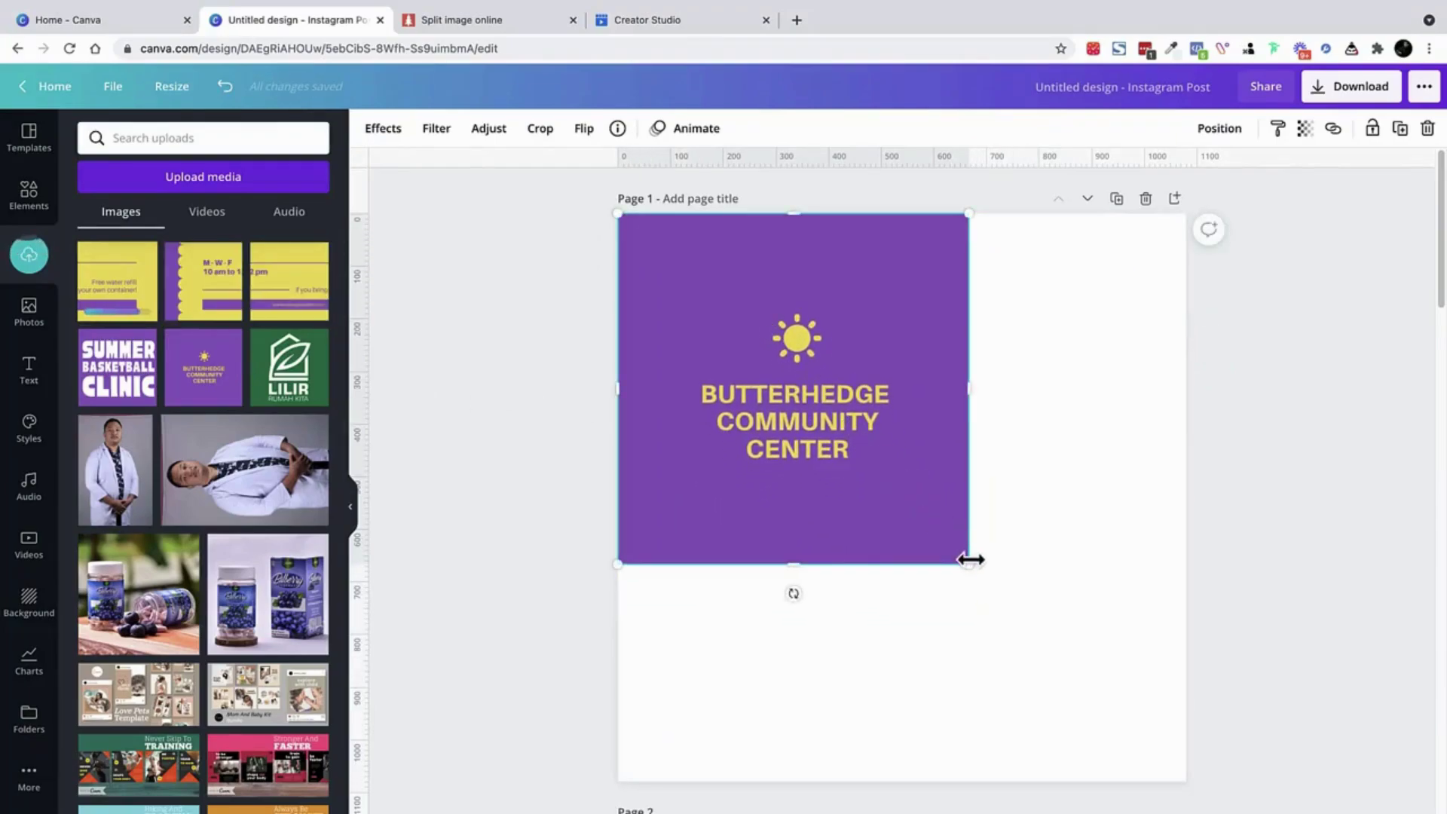
left_click_drag(968, 563, 1243, 730)
left_click(457, 611)
Place the uploaded Summer Basketball Clinic slide on page 2 and enlarge it to fill the page.
scroll(457, 611, "down", 5)
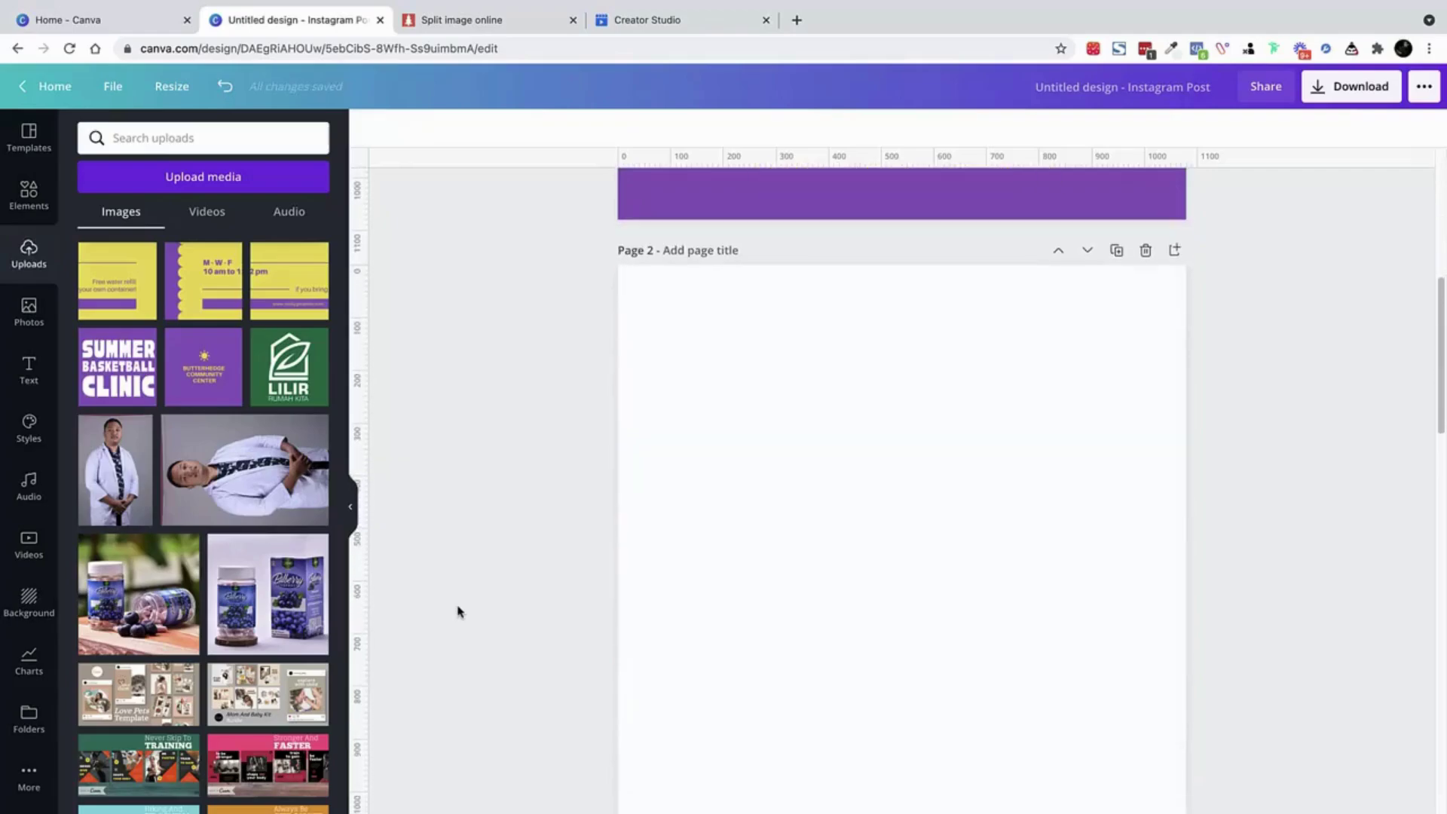
left_click(125, 369)
left_click_drag(828, 444, 784, 337)
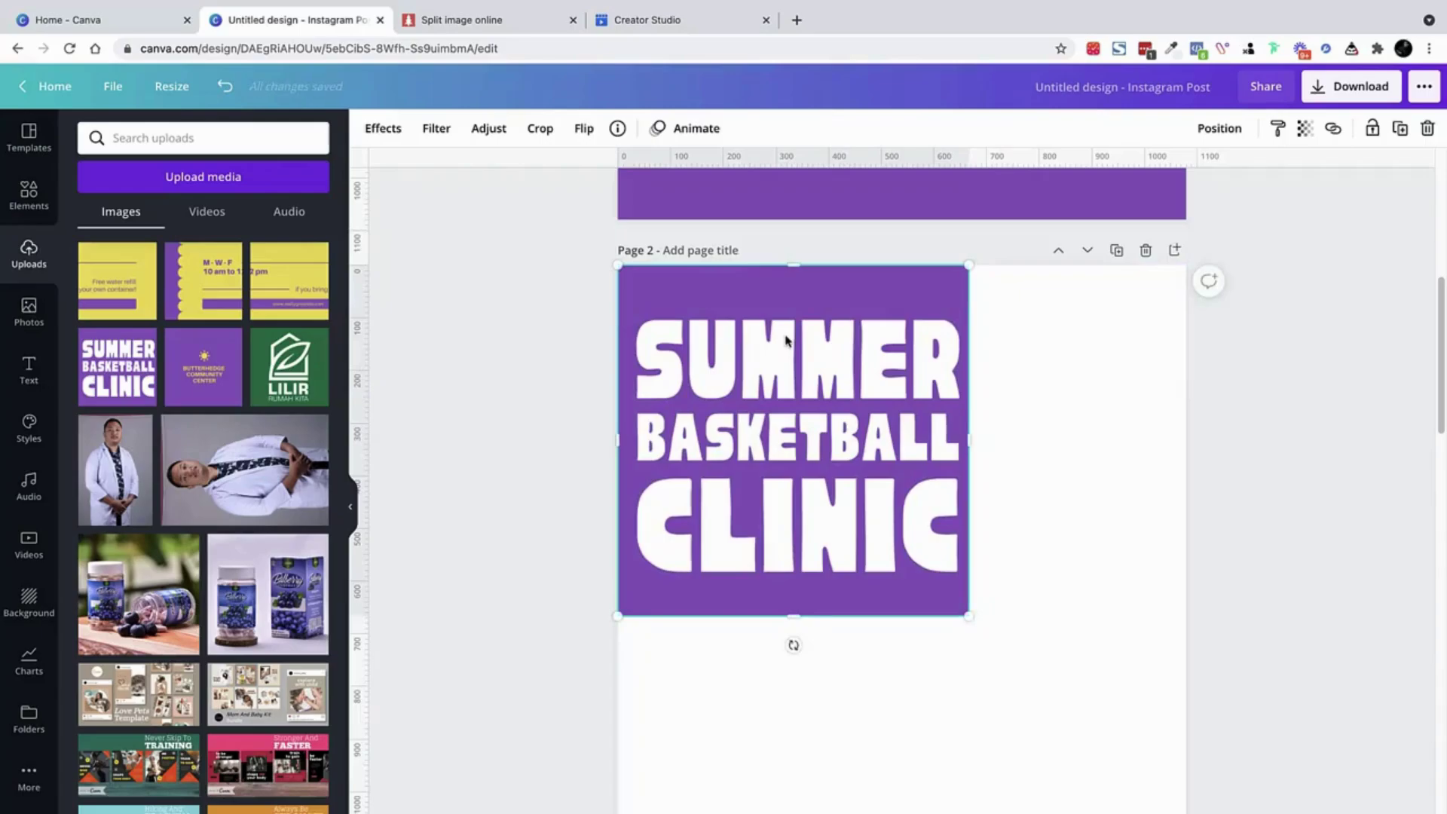
left_click_drag(971, 616, 1233, 784)
scroll(832, 707, "down", 2)
scroll(833, 706, "down", 5)
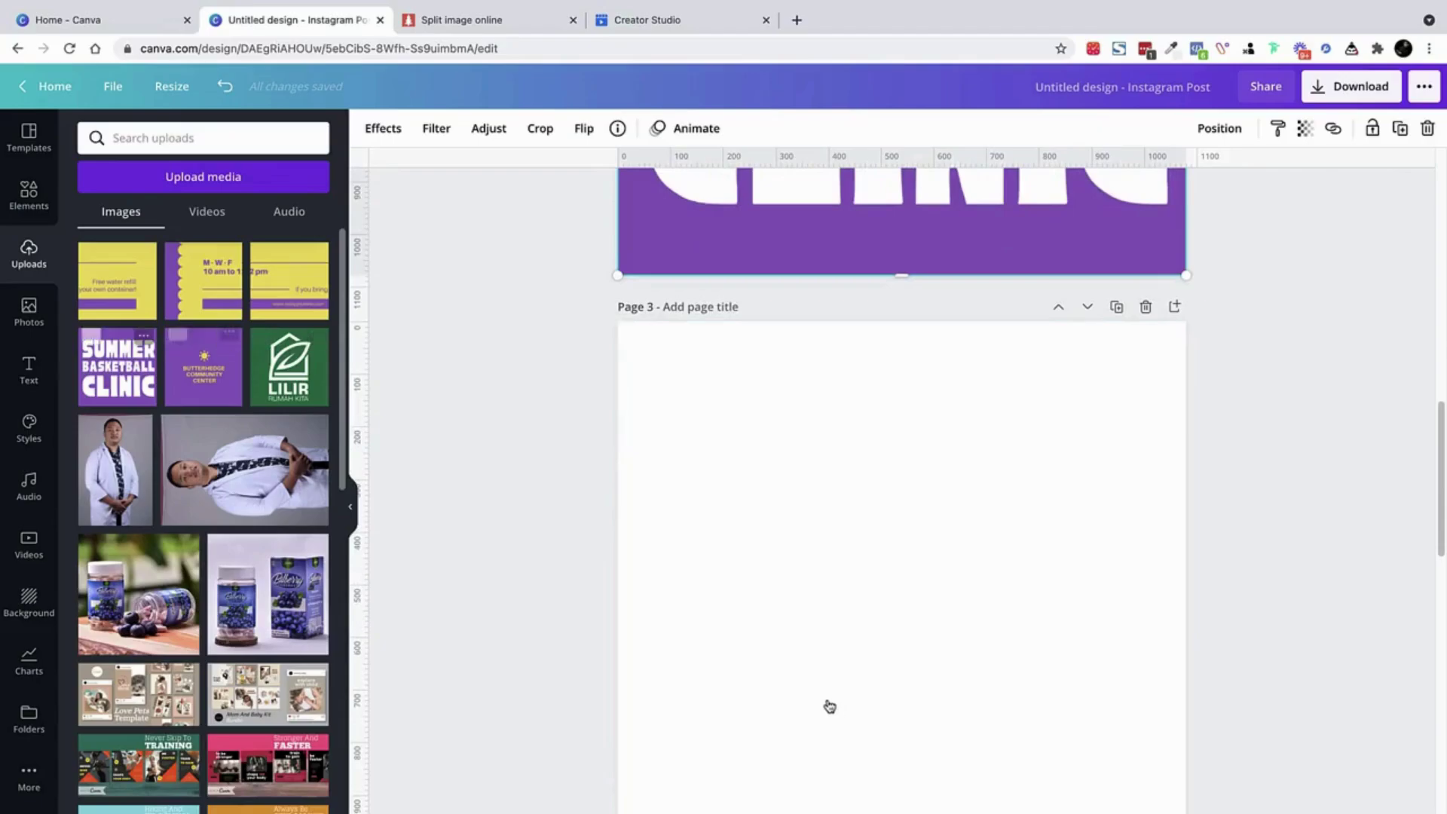
left_click(291, 291)
left_click_drag(816, 537, 736, 468)
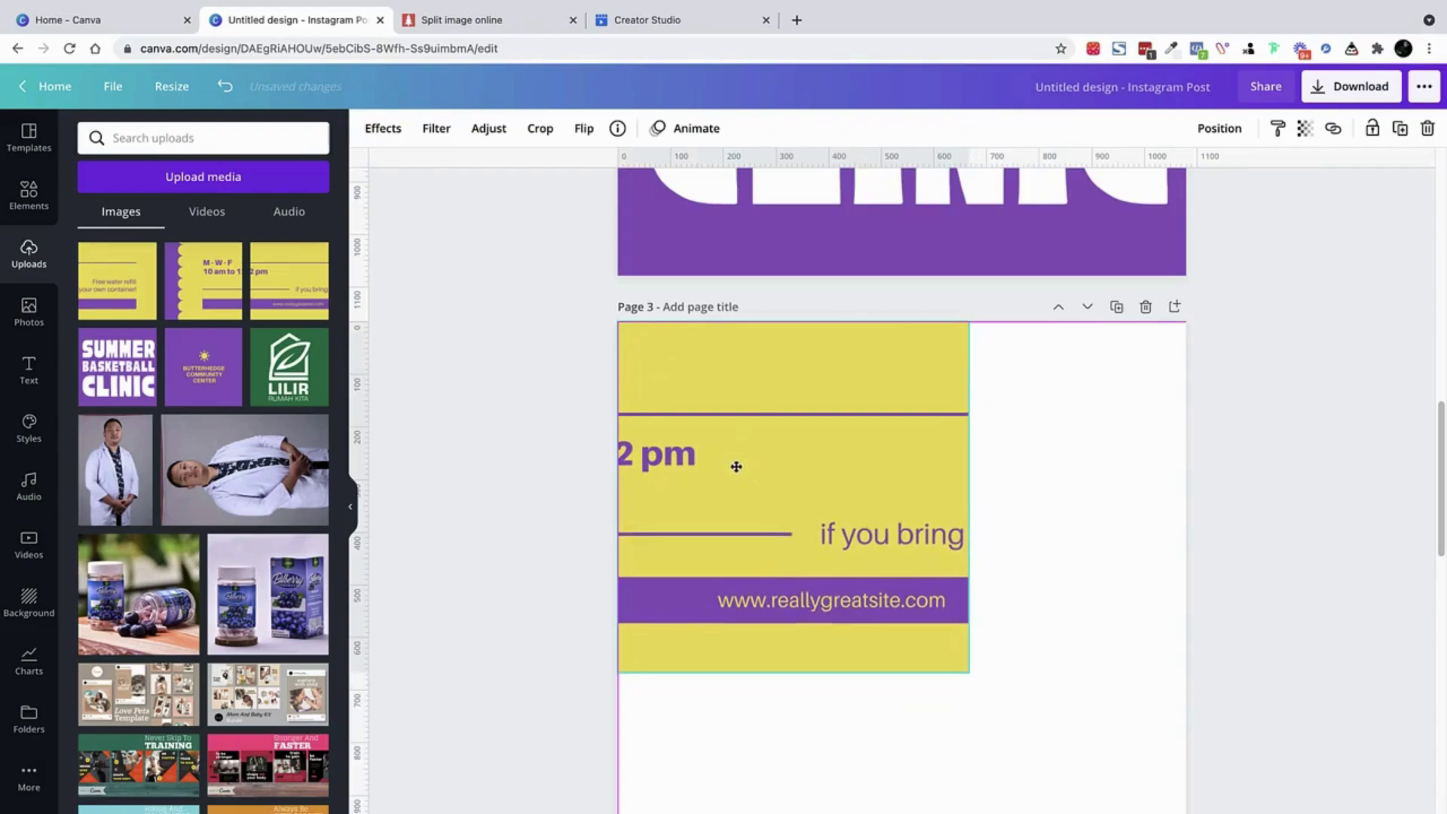
left_click_drag(969, 681, 1150, 807)
scroll(1153, 810, "down", 2)
left_click_drag(1128, 730, 1186, 785)
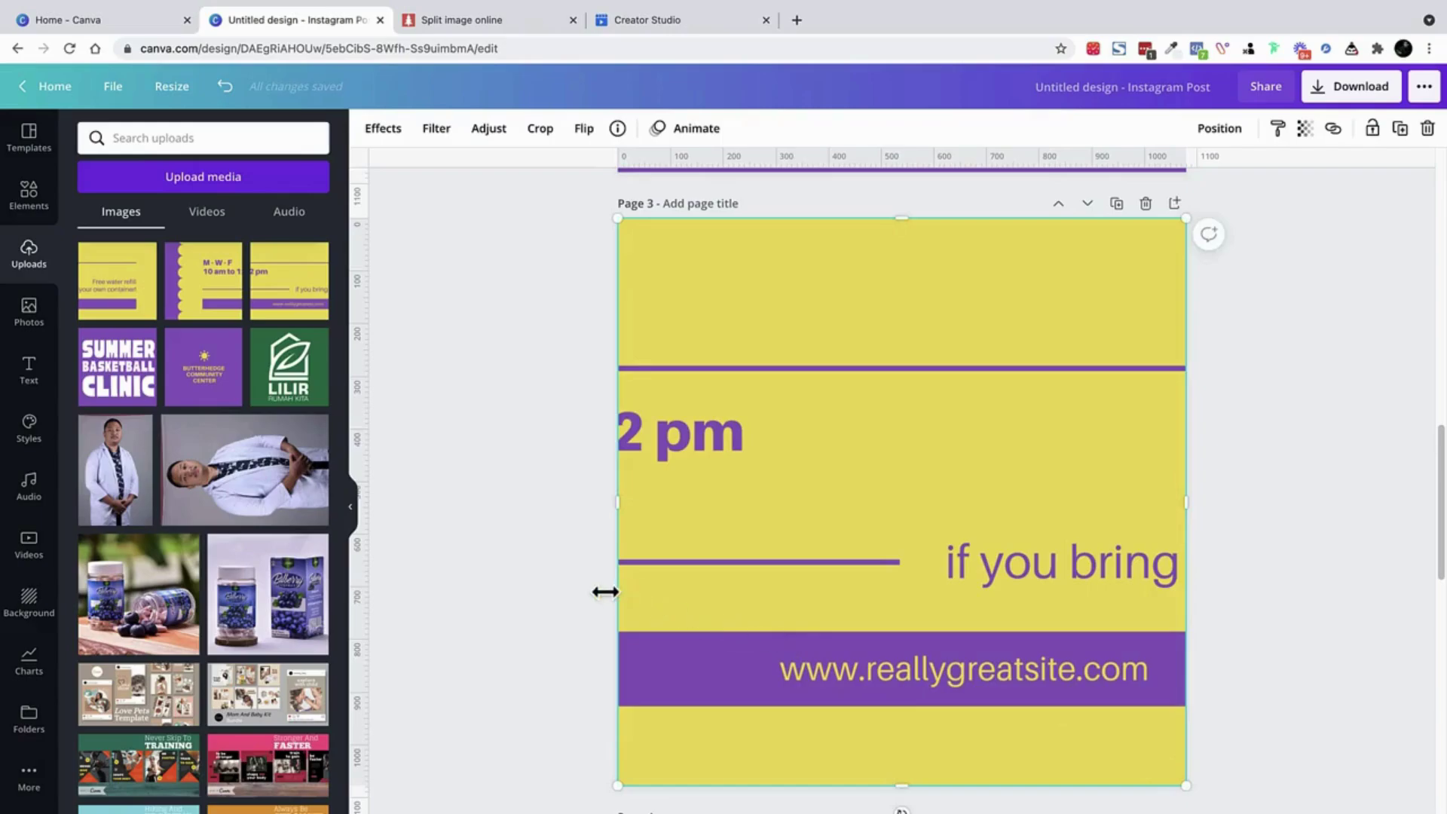
Place the uploaded M-W-F slide with the scalloped purple edge on page 4 and enlarge it to fill the page.
scroll(605, 591, "up", 6)
scroll(605, 592, "down", 8)
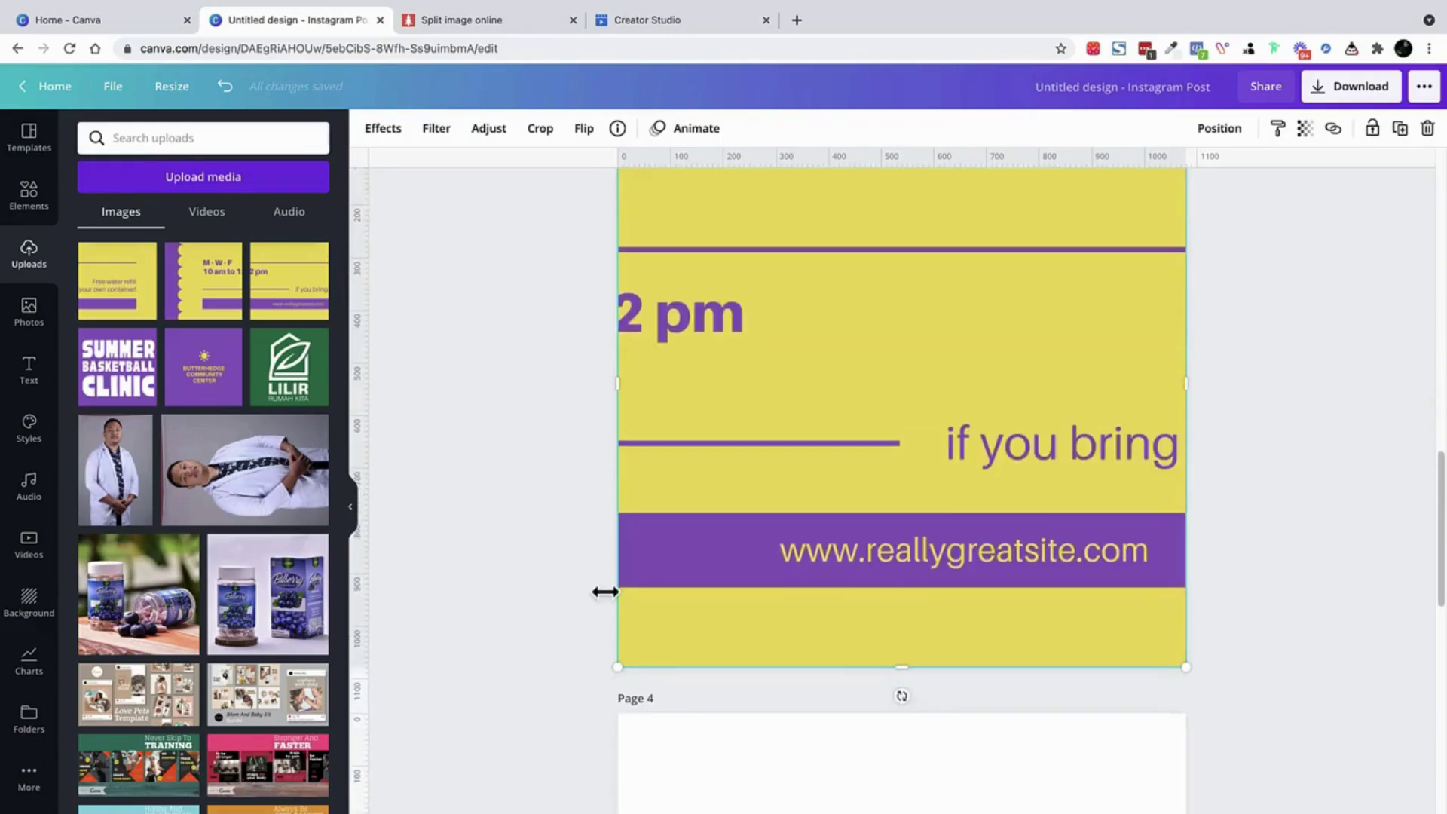
scroll(605, 591, "up", 1)
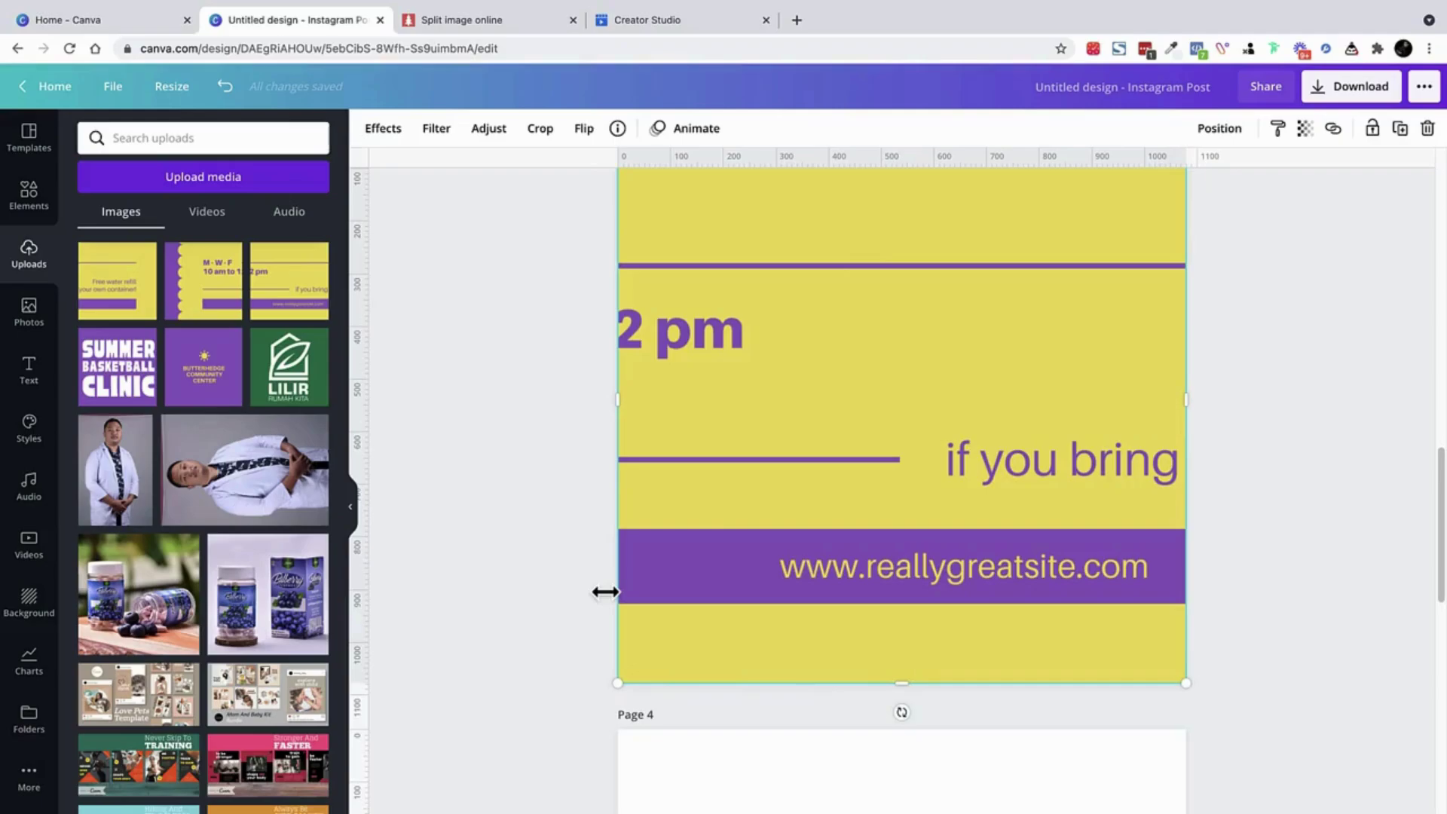
scroll(736, 535, "down", 5)
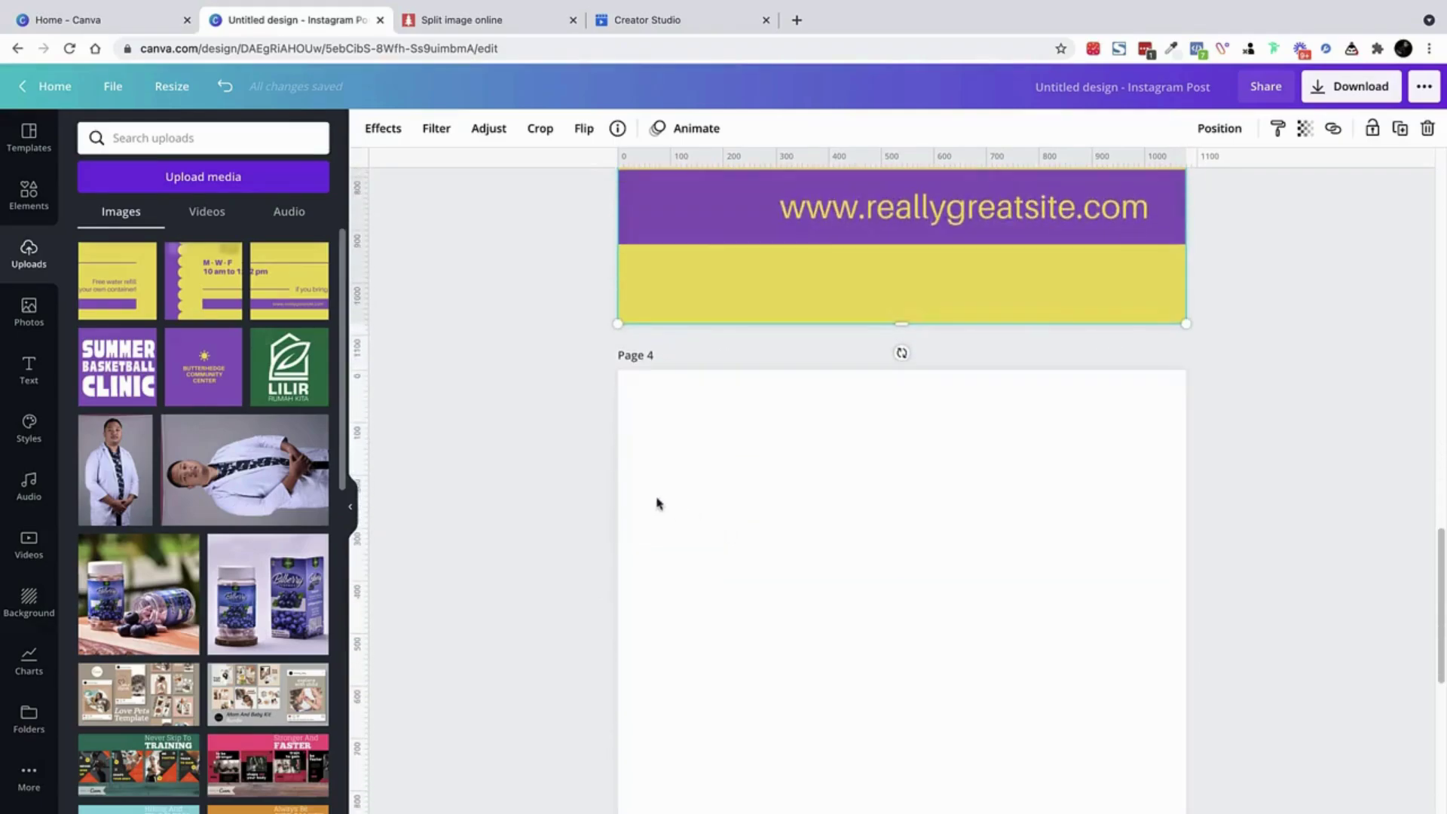
left_click_drag(204, 281, 771, 476)
left_click_drag(882, 491, 750, 449)
scroll(827, 461, "down", 5)
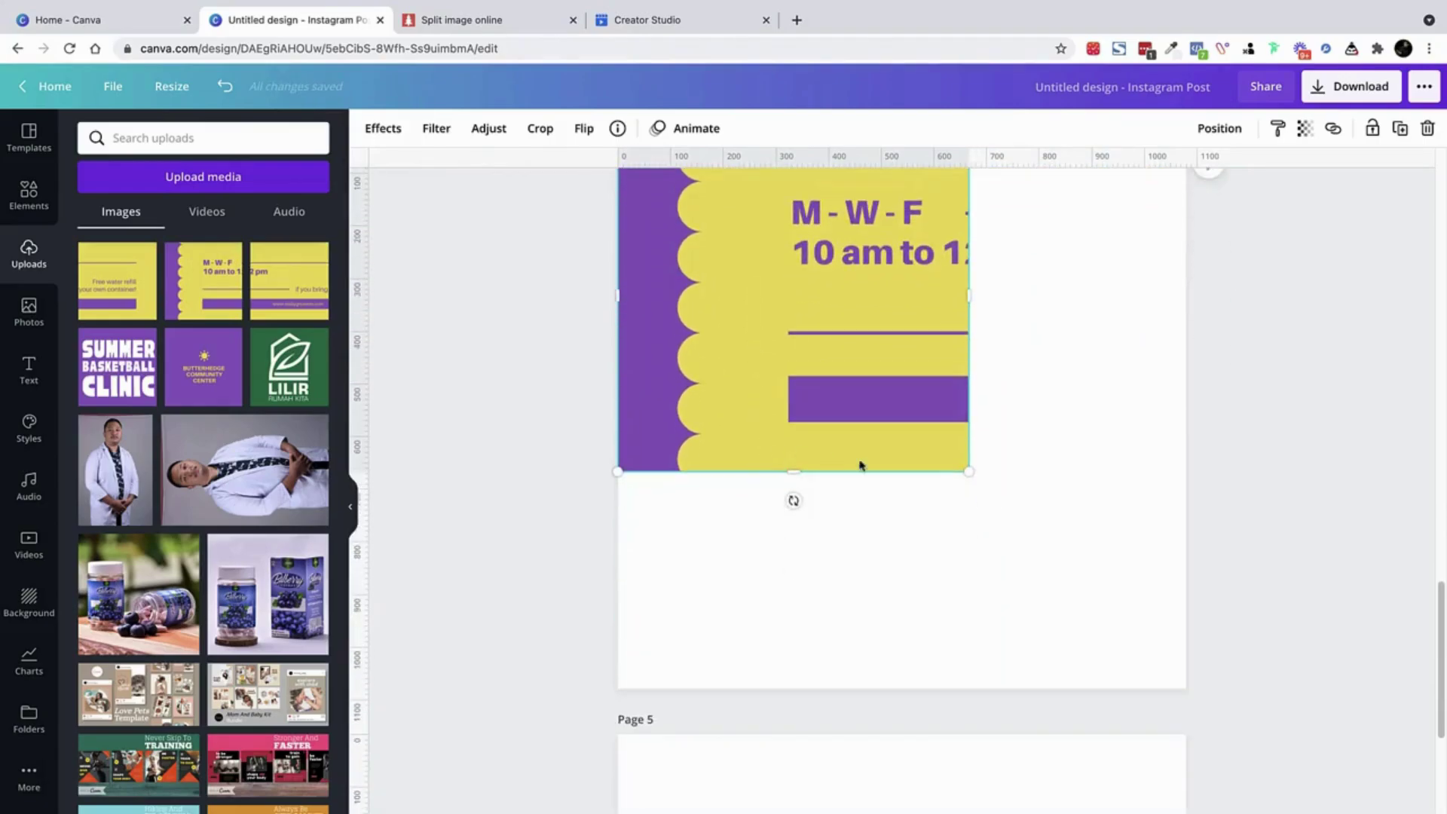
left_click_drag(968, 472, 1224, 654)
Remove the stray "Free water refill" slide from page 4, place it on page 5, and enlarge it to fill the page.
left_click(117, 280)
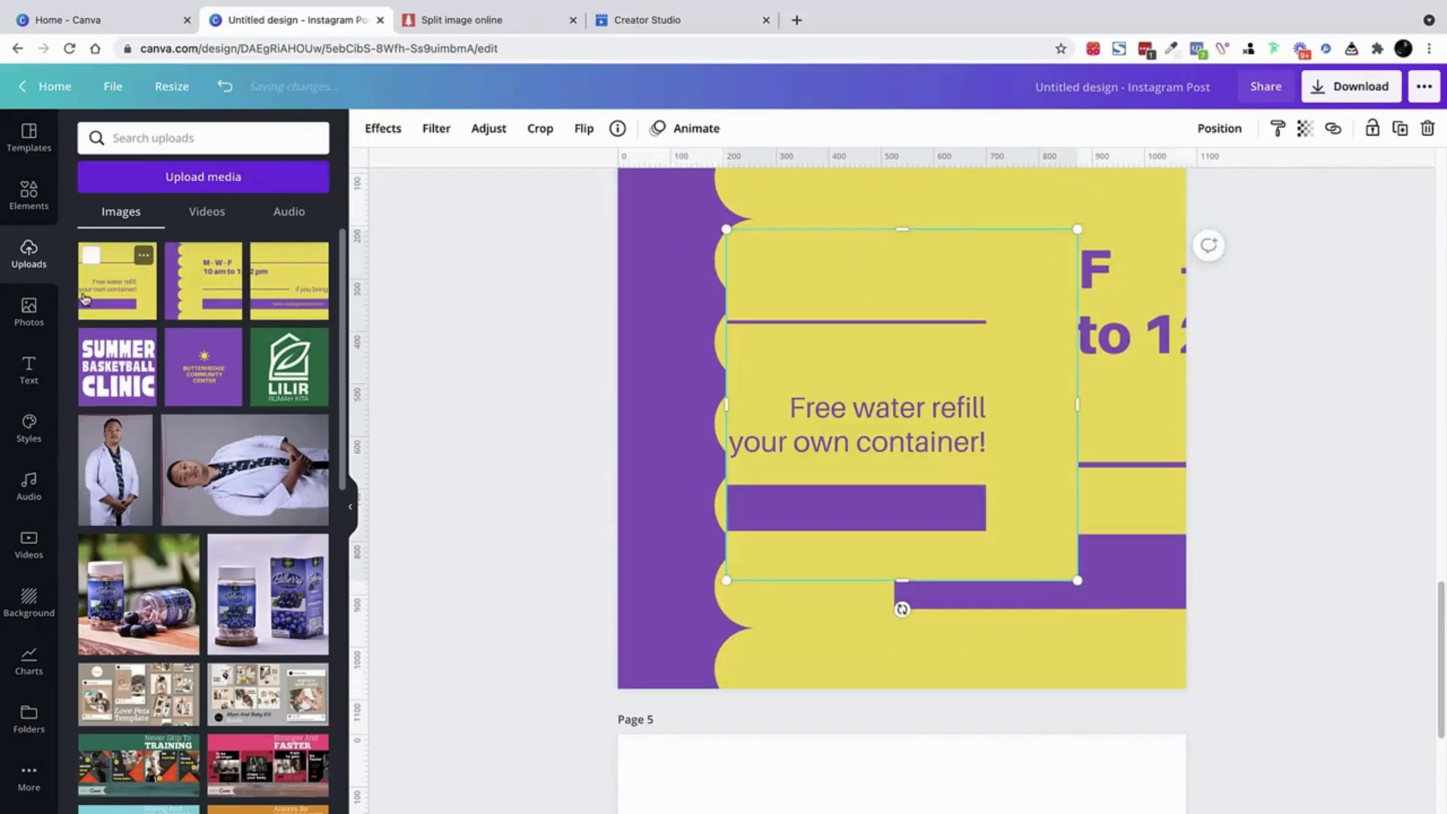
key("Delete")
scroll(682, 581, "down", 7)
left_click(682, 583)
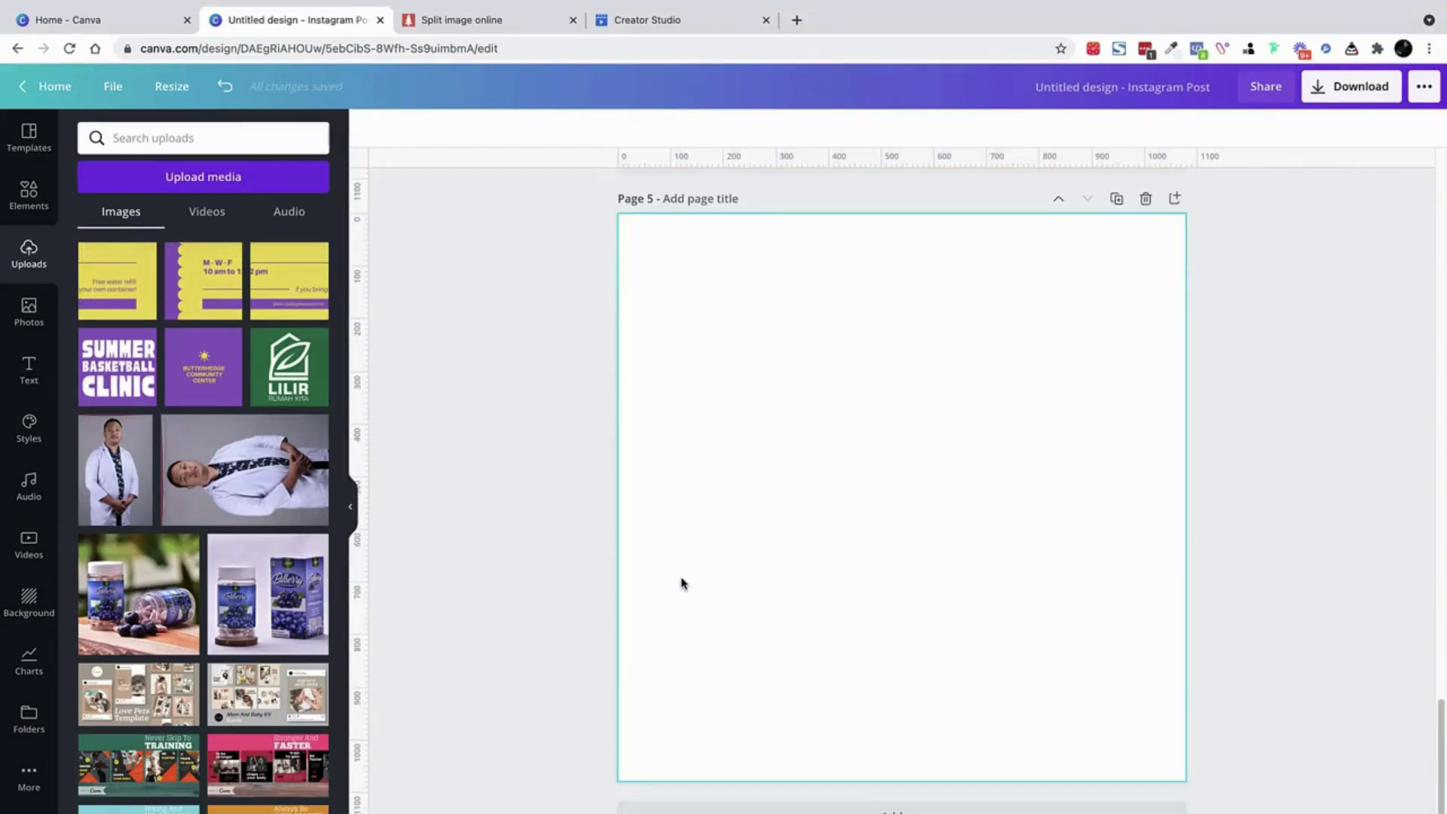
left_click(117, 280)
left_click_drag(919, 419, 827, 314)
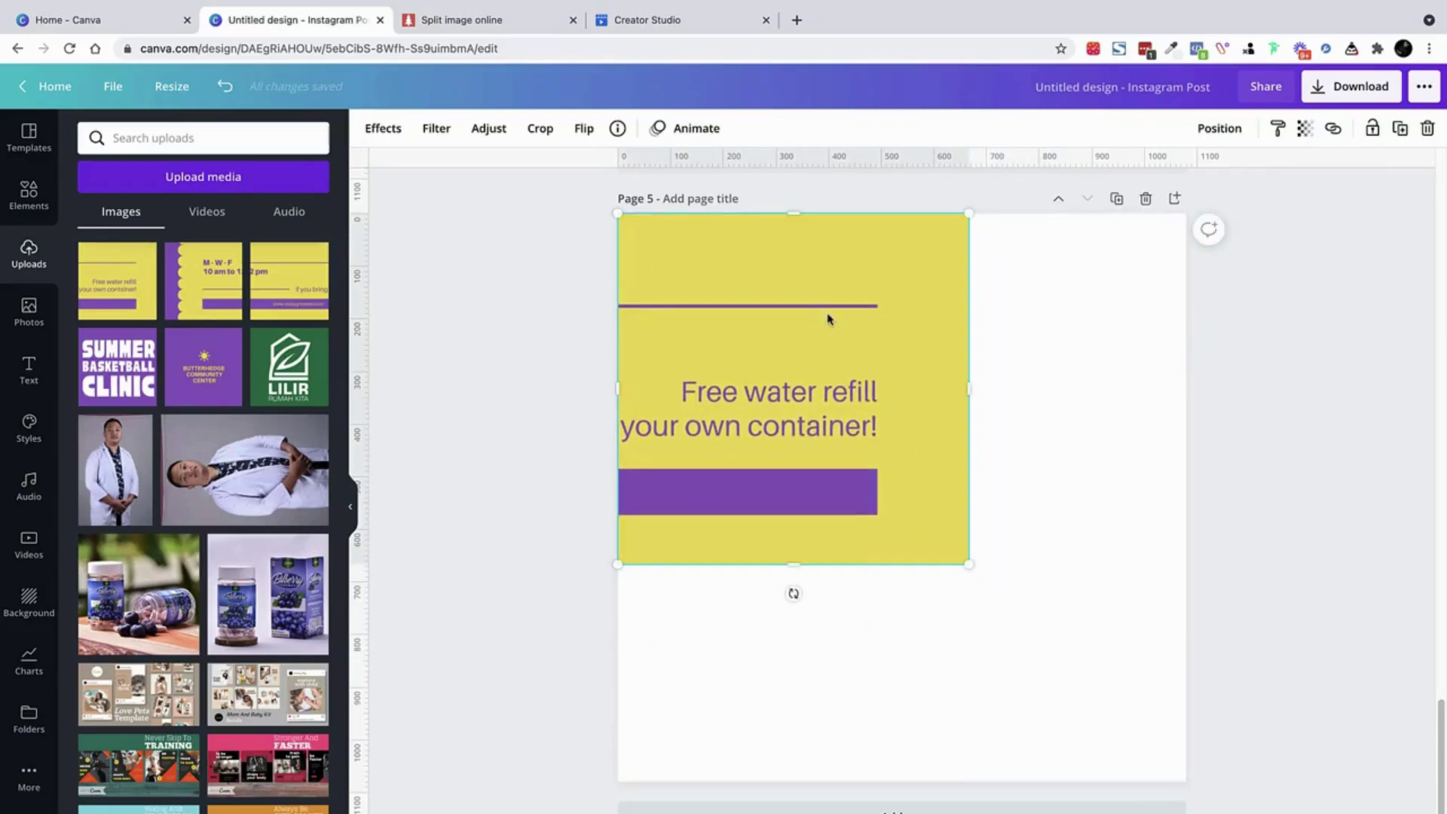
left_click_drag(963, 550, 1254, 710)
left_click(1307, 421)
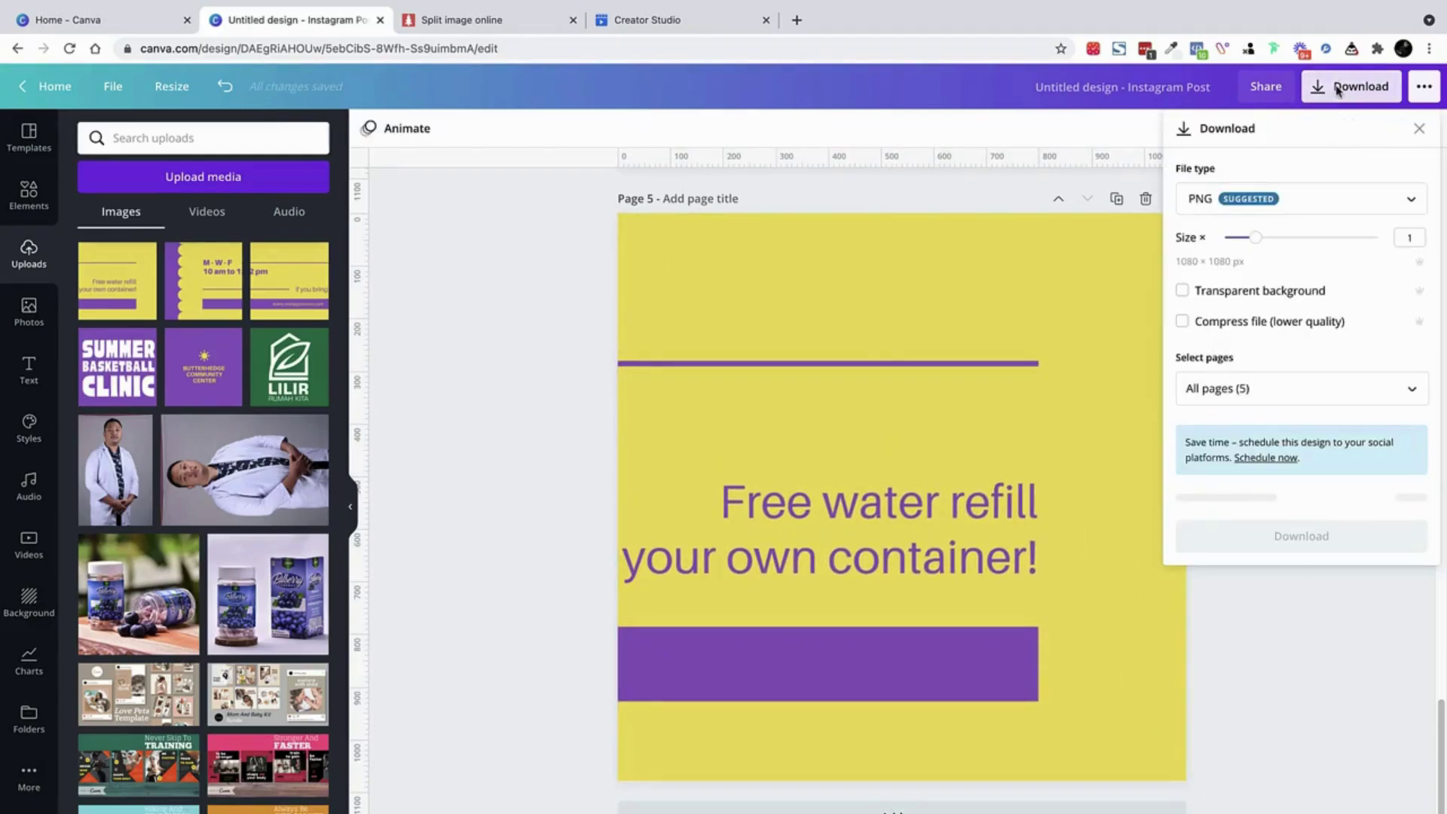
Set up scheduling of all five pages for June 4, 2021, and open the list of publishing channels.
left_click(1266, 458)
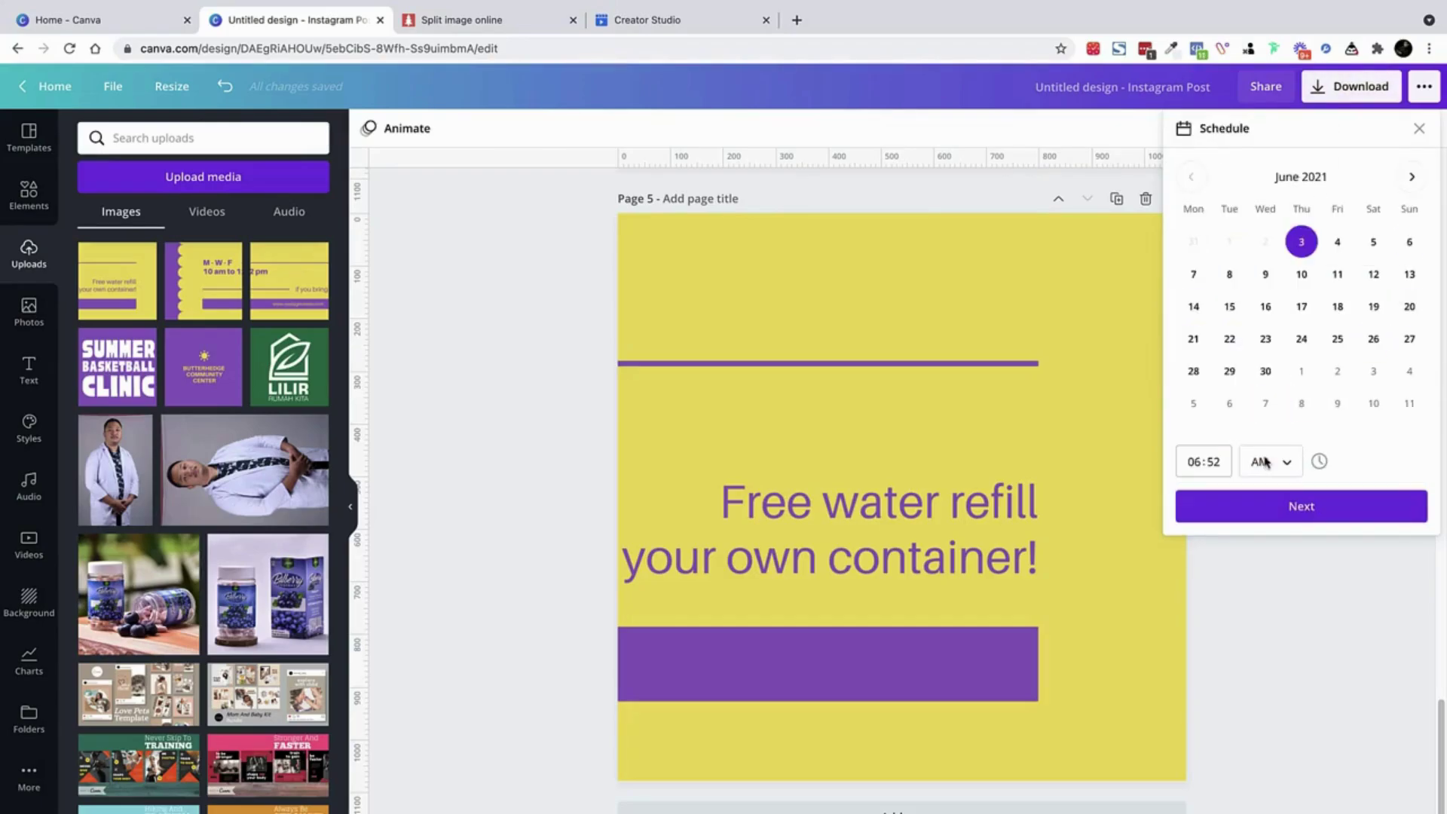
left_click(1337, 242)
left_click(1264, 510)
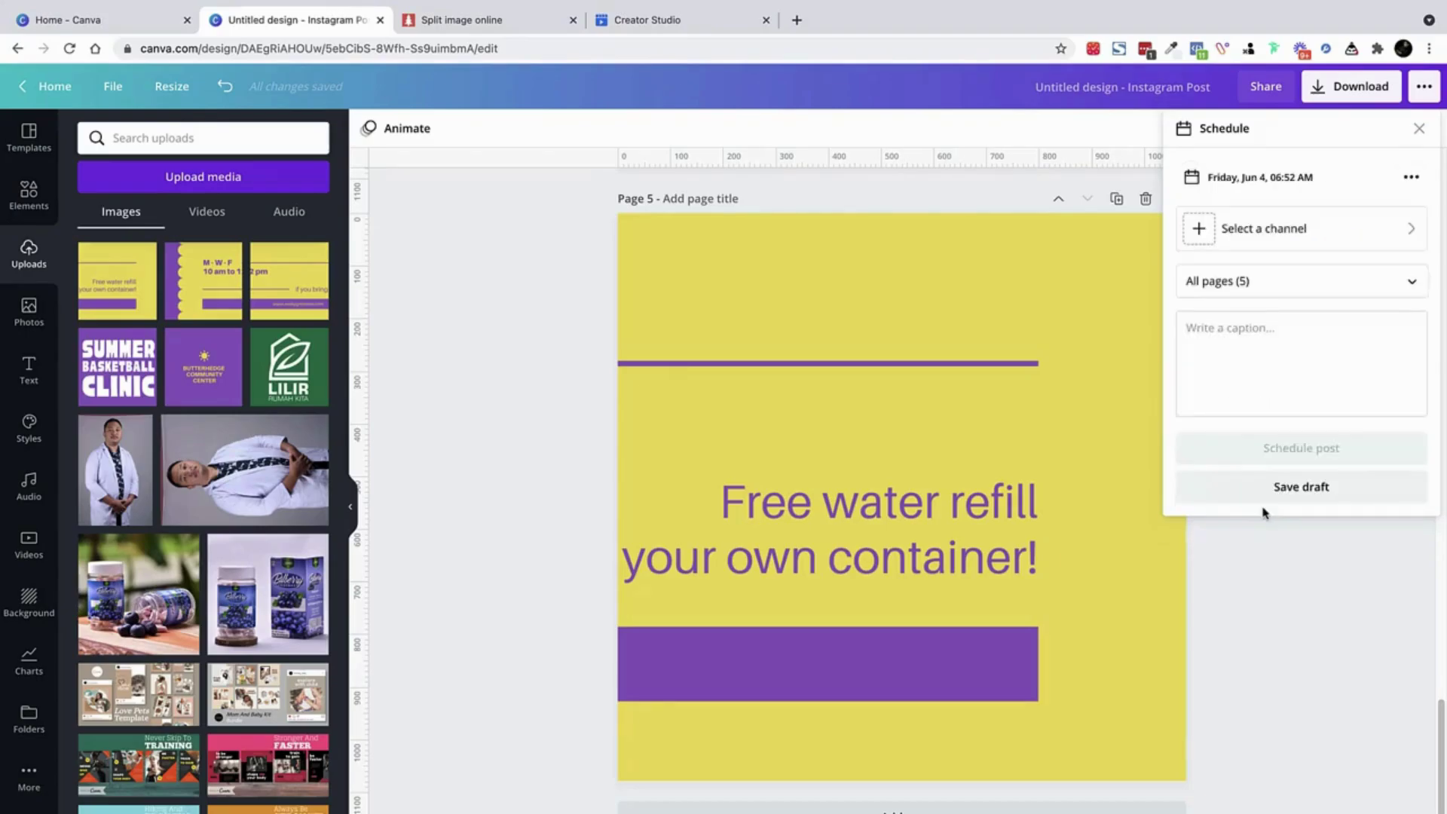
left_click(1261, 228)
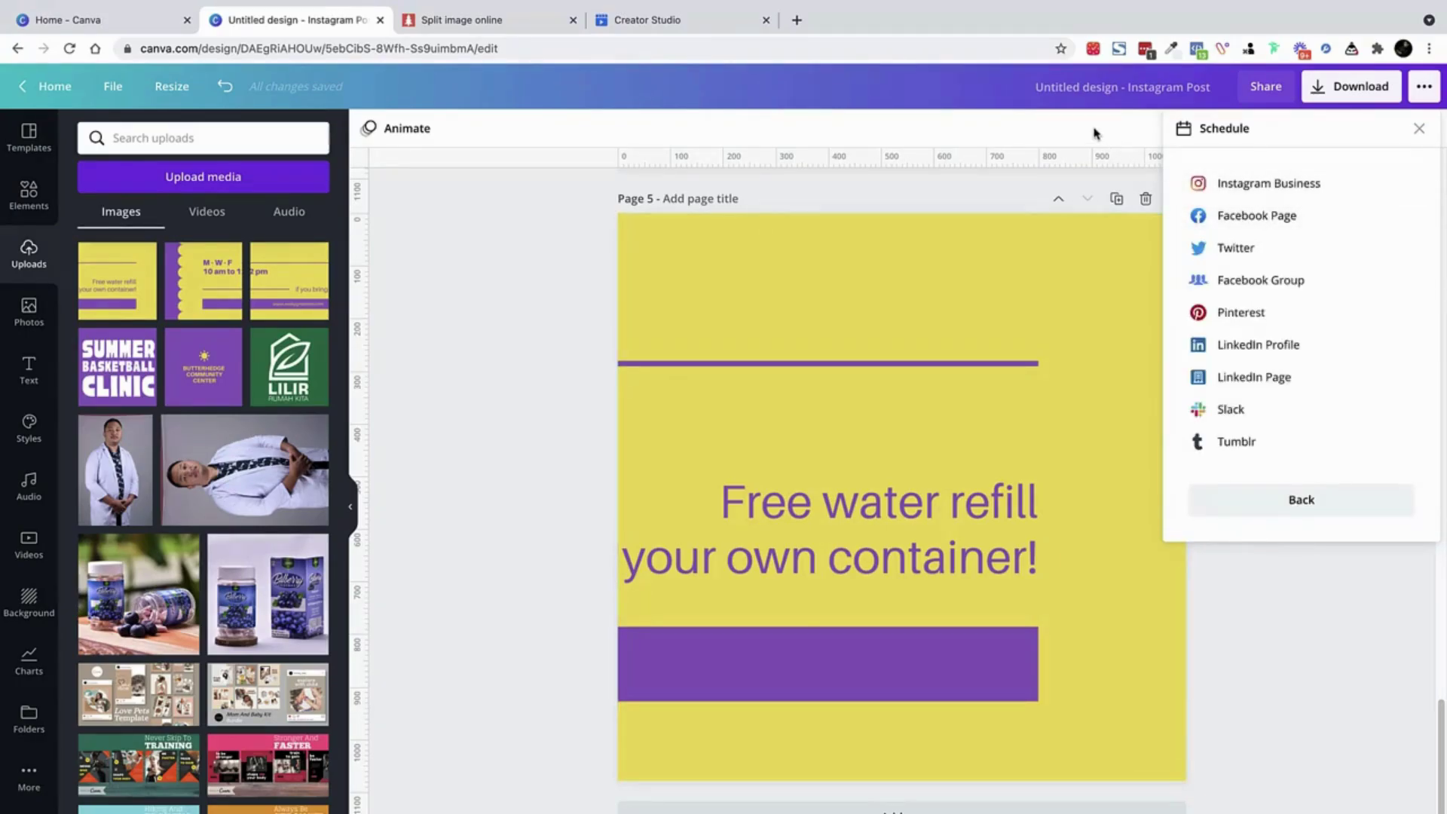
Switch to Creator Studio, dismiss the release notes, and open the Instagram content library.
left_click(657, 27)
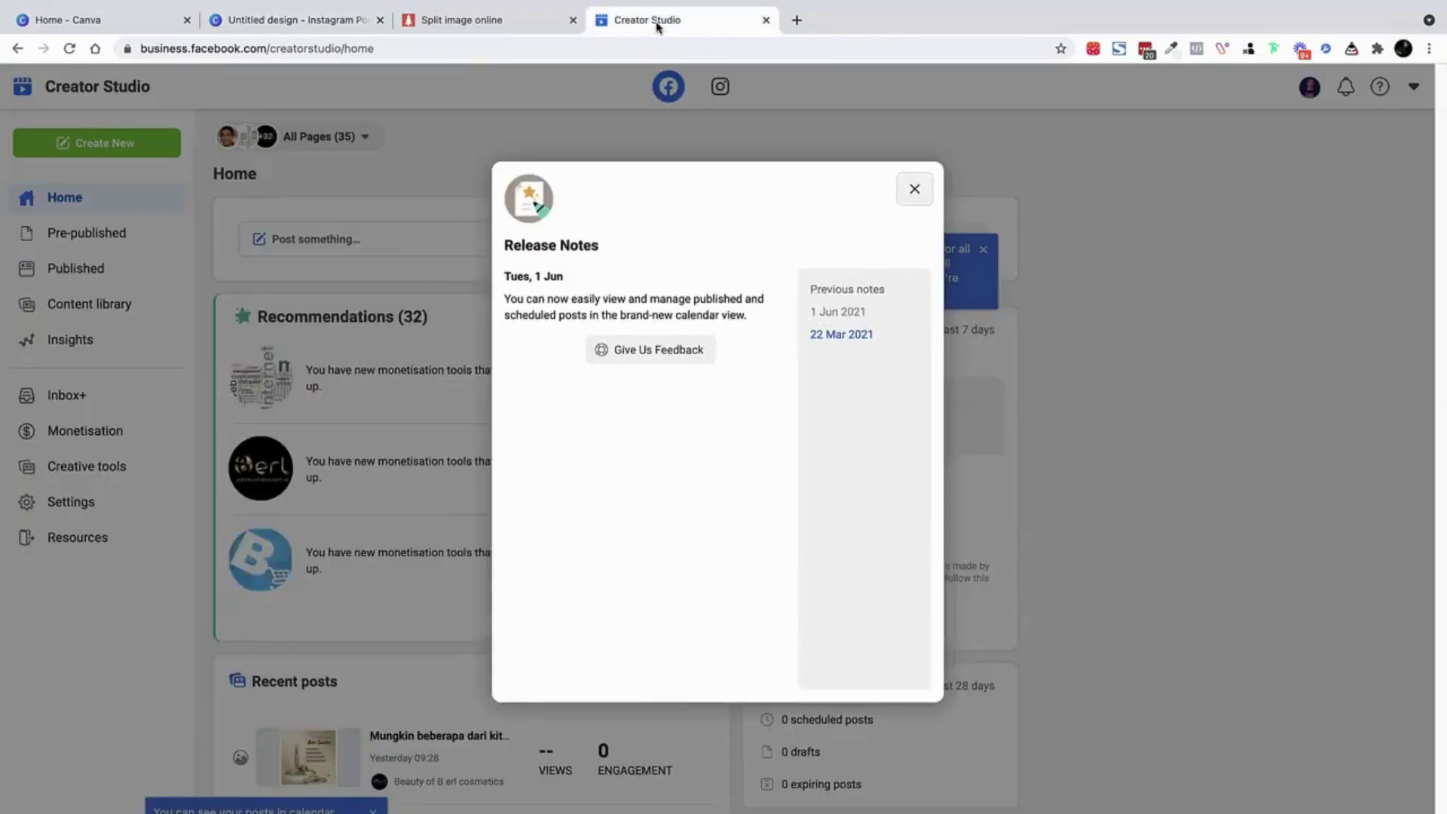
left_click(913, 189)
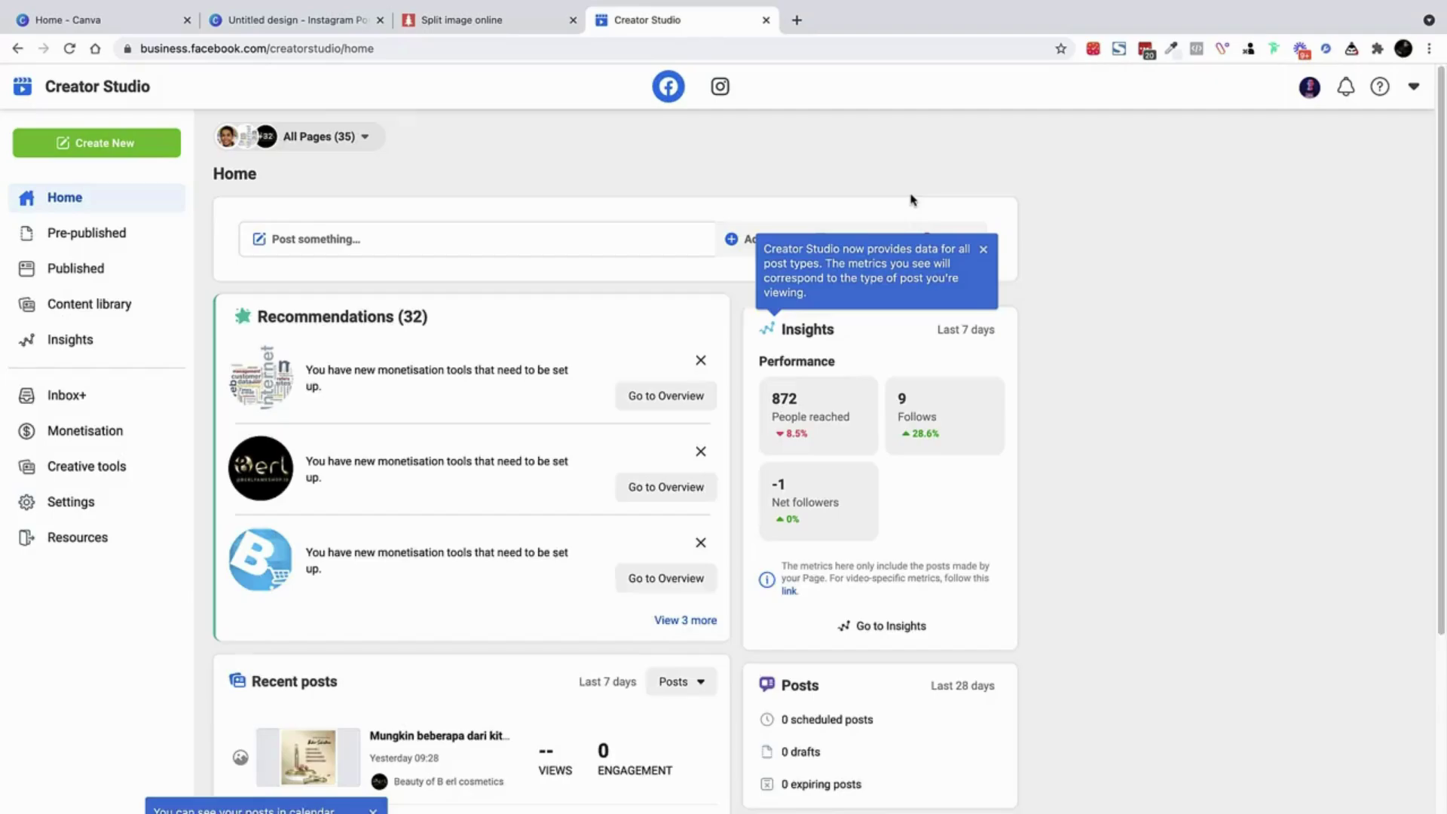
left_click(719, 83)
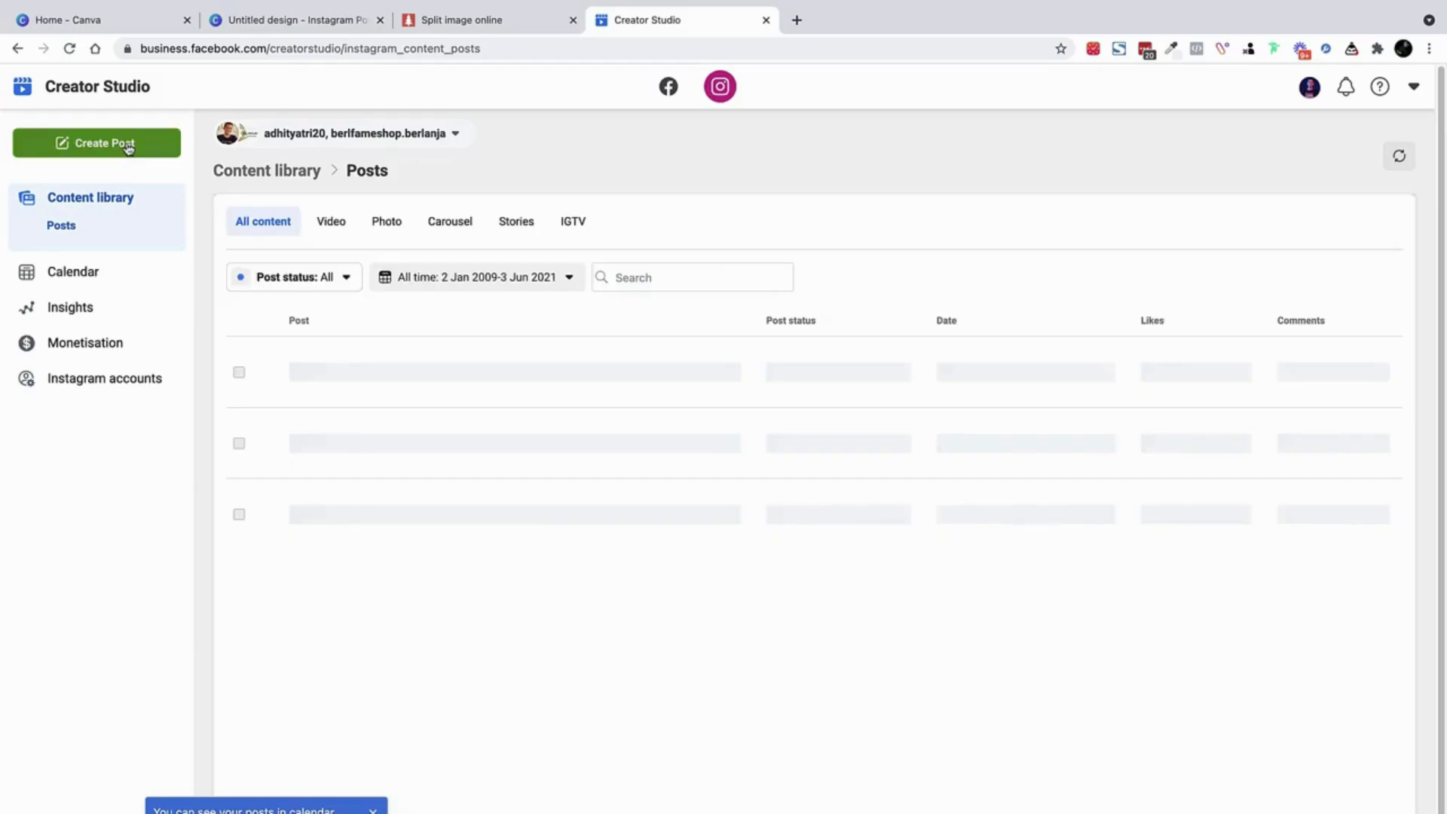
Start a new Instagram feed post for the first listed Instagram account.
left_click(128, 145)
left_click(105, 183)
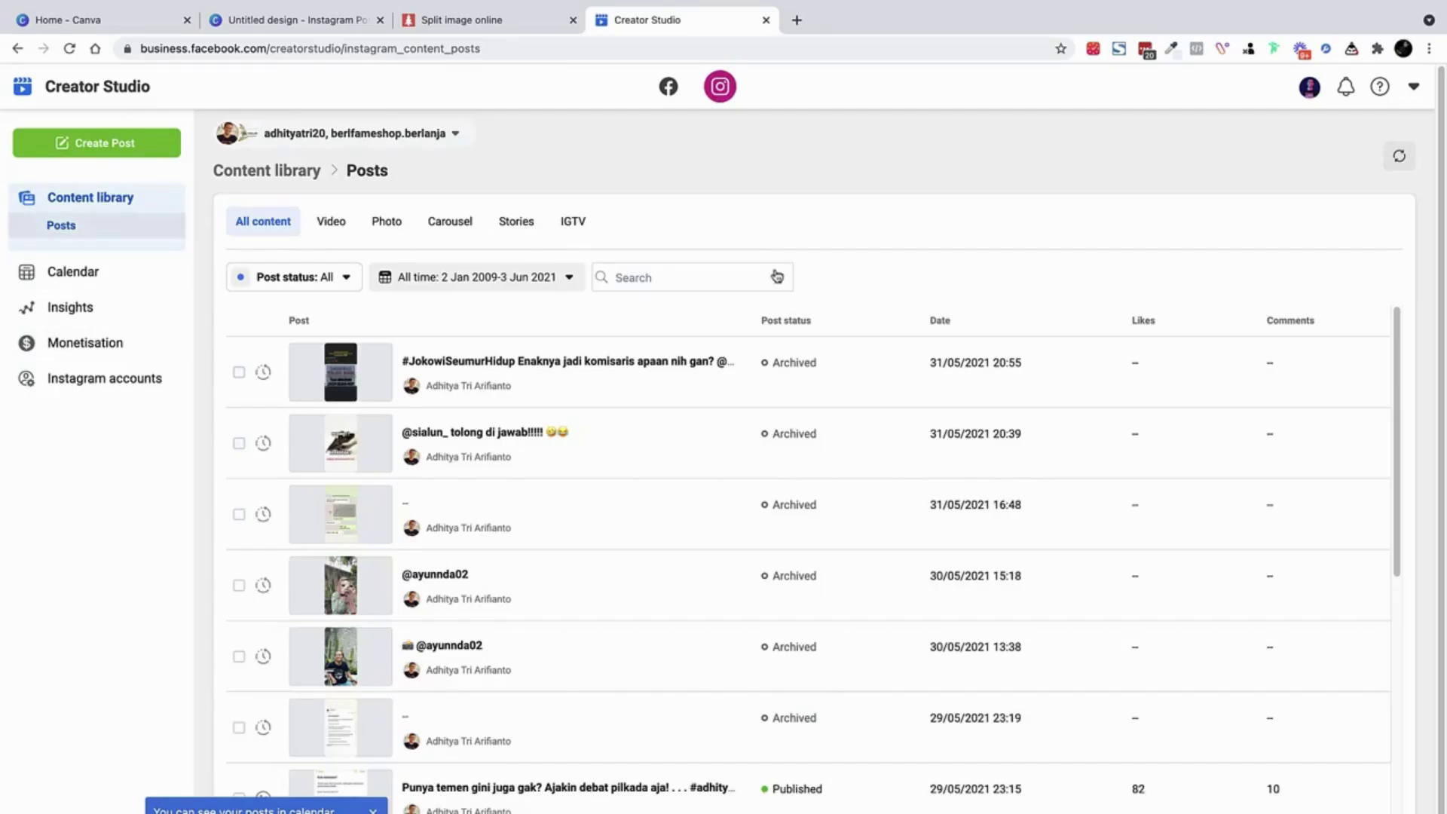
left_click(72, 143)
left_click(56, 184)
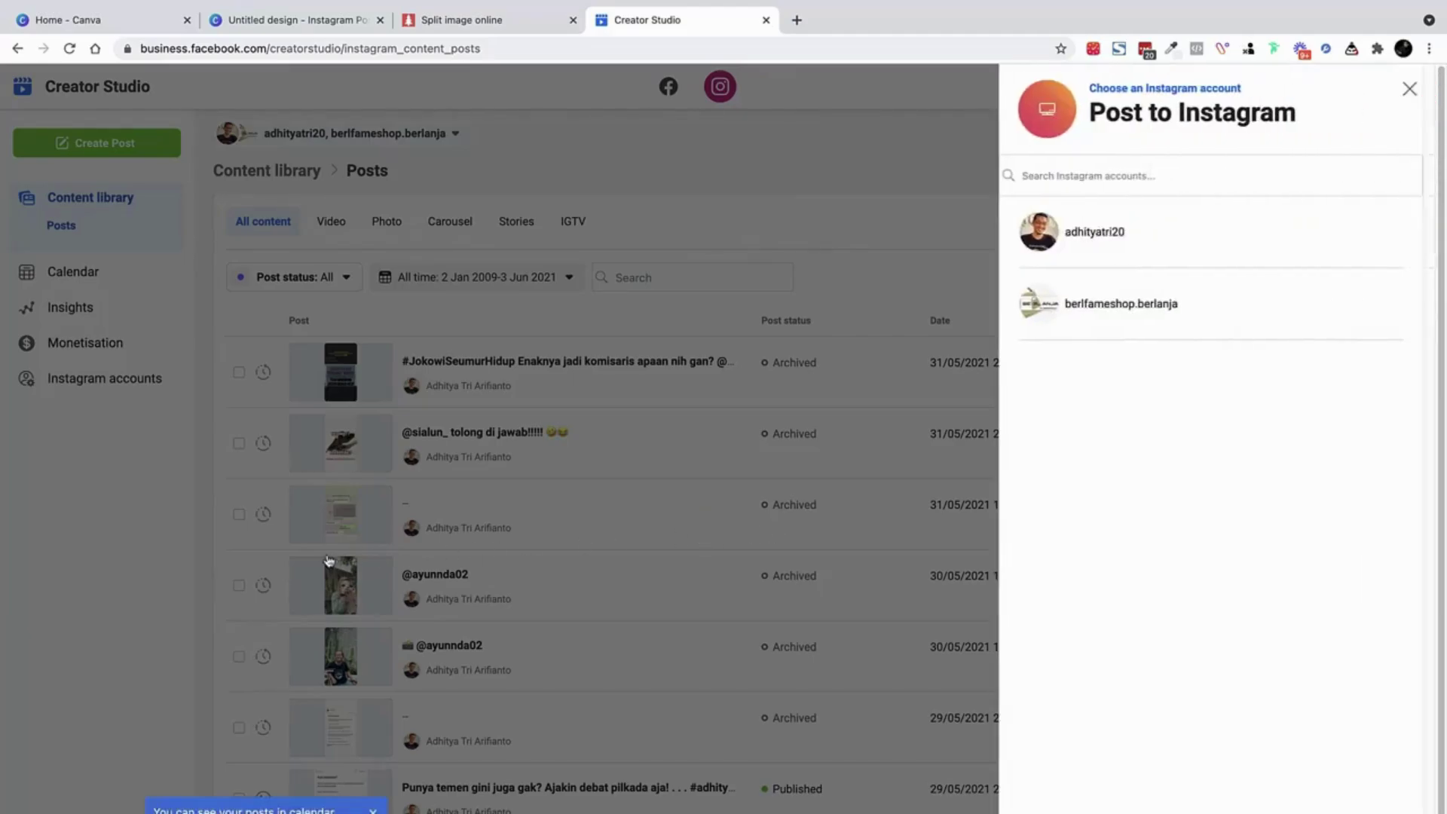
left_click(1114, 249)
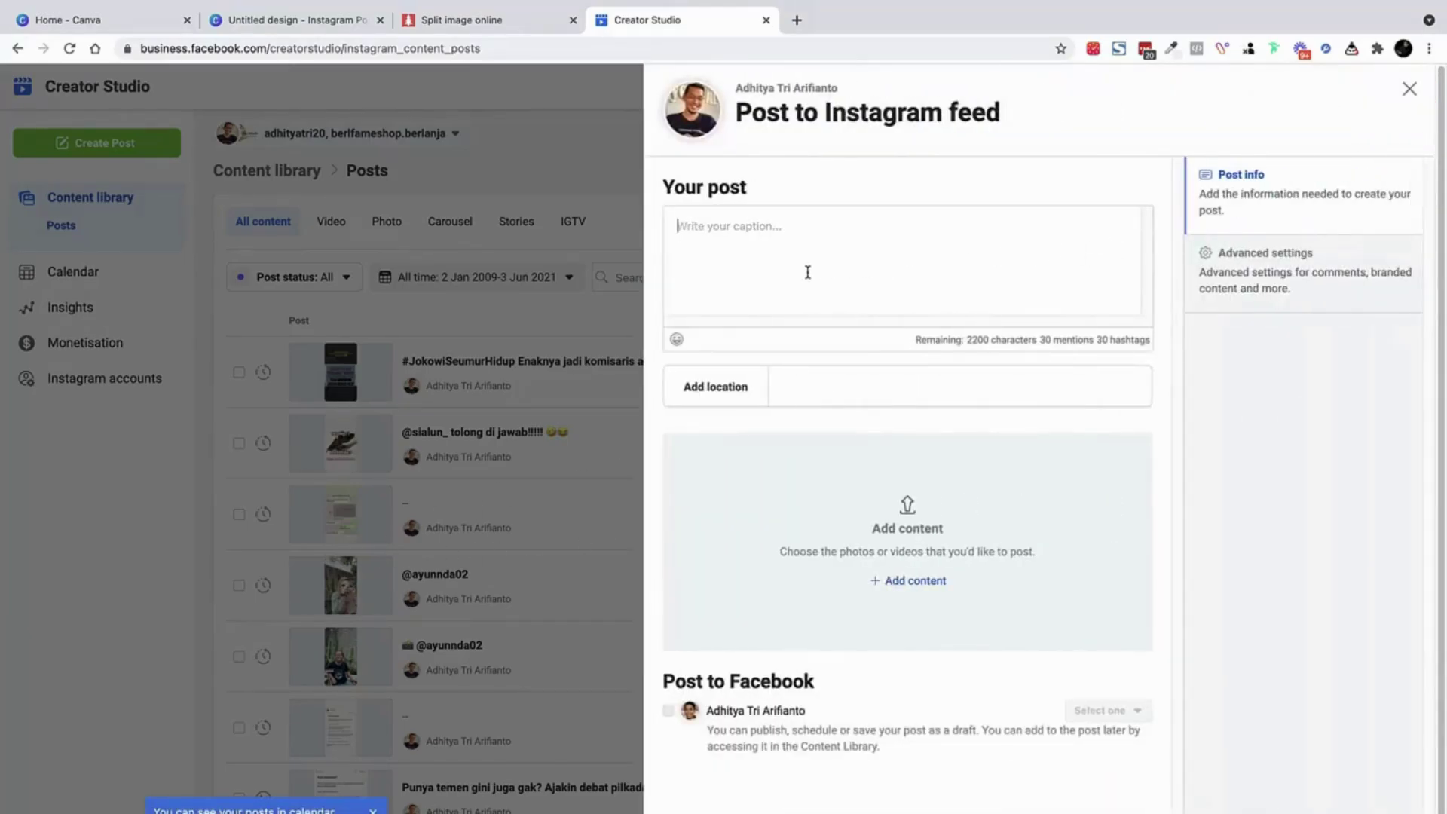
Upload row-1-col-1.png through row-1-col-5.png from the Downloads folder as the post's content.
left_click(916, 588)
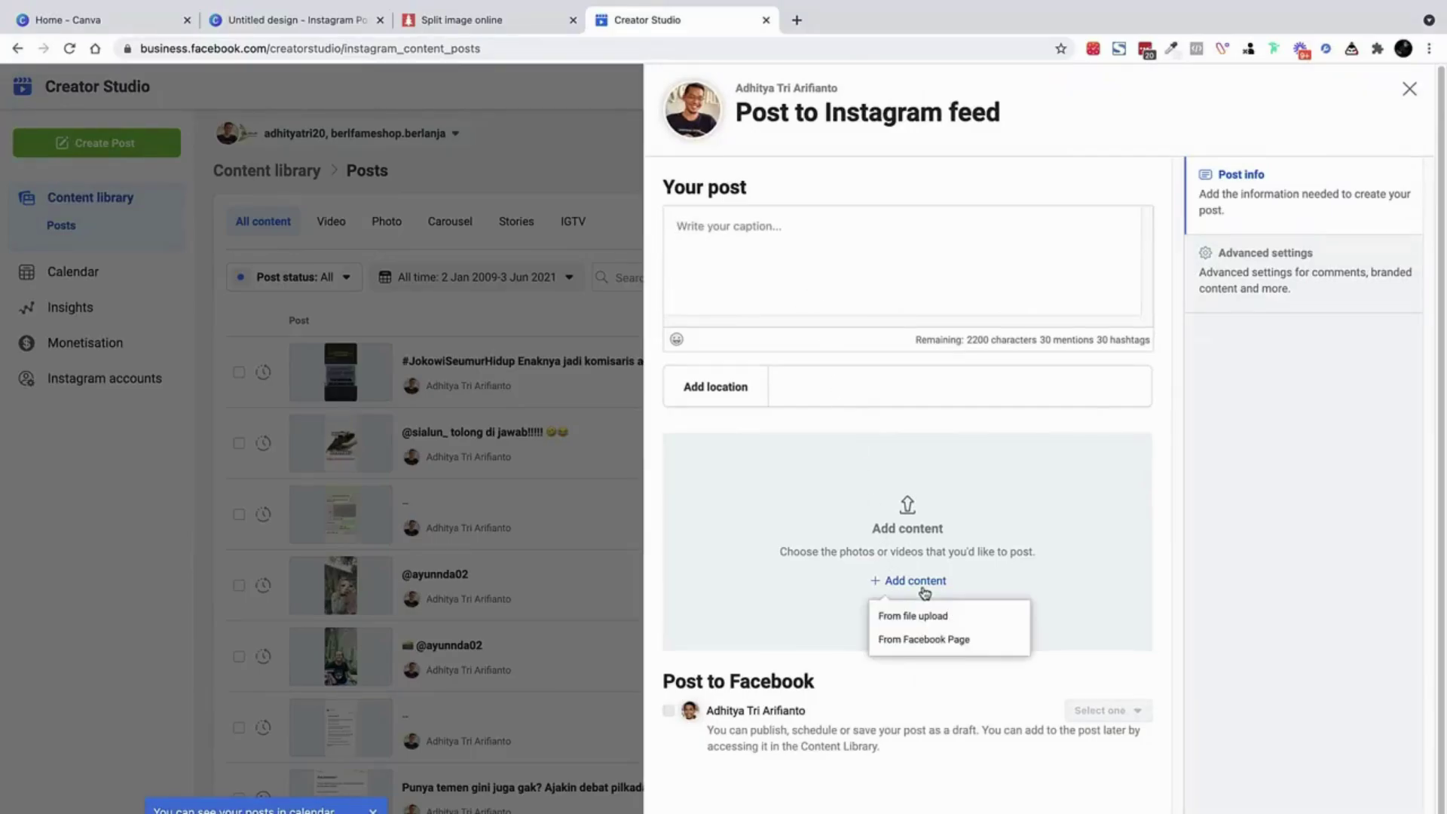
left_click(912, 621)
scroll(631, 491, "down", 10)
type("rumah")
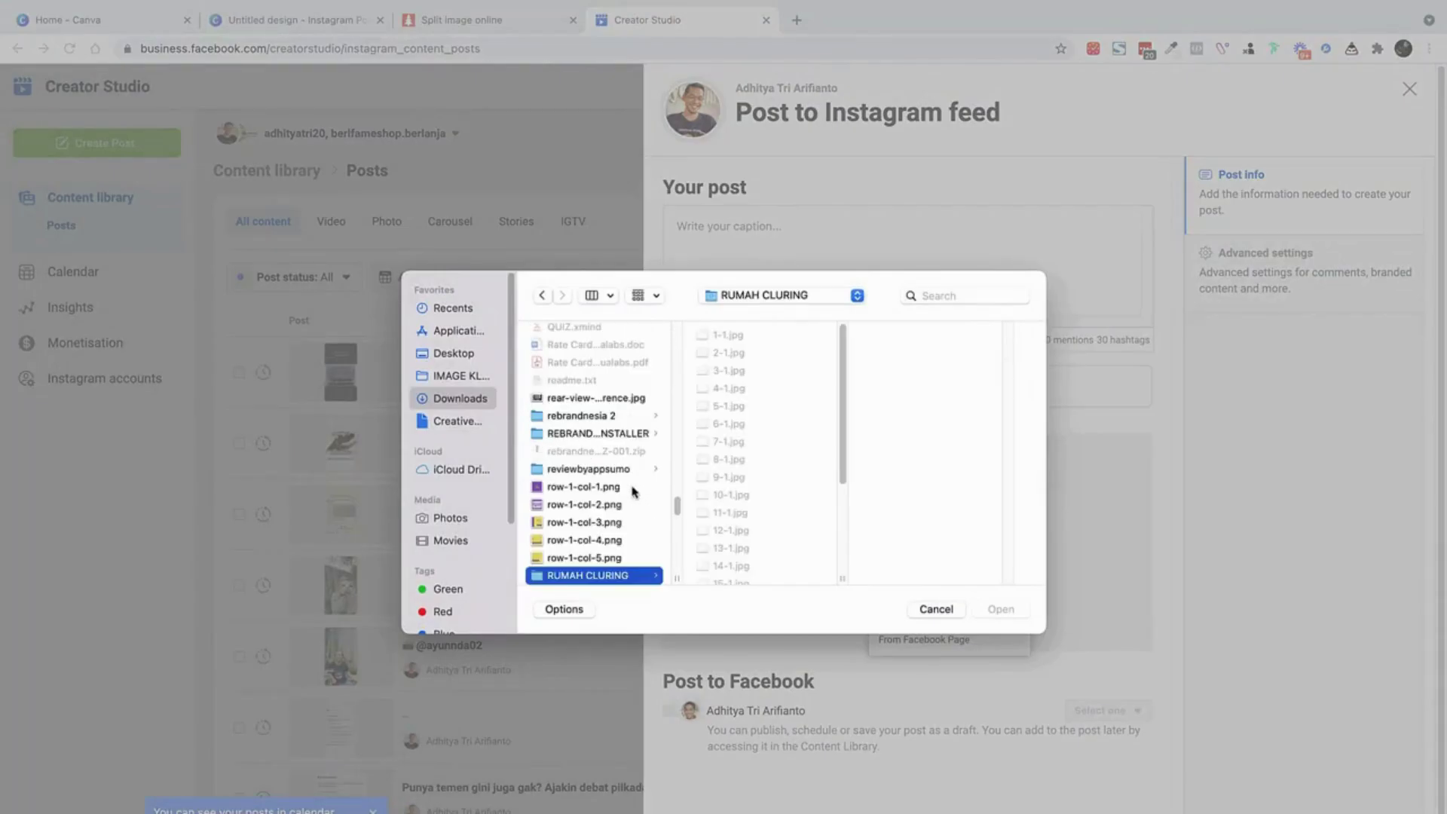
left_click(631, 487)
scroll(607, 493, "down", 2)
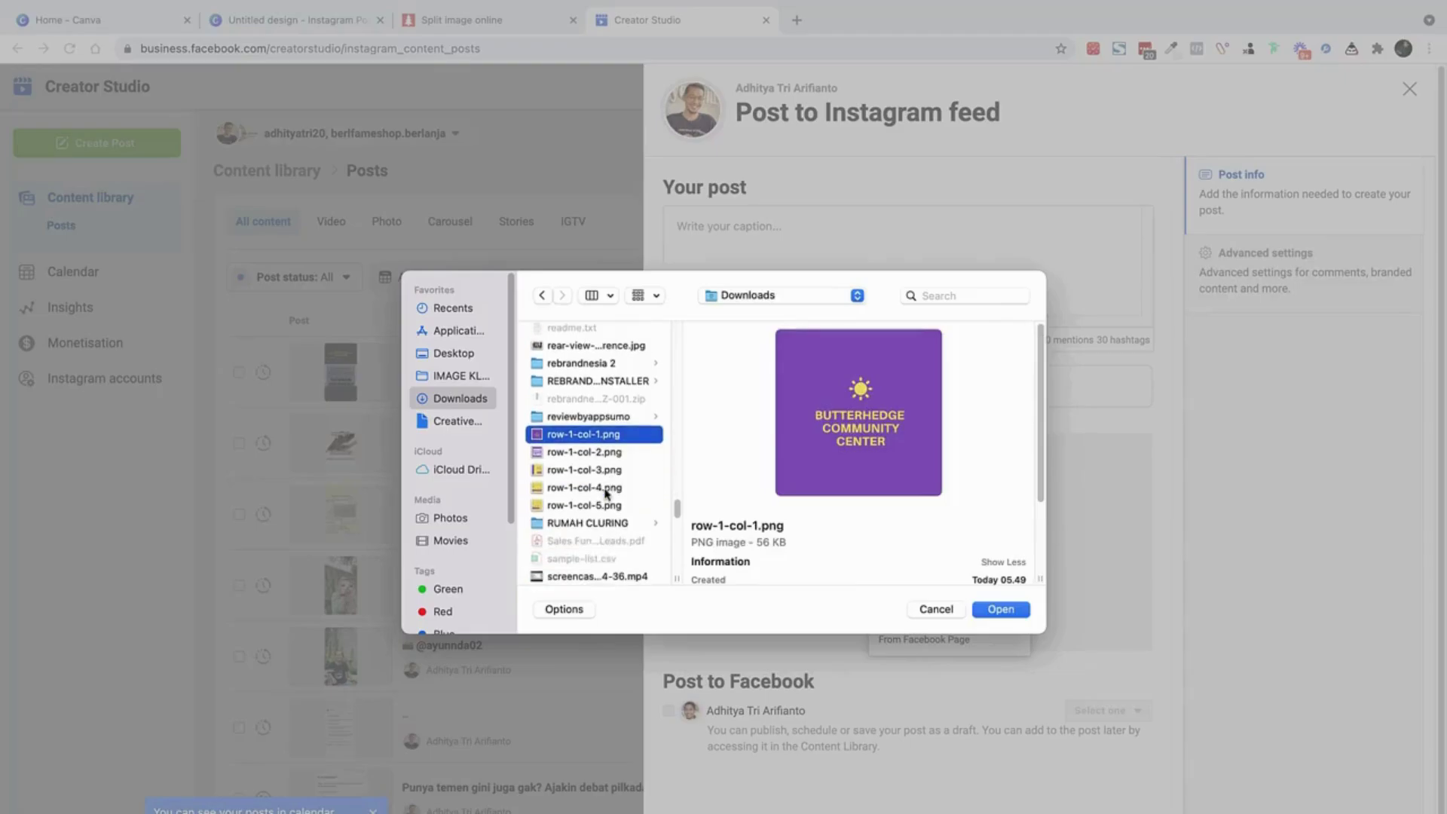
left_click(593, 505, "shift")
key("Return")
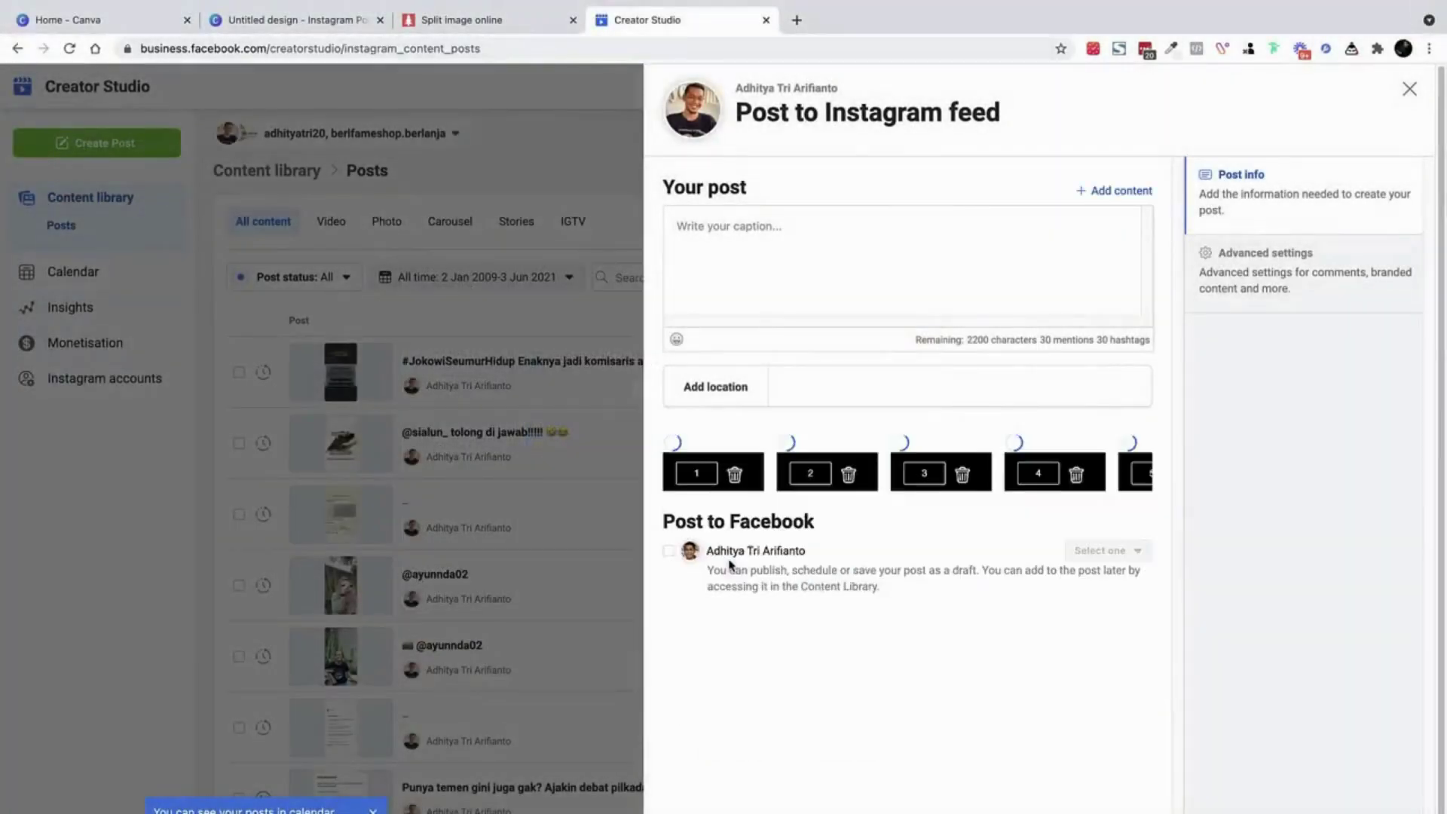
Look through the uploaded carousel slides up to slide 5 to check their order, ending at the caption field.
mouse_move(860, 513)
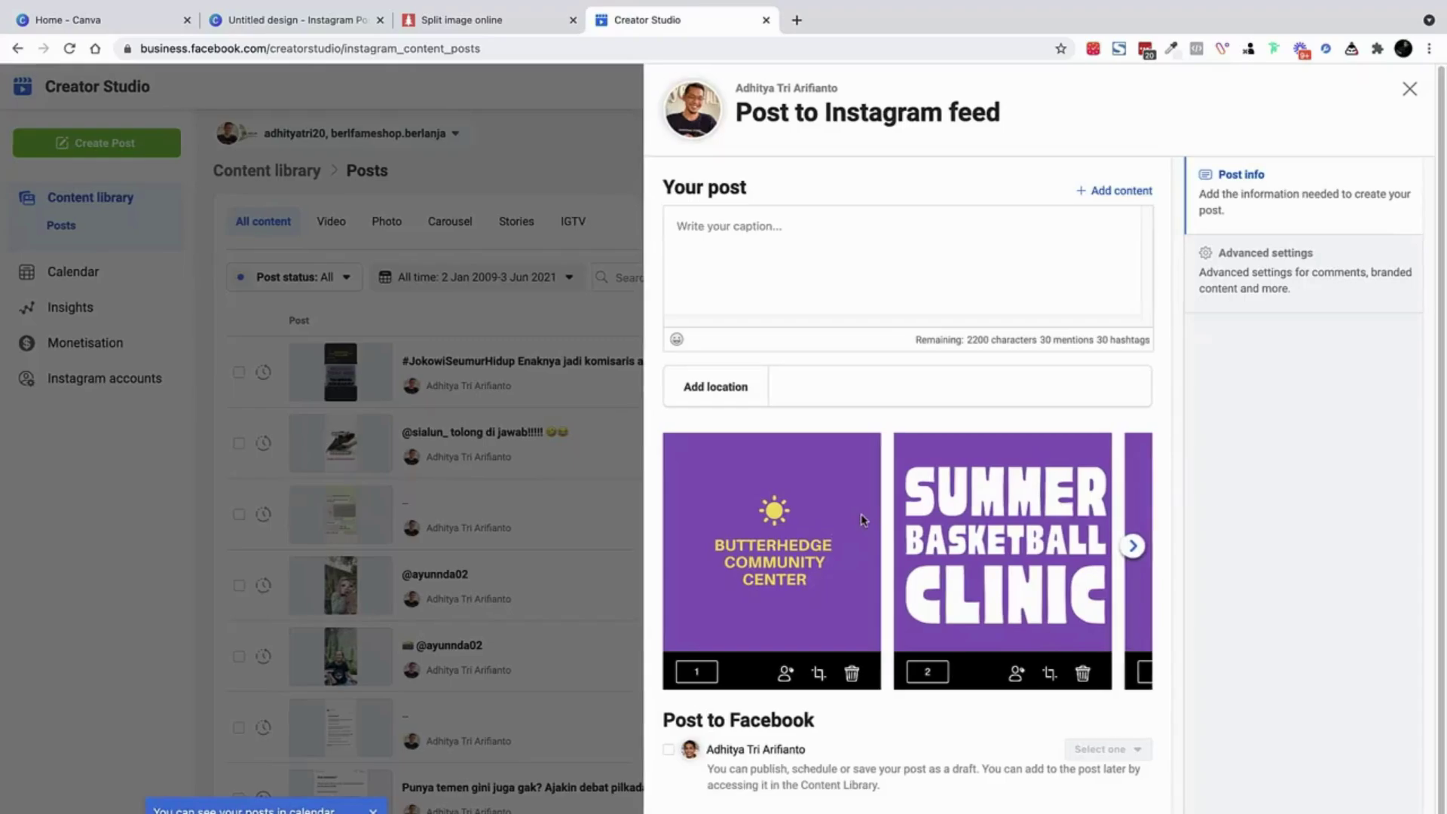
left_click(1132, 546)
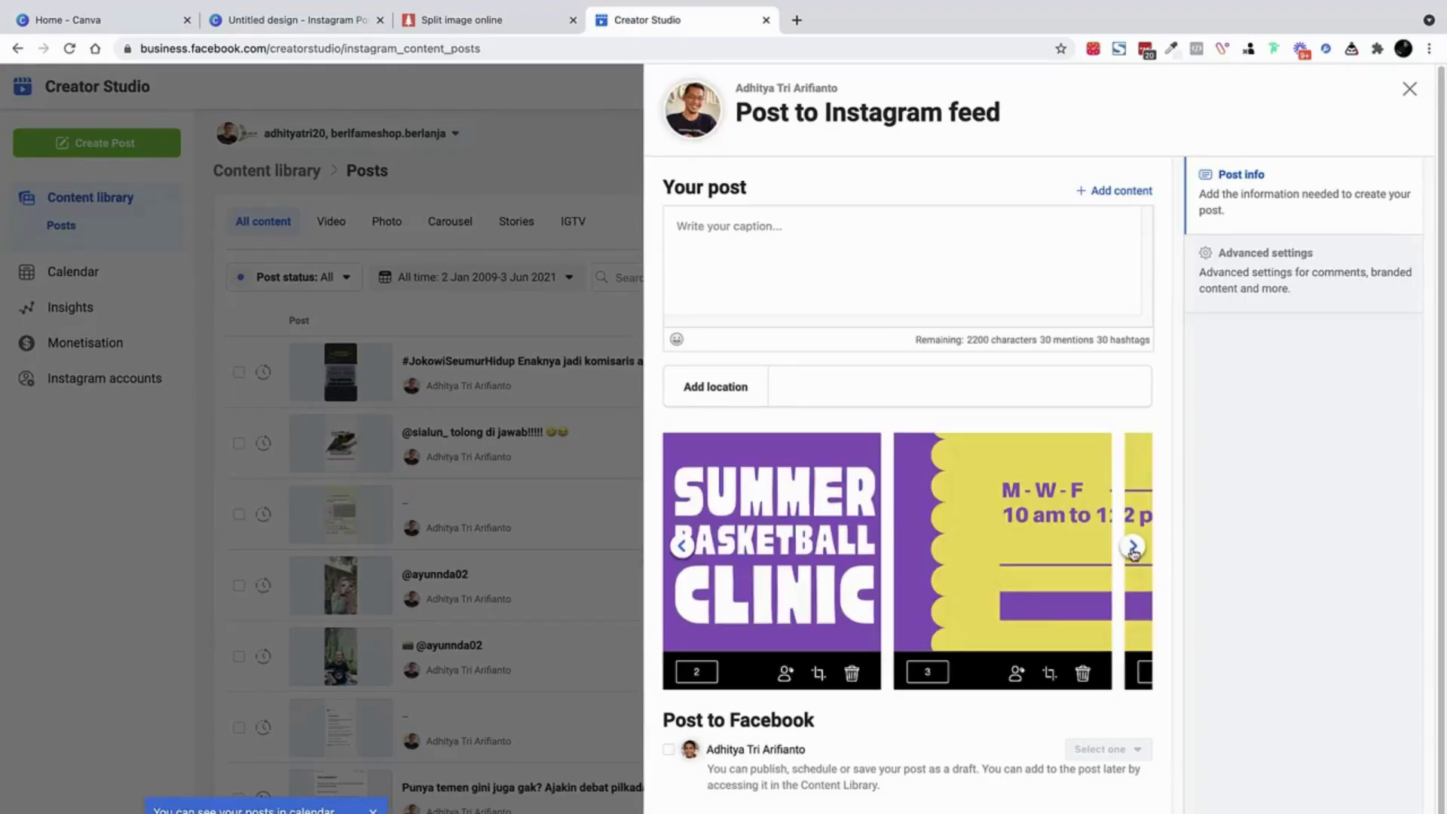
left_click(1131, 547)
left_click(1132, 548)
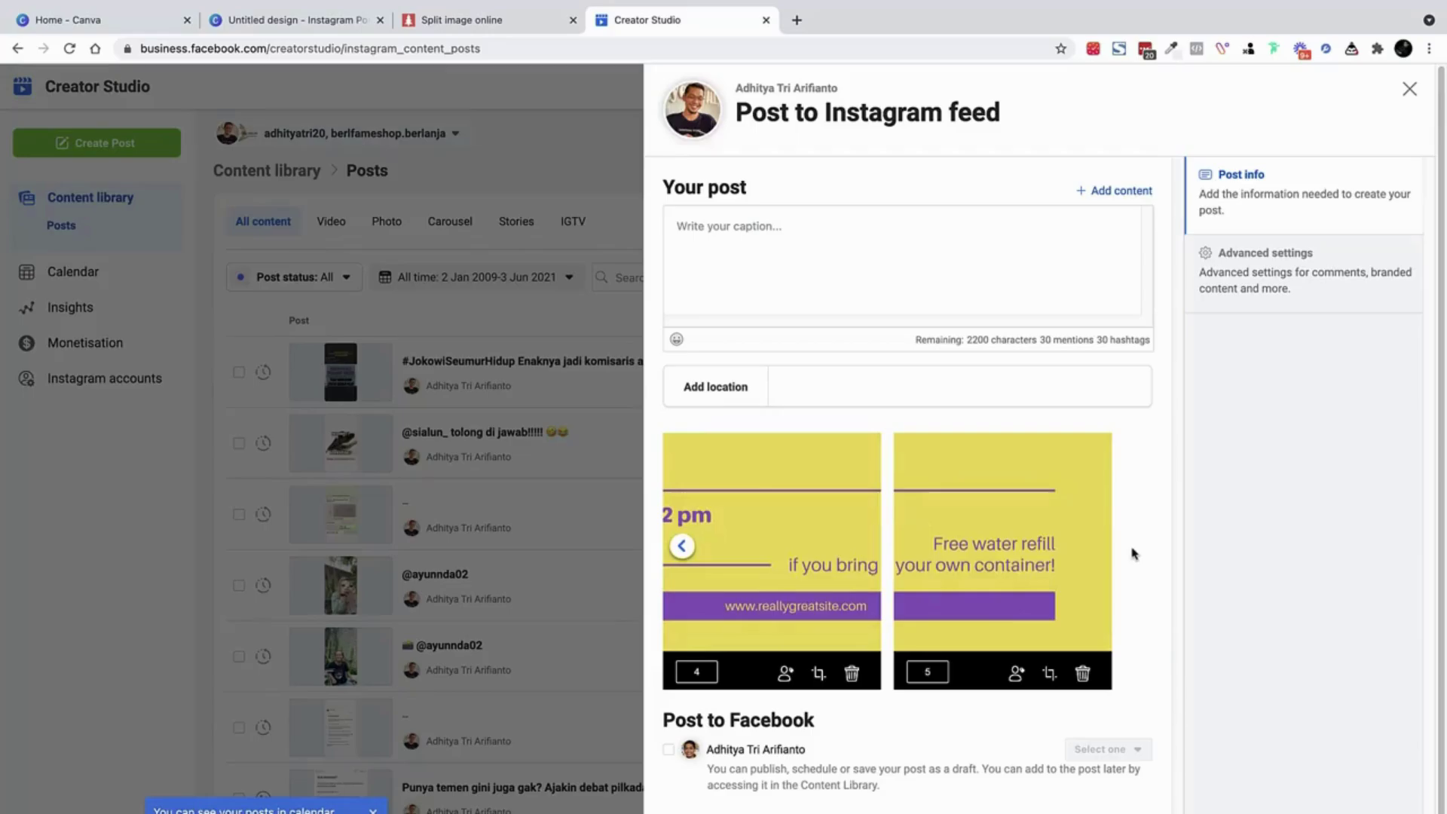
left_click(802, 307)
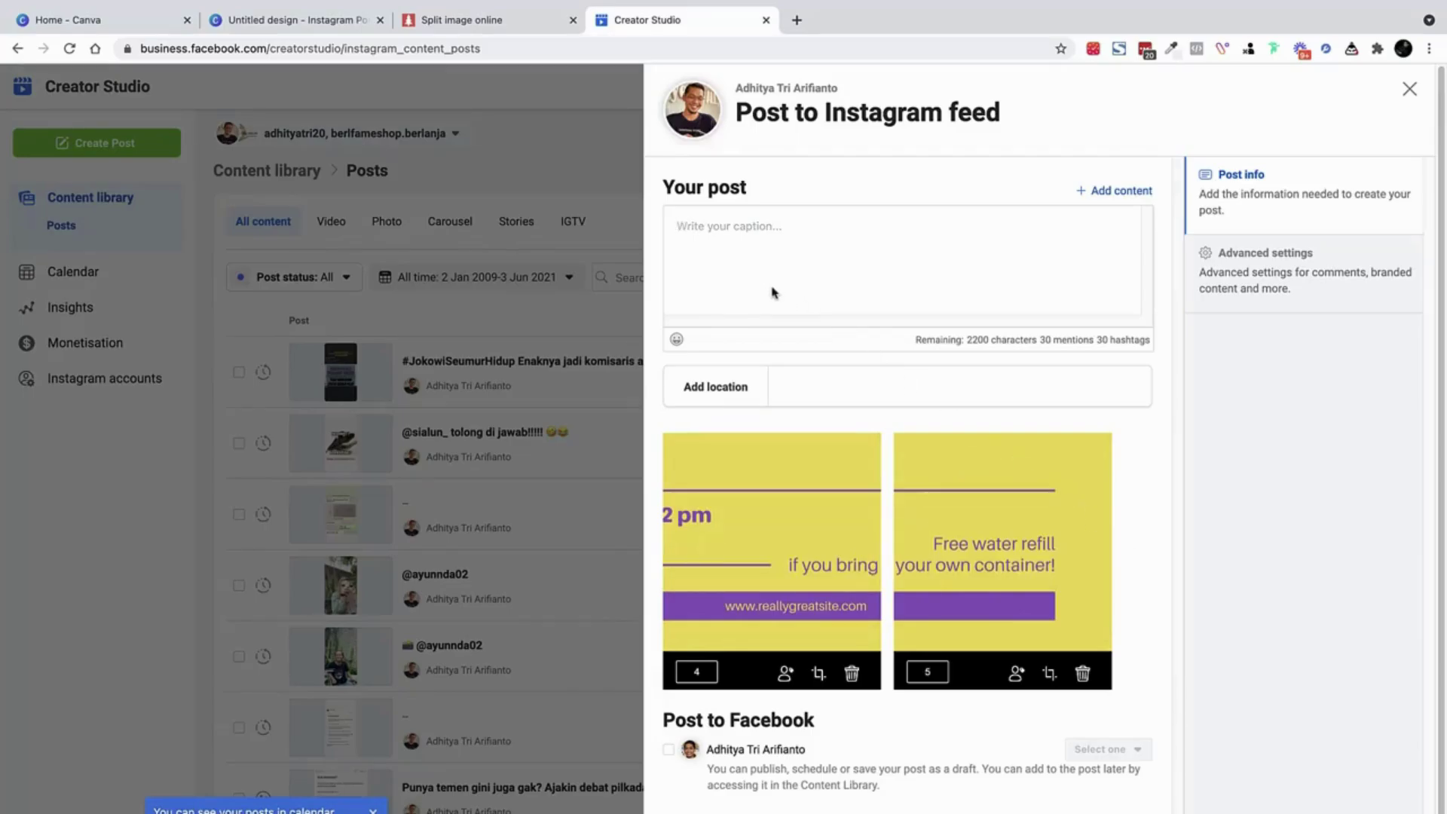